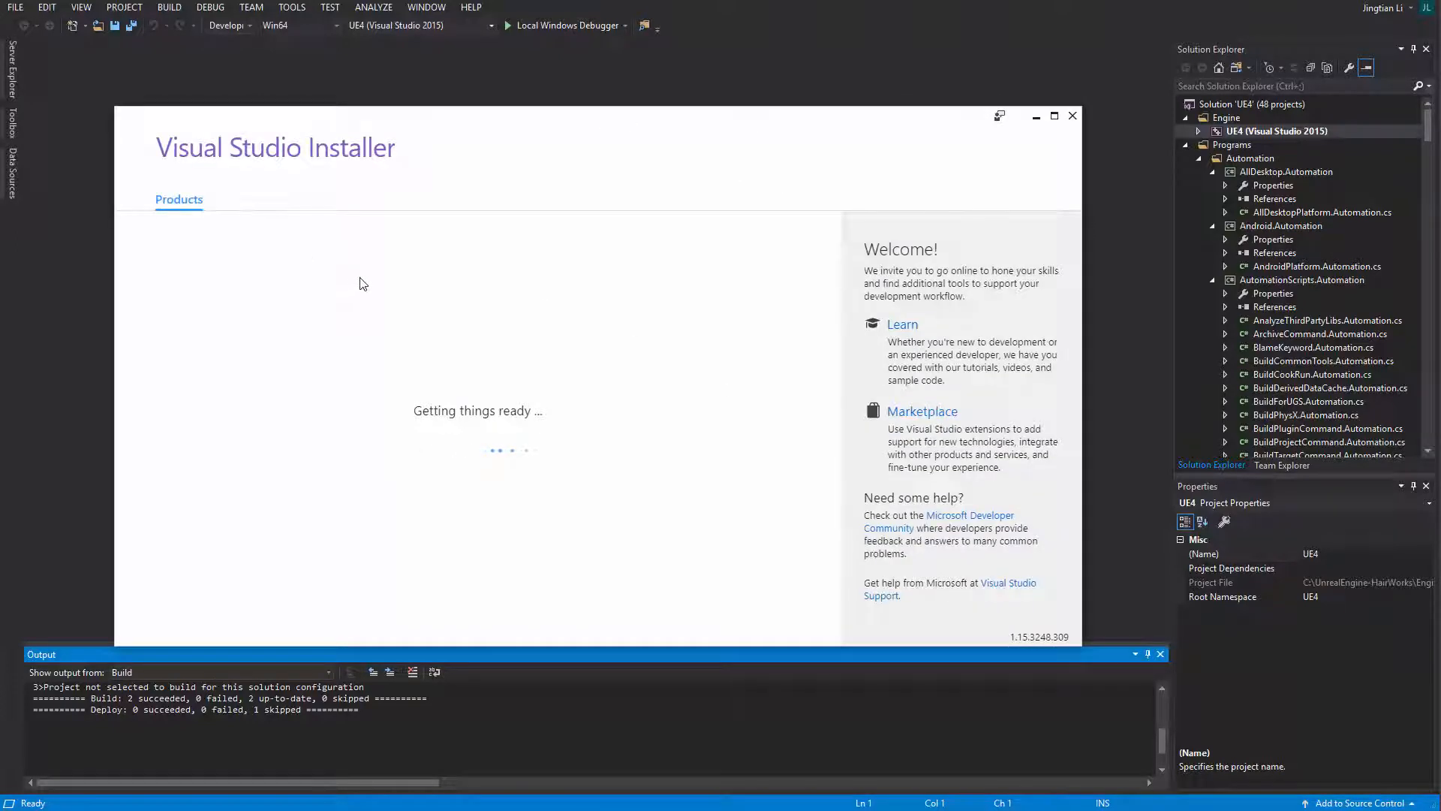
Review the selected workloads of Visual Studio Community 2017, including Game development with C++, and close the installer without modifying anything
{"action": "triple_click", "coordinate": [460, 132]}
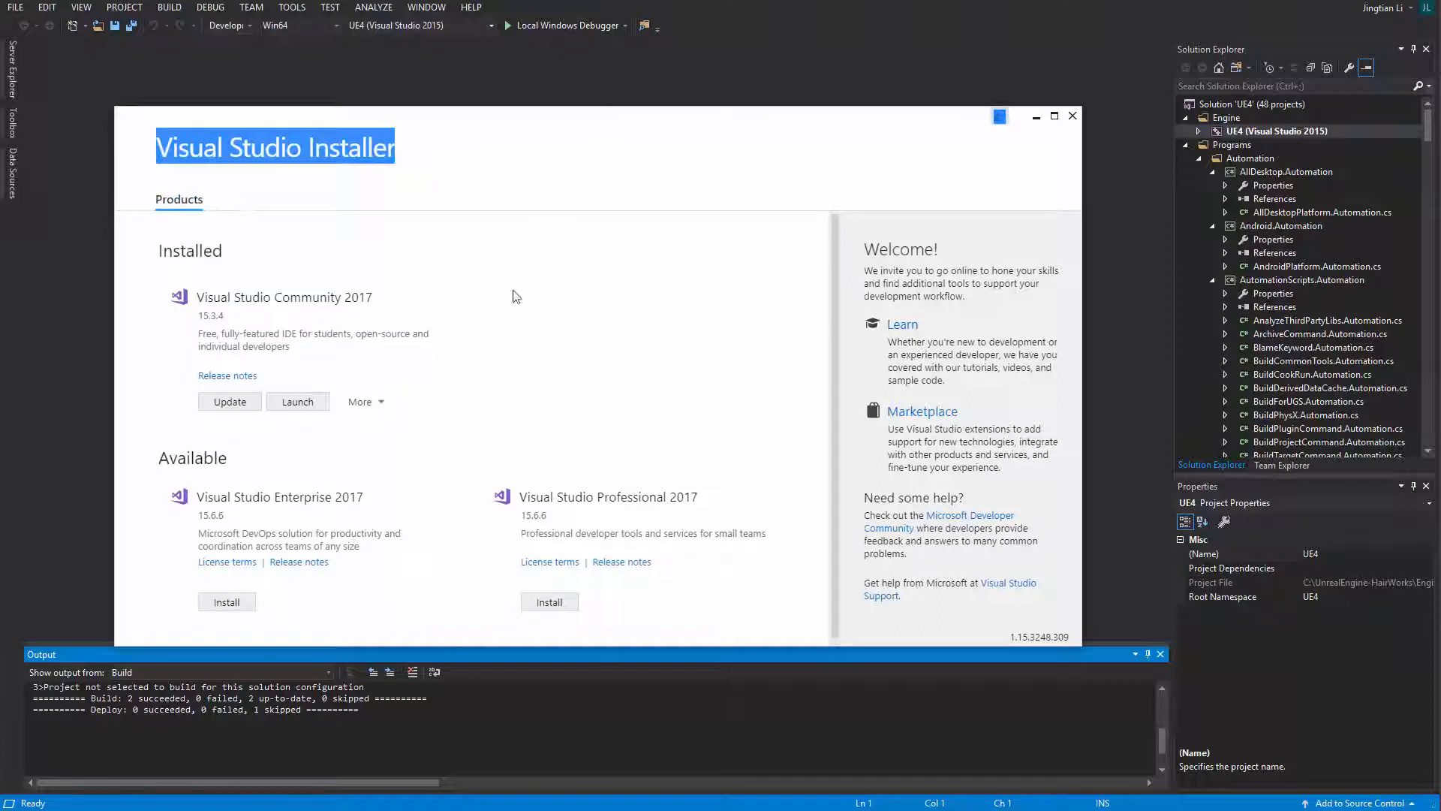
{"action": "left_click", "coordinate": [361, 397]}
{"action": "left_click", "coordinate": [365, 454]}
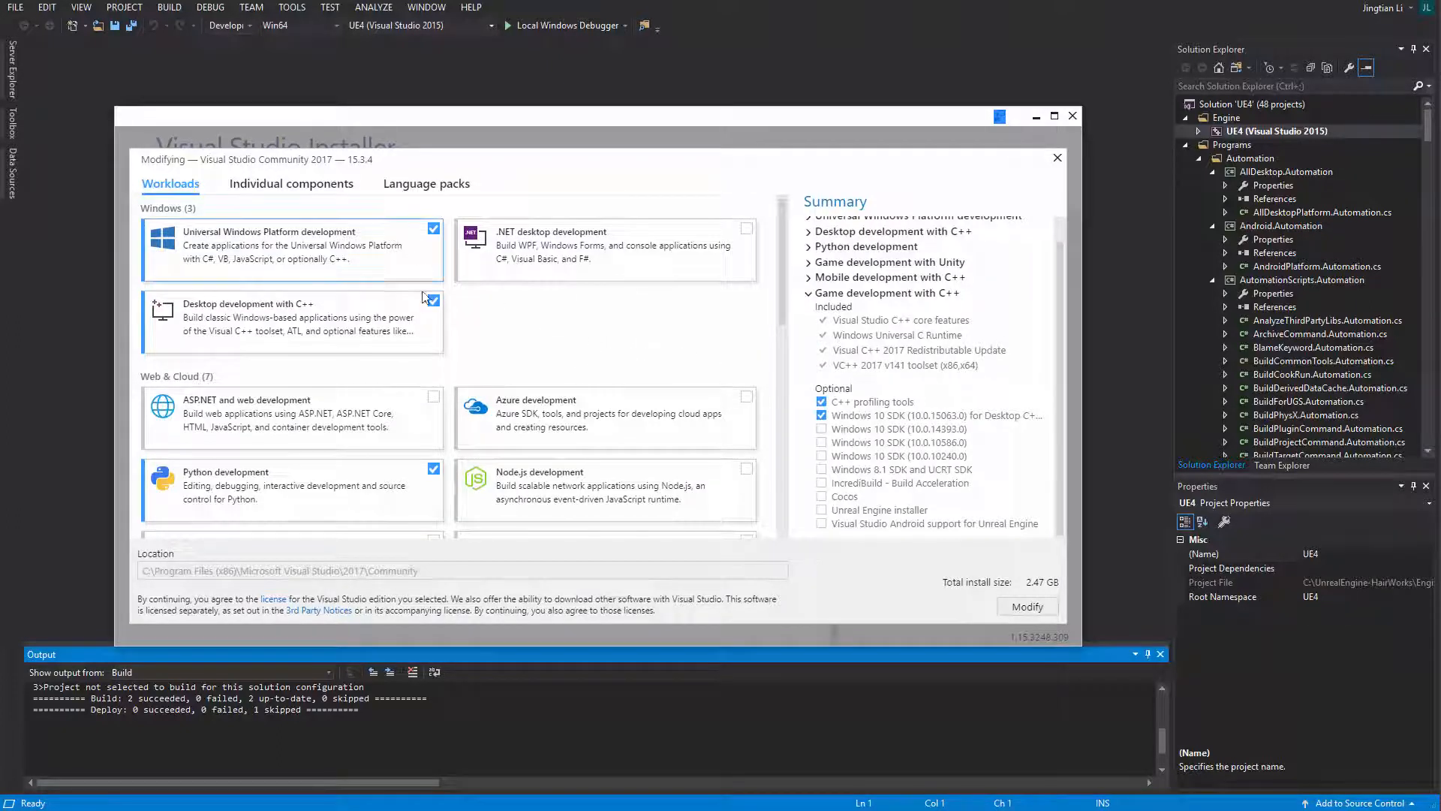
{"action": "scroll", "coordinate": [413, 438], "scroll_direction": "down", "scroll_amount": 1}
{"action": "scroll", "coordinate": [413, 437], "scroll_direction": "down", "scroll_amount": 6}
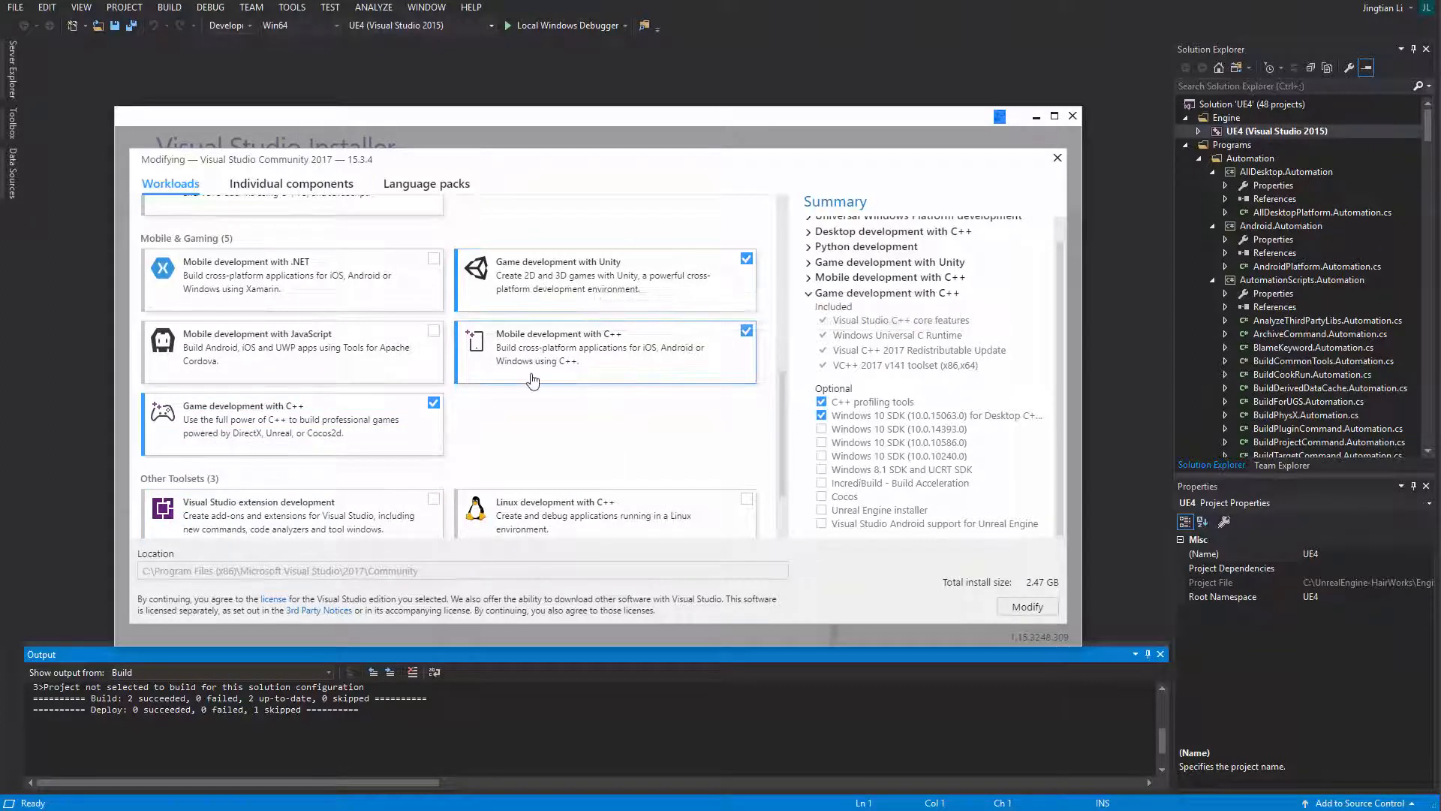
{"action": "scroll", "coordinate": [600, 465], "scroll_direction": "down", "scroll_amount": 3}
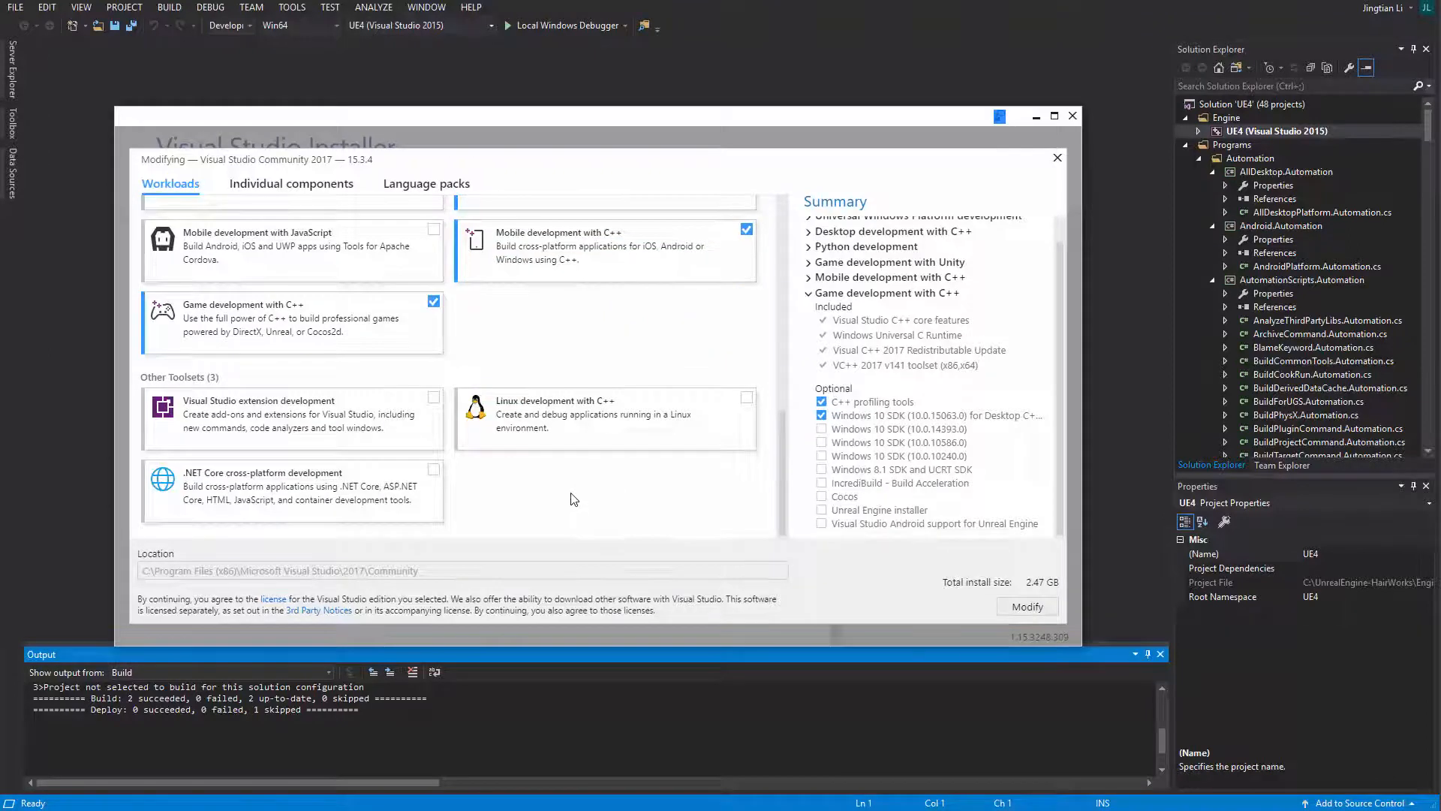
{"action": "scroll", "coordinate": [572, 498], "scroll_direction": "up", "scroll_amount": 6}
{"action": "scroll", "coordinate": [1058, 328], "scroll_direction": "up", "scroll_amount": 1}
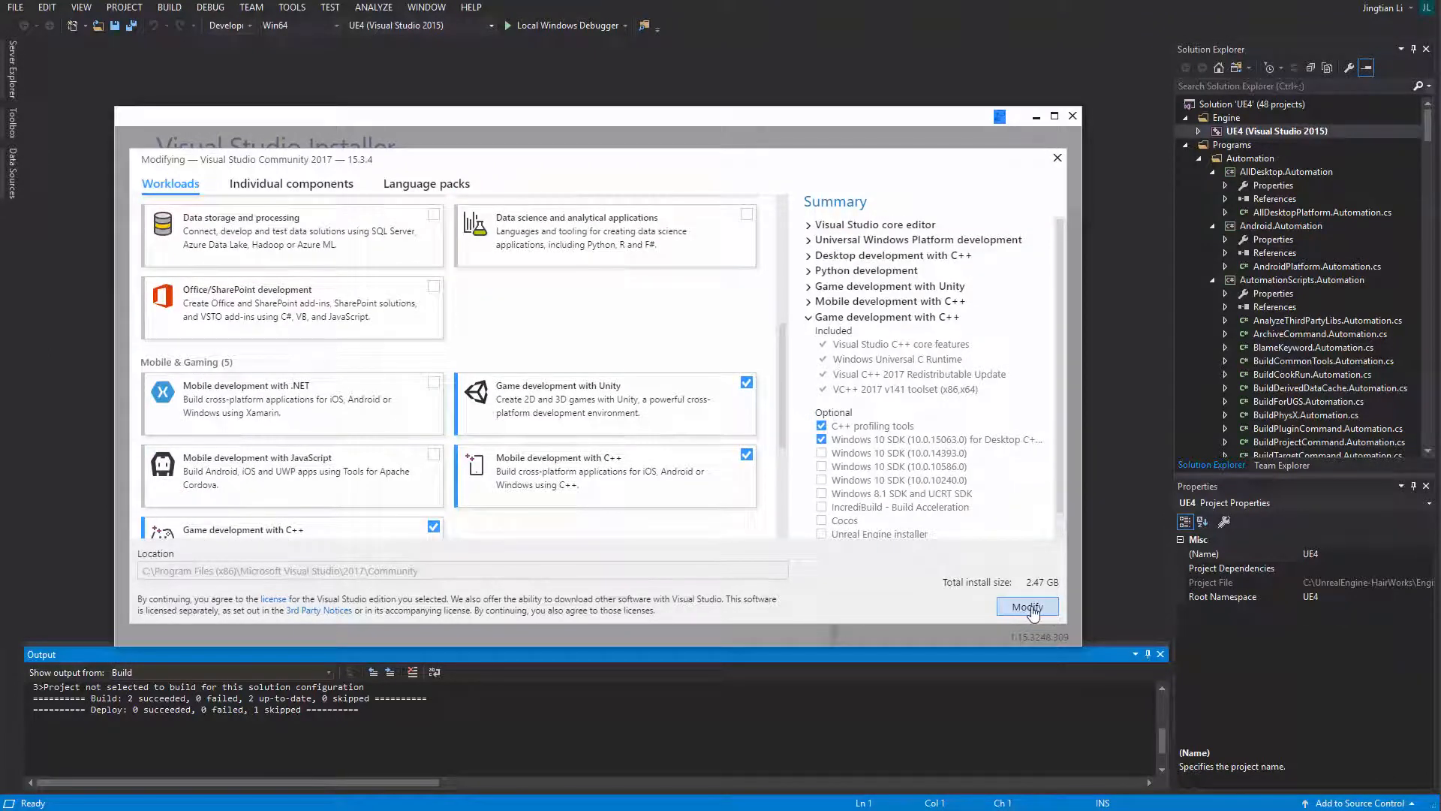
{"action": "left_click", "coordinate": [1072, 116]}
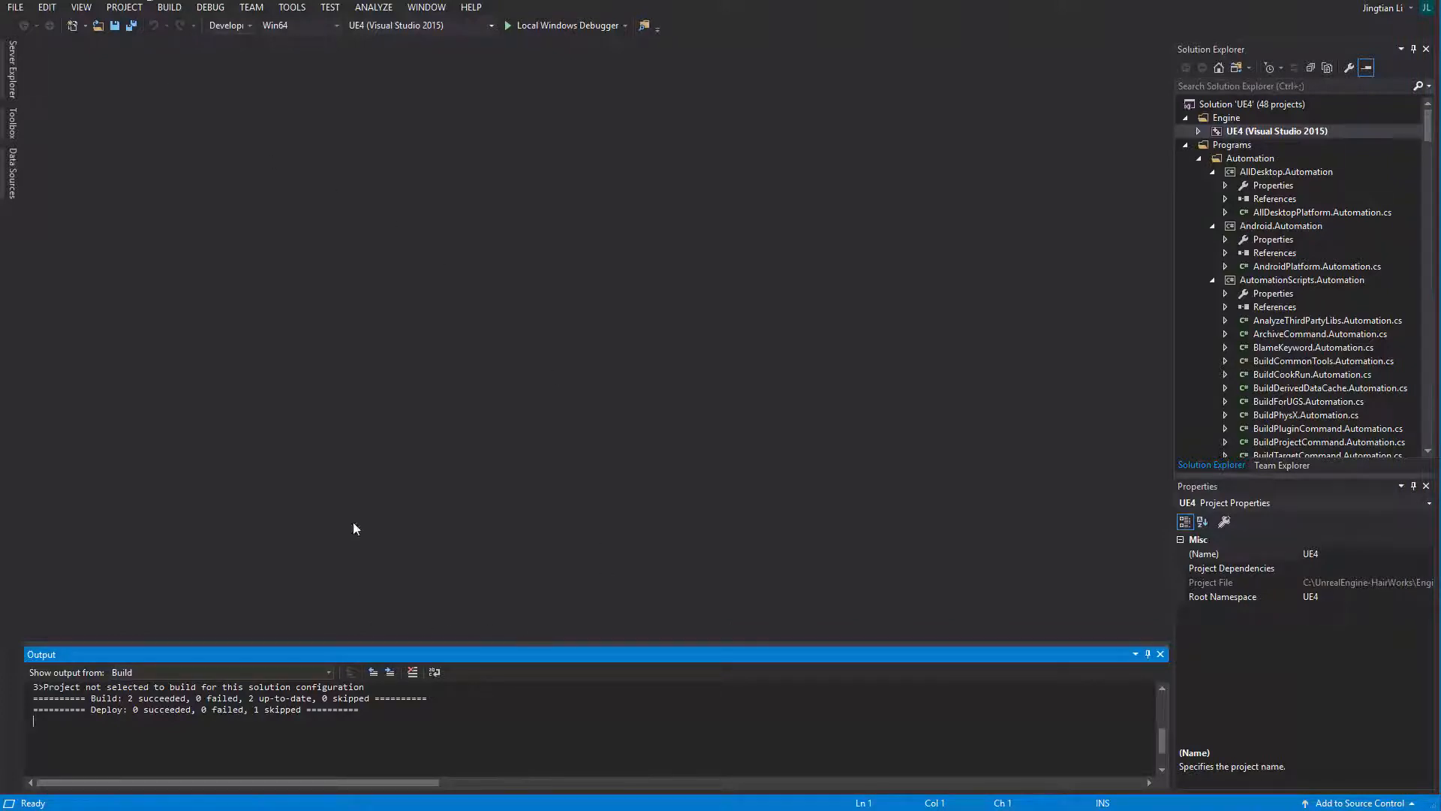
Look over the build commands and examine the build result summary in the build output
{"action": "left_click", "coordinate": [169, 8]}
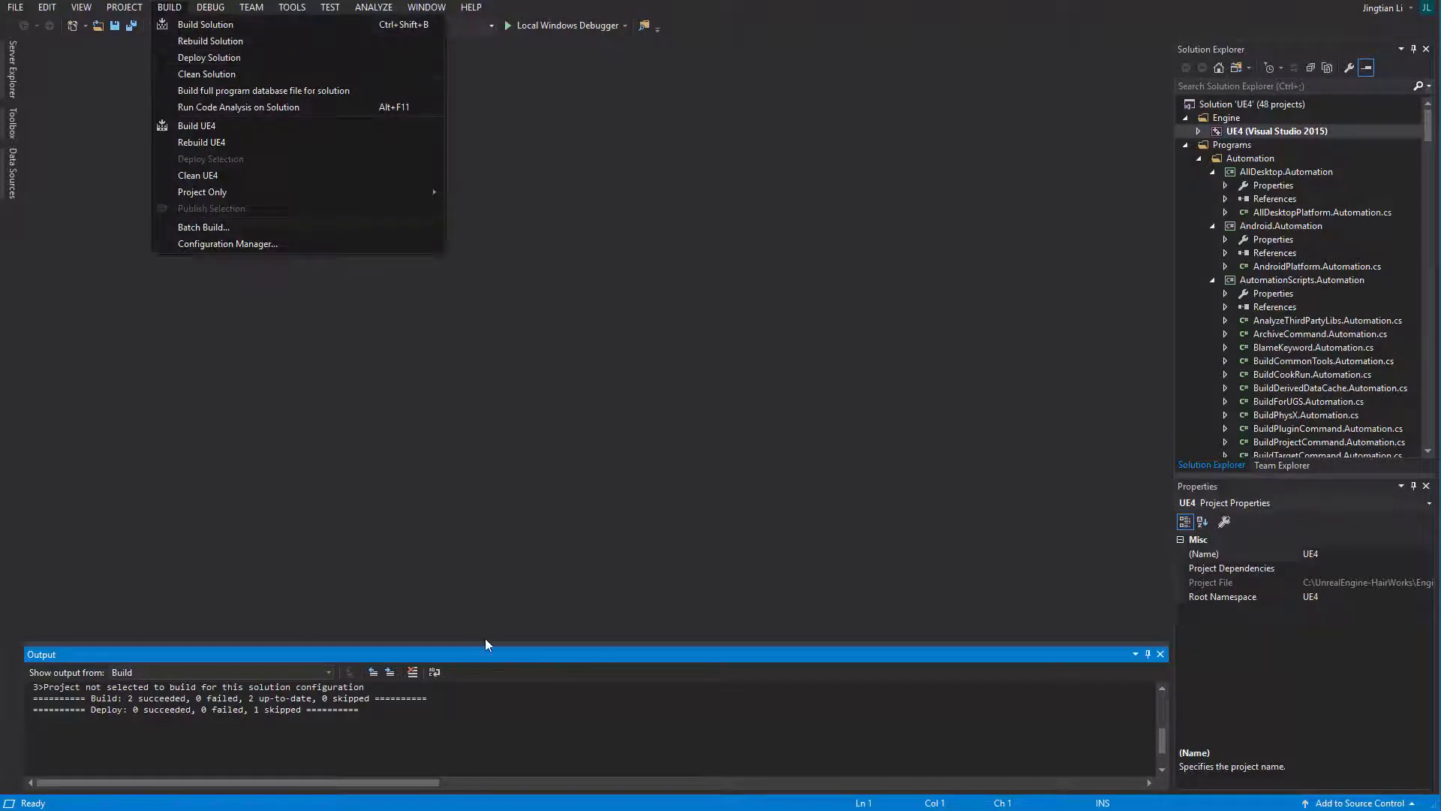
{"action": "left_click", "coordinate": [472, 731]}
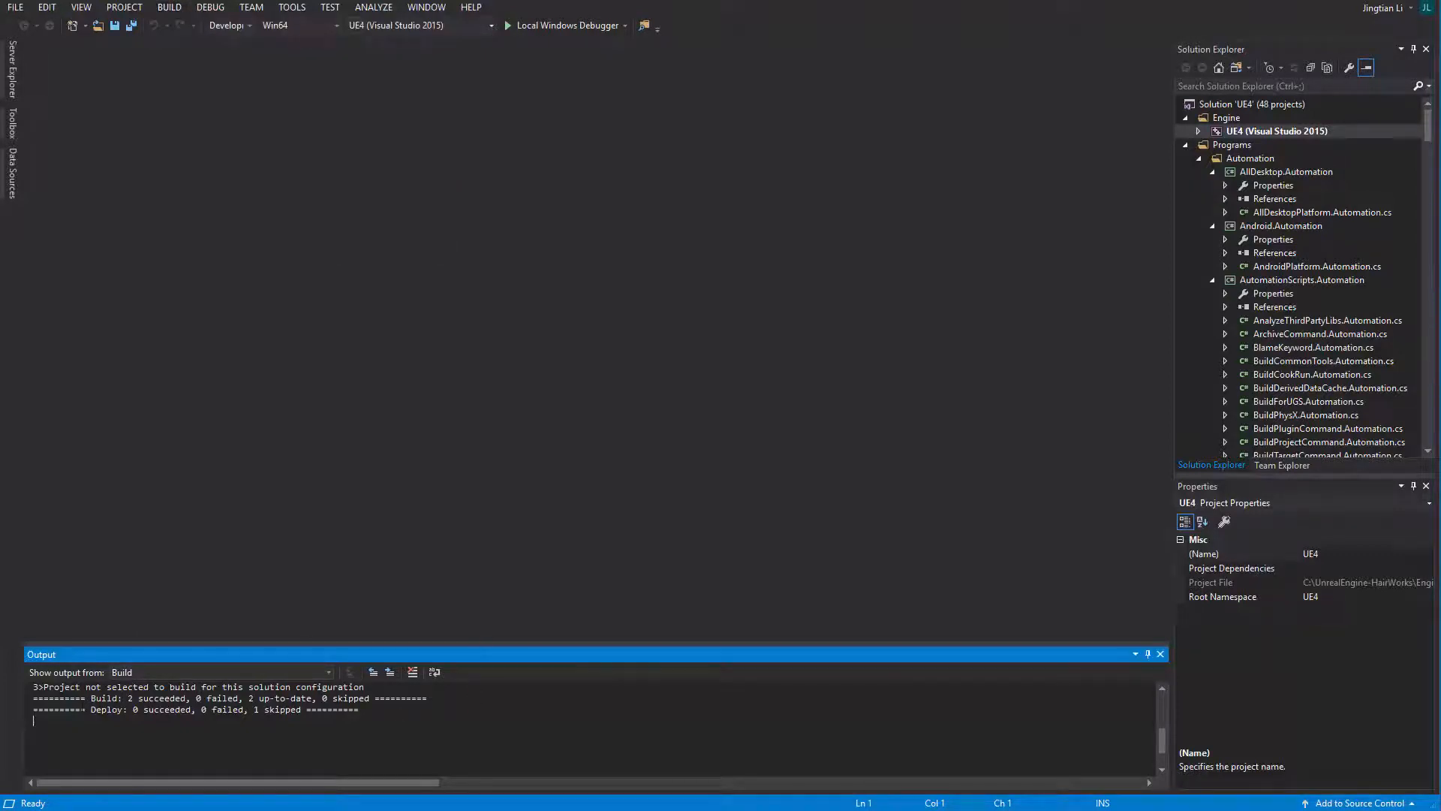
{"action": "left_click_drag", "start_coordinate": [91, 698], "coordinate": [424, 698]}
{"action": "left_click", "coordinate": [169, 717]}
{"action": "double_click", "coordinate": [146, 699]}
{"action": "left_click", "coordinate": [170, 717]}
{"action": "left_click_drag", "start_coordinate": [129, 698], "coordinate": [316, 698]}
{"action": "left_click", "coordinate": [308, 711]}
Try to start UE4 without debugging, building the out-of-date projects, and decline running the last successful build
{"action": "left_click", "coordinate": [218, 13]}
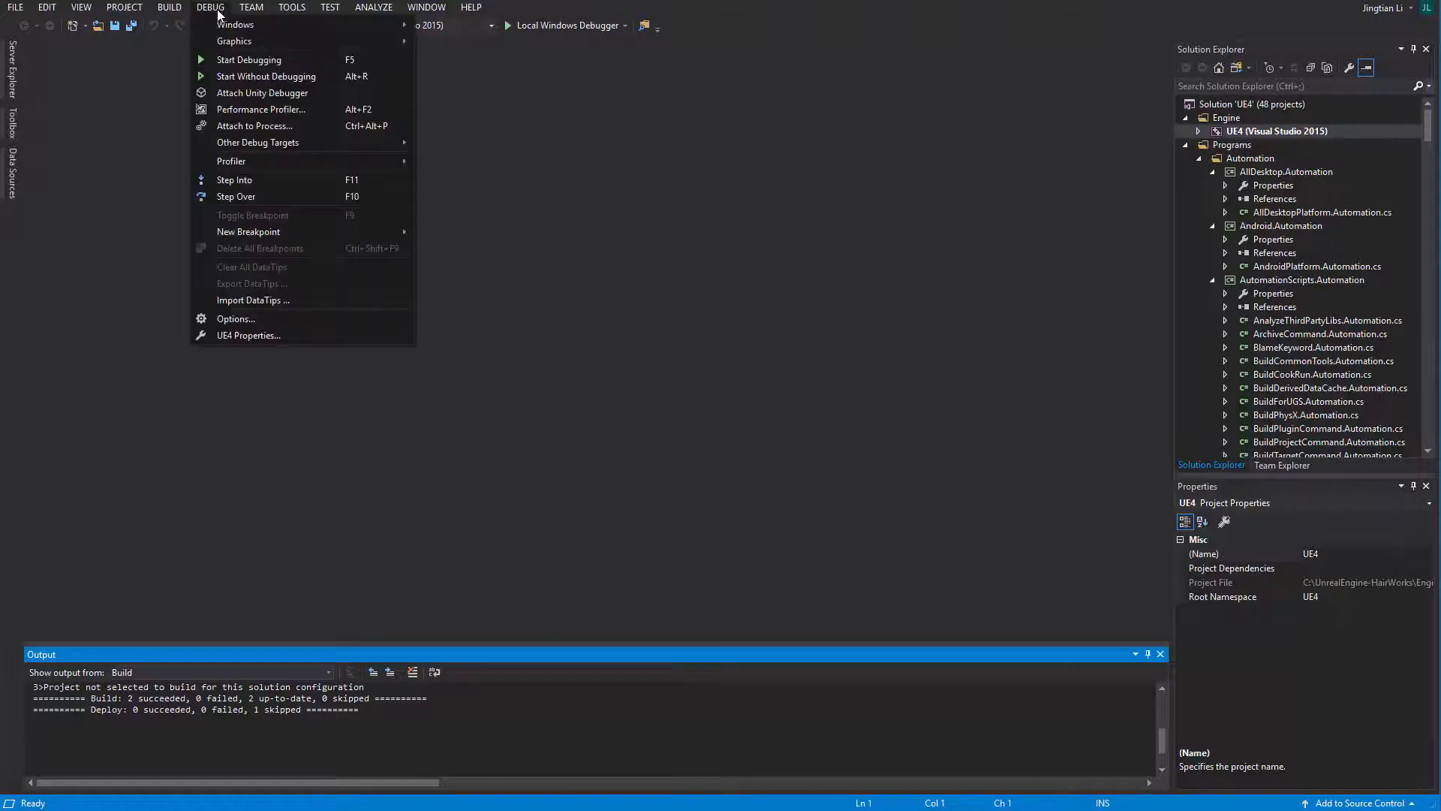
{"action": "left_click", "coordinate": [261, 78]}
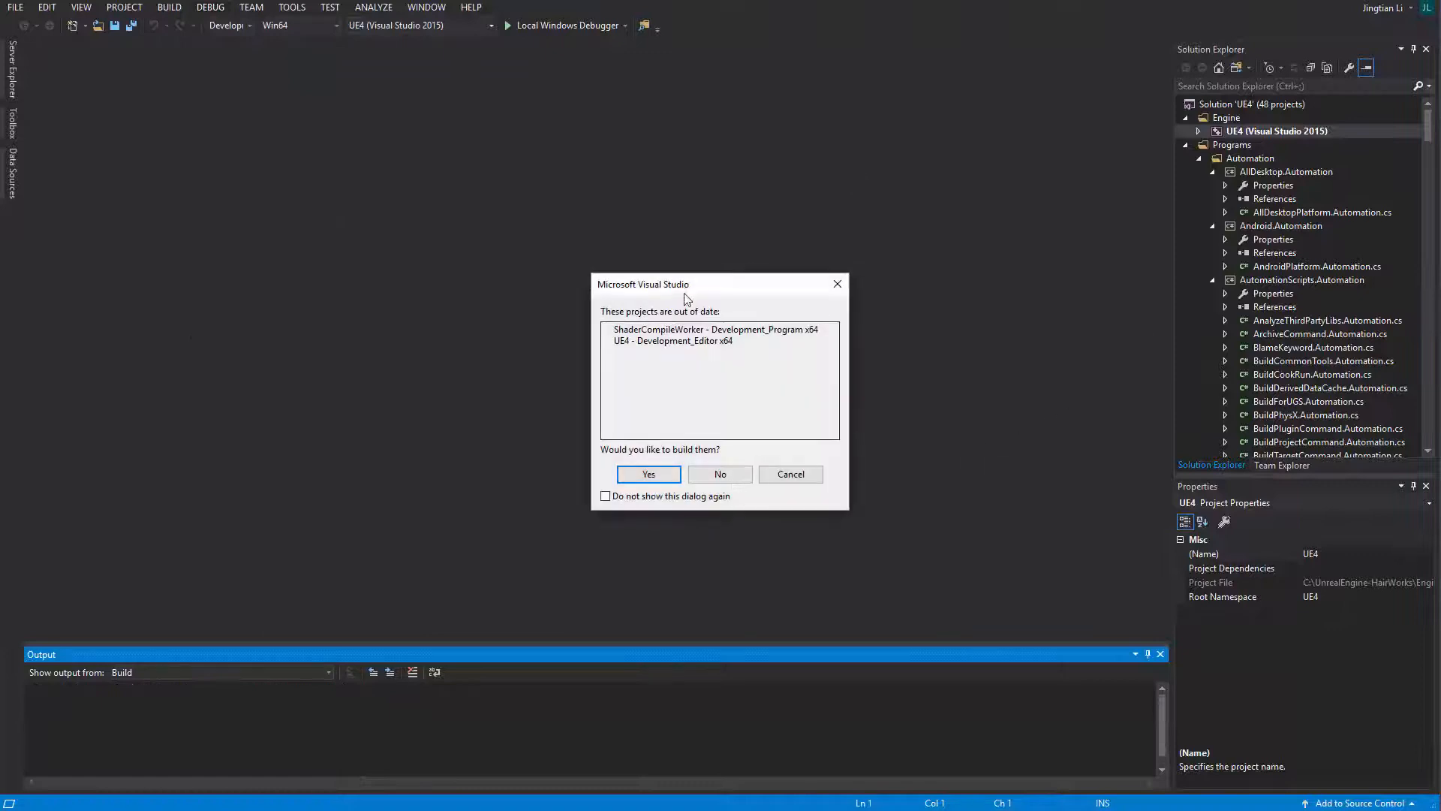
{"action": "left_click_drag", "start_coordinate": [702, 282], "coordinate": [696, 280]}
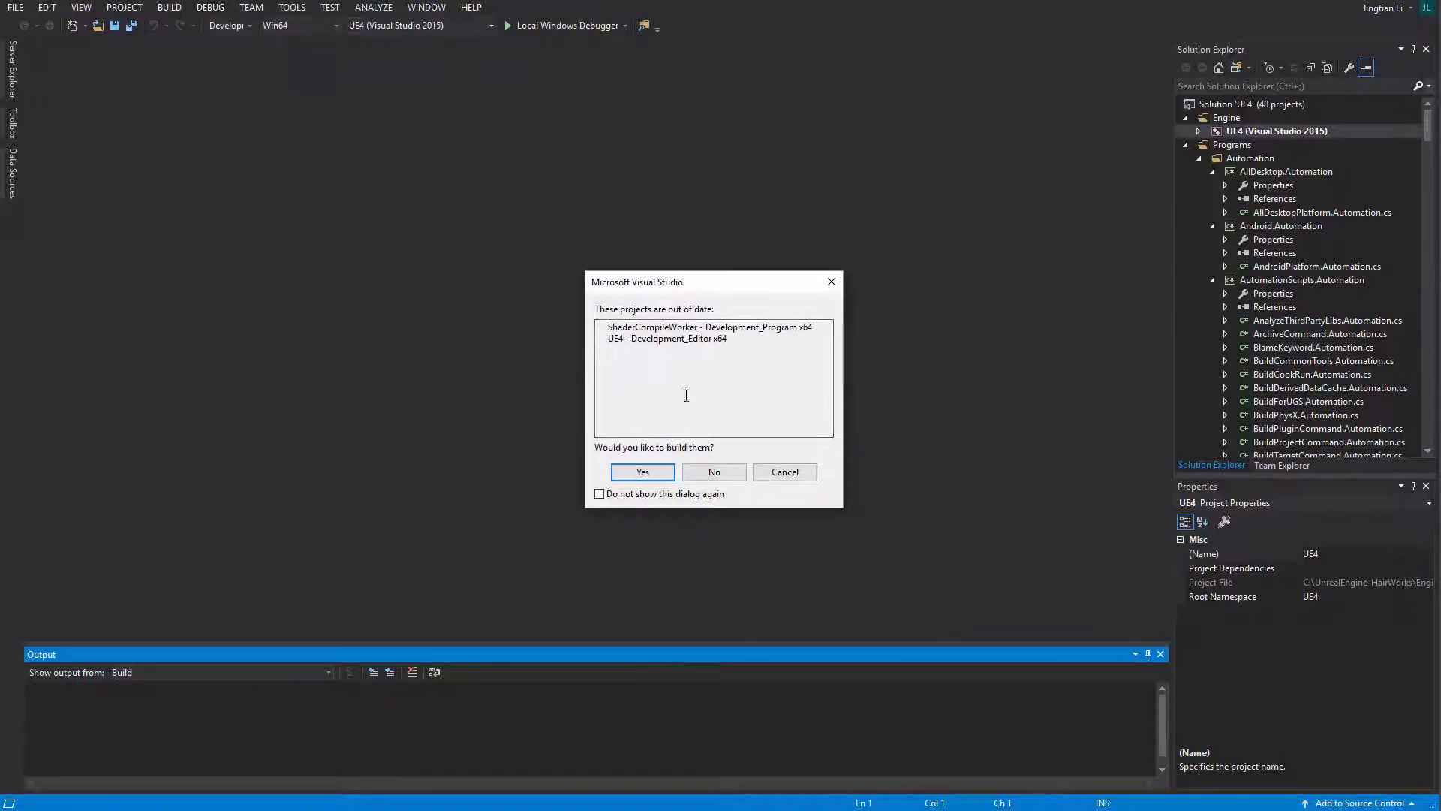
{"action": "left_click", "coordinate": [642, 474]}
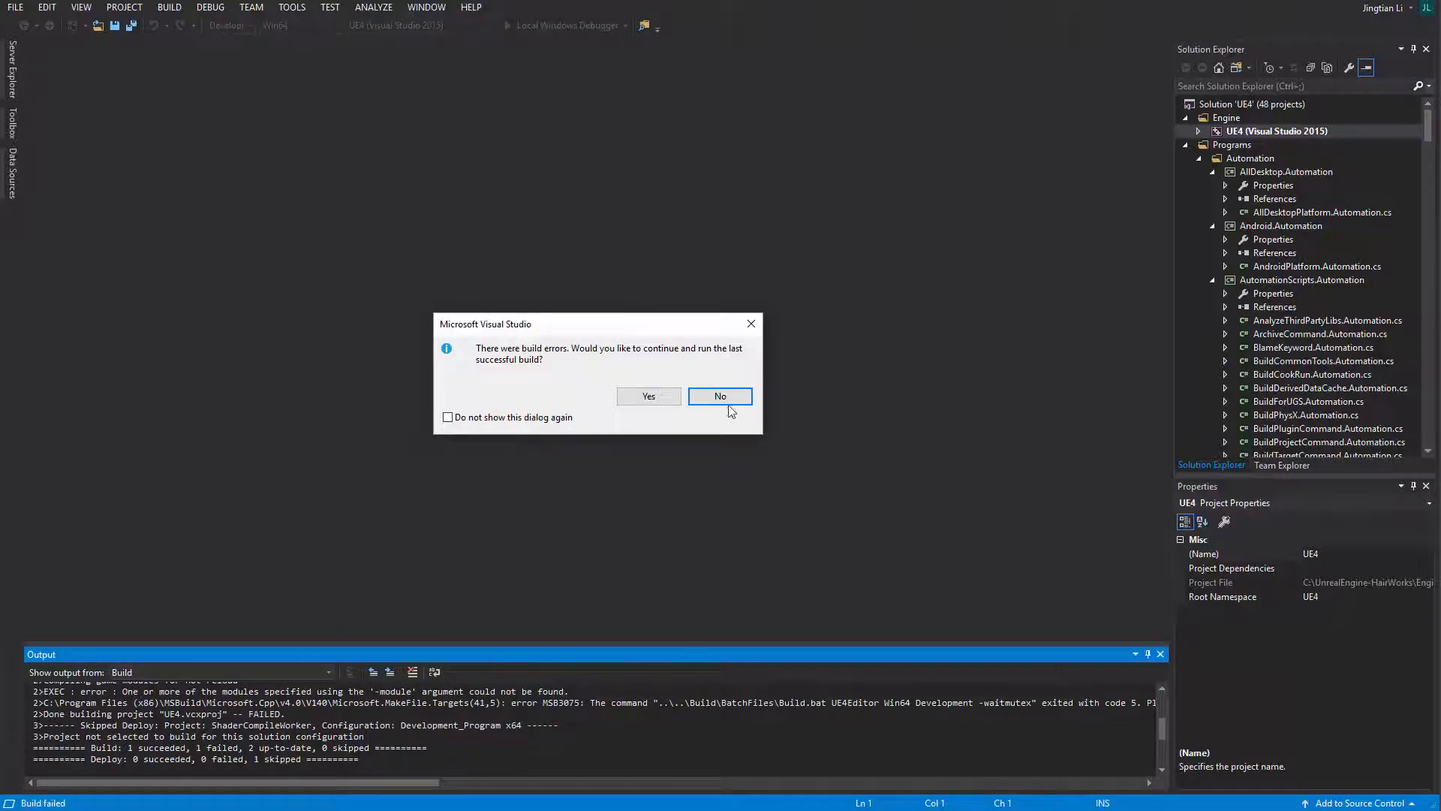
{"action": "left_click_drag", "start_coordinate": [620, 324], "coordinate": [645, 315]}
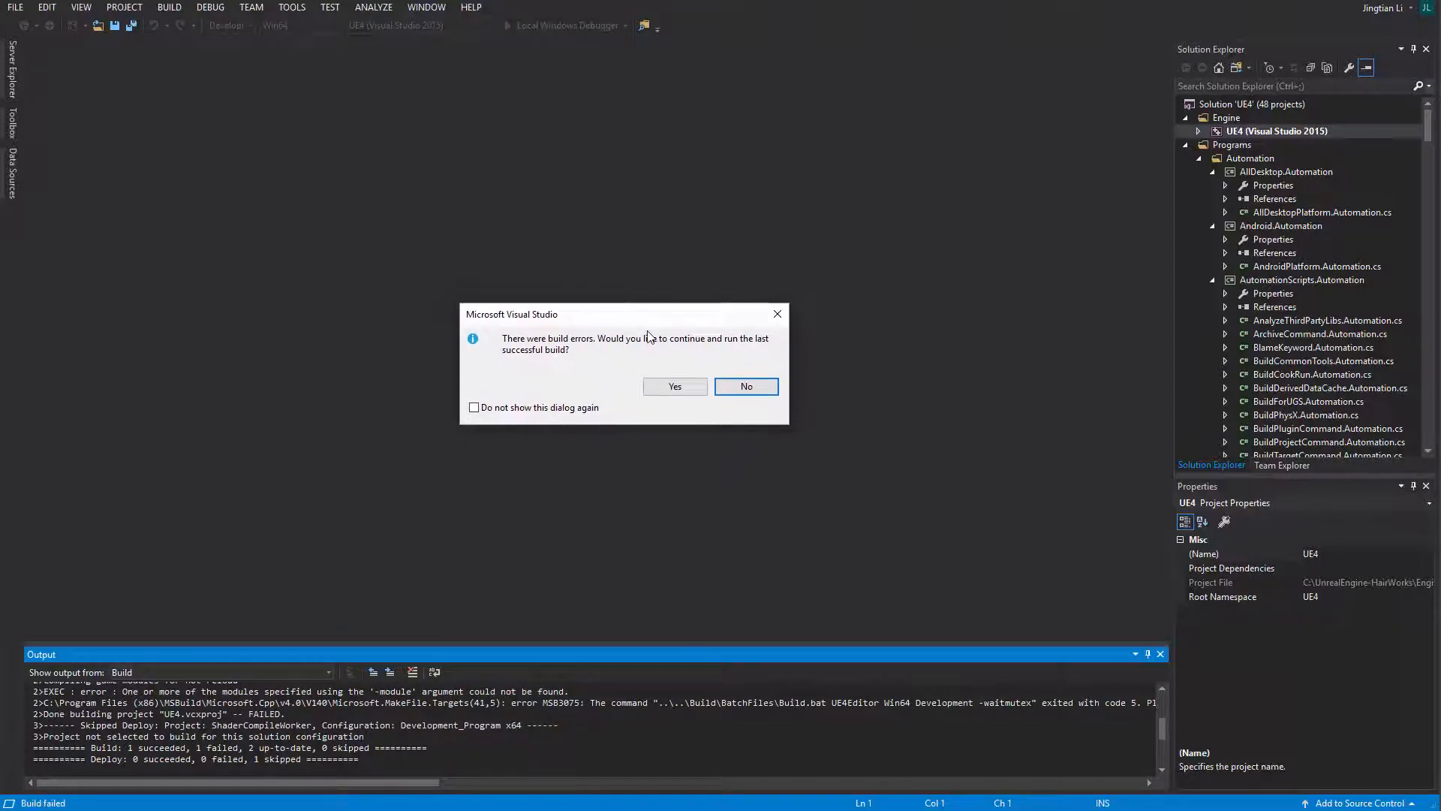
{"action": "left_click", "coordinate": [763, 393]}
Start UE4 without debugging again and build the out-of-date ShaderCompileWorker and UE4 projects
{"action": "left_click", "coordinate": [210, 7]}
{"action": "left_click", "coordinate": [263, 77]}
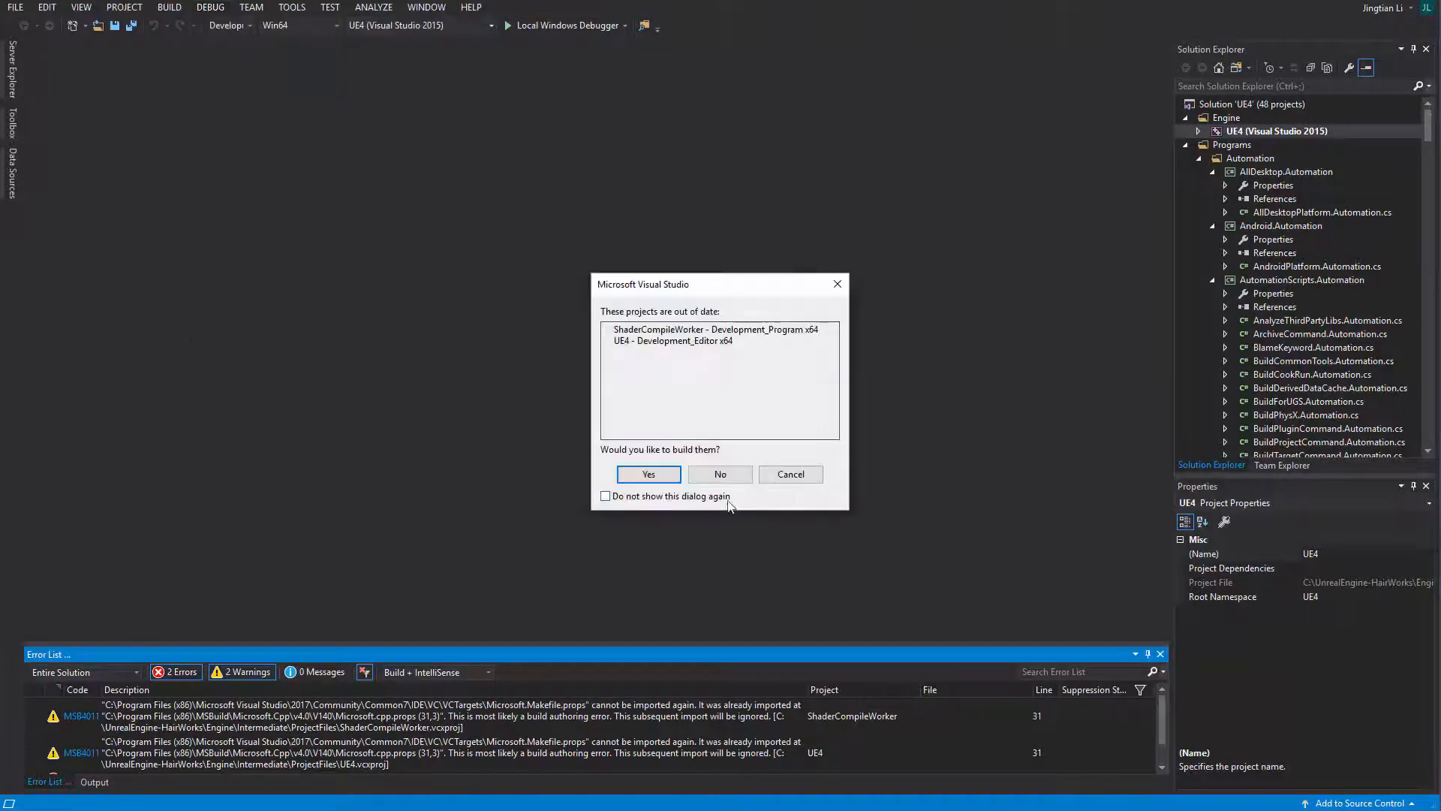
{"action": "left_click", "coordinate": [667, 477]}
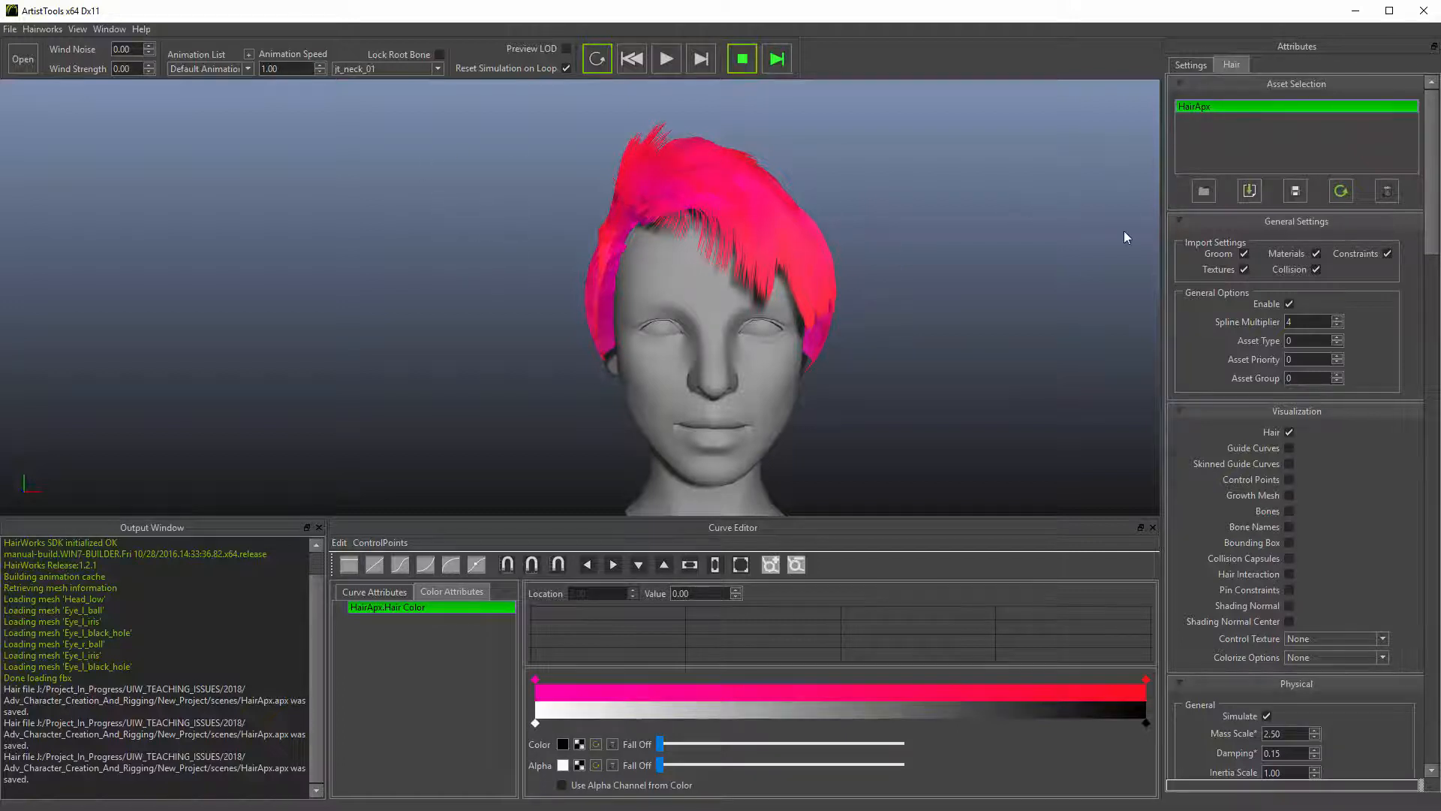
Switch to ArtistTools, save the HairApx hair asset, and minimize the program
{"action": "left_click", "coordinate": [1295, 192]}
{"action": "left_click", "coordinate": [1295, 192]}
{"action": "left_click", "coordinate": [1295, 192]}
{"action": "left_click", "coordinate": [1294, 192]}
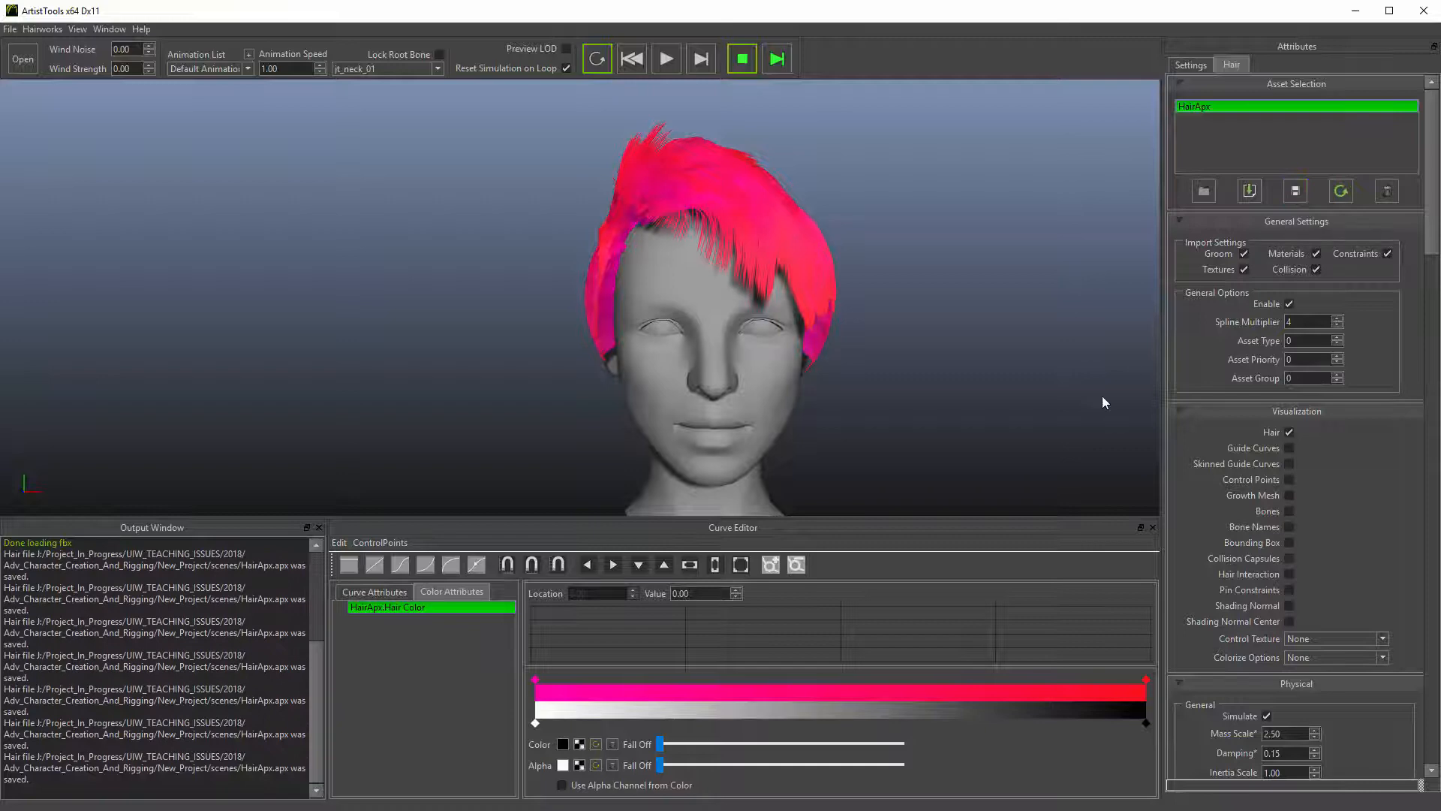
{"action": "left_click", "coordinate": [1355, 11]}
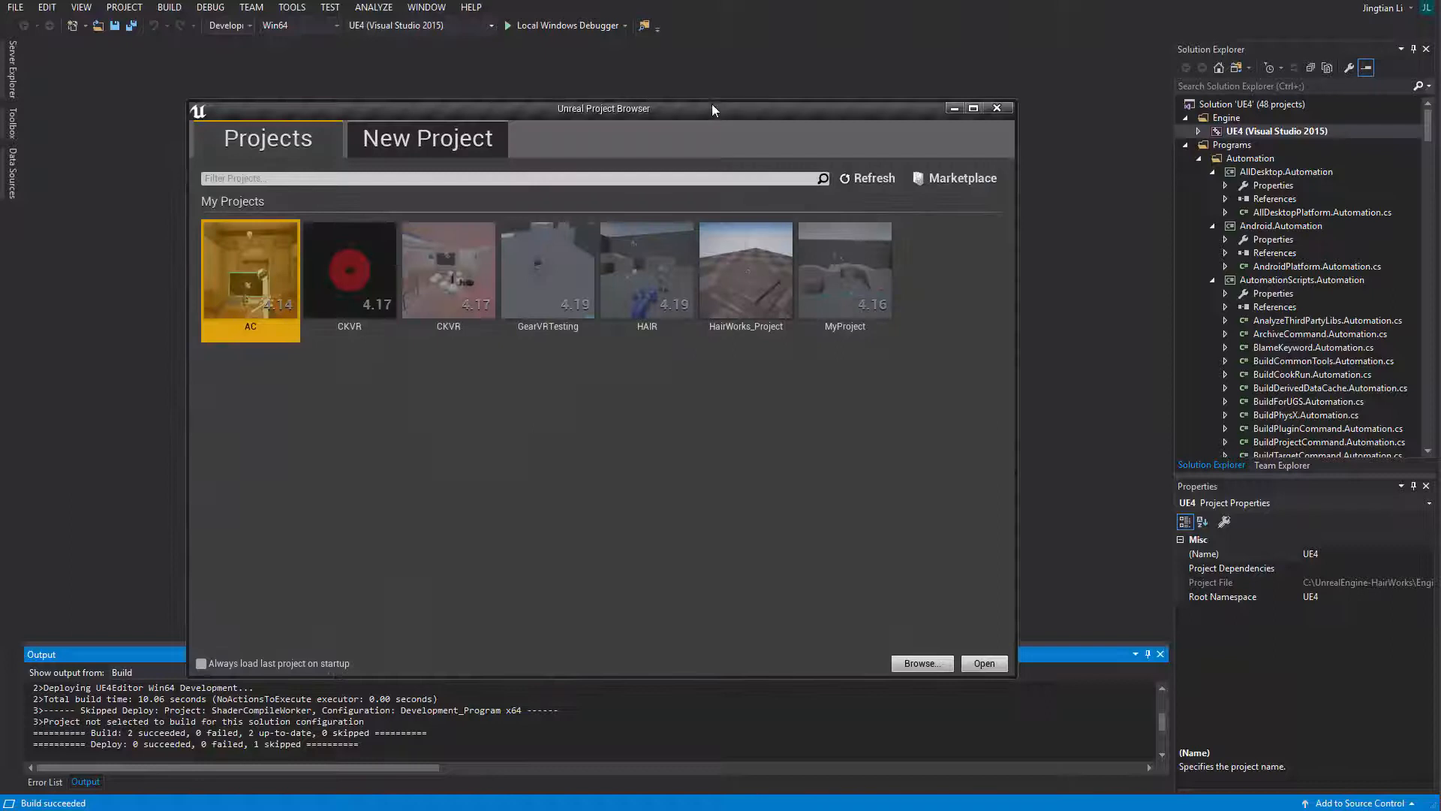
Compare the new project templates with the existing projects, and open HairWorks_Project in the Unreal Project Browser
{"action": "left_click_drag", "start_coordinate": [712, 110], "coordinate": [755, 112]}
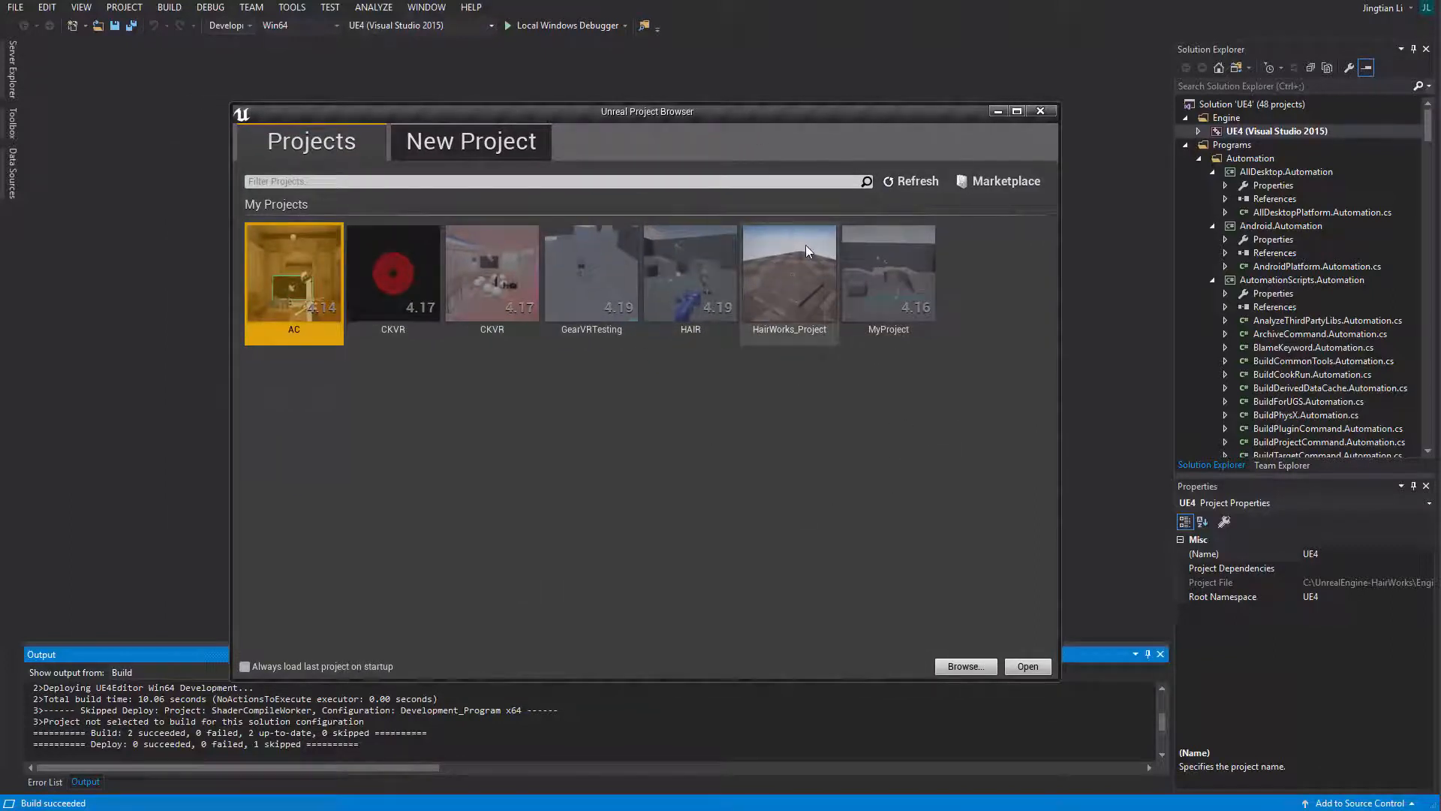
{"action": "left_click", "coordinate": [803, 273]}
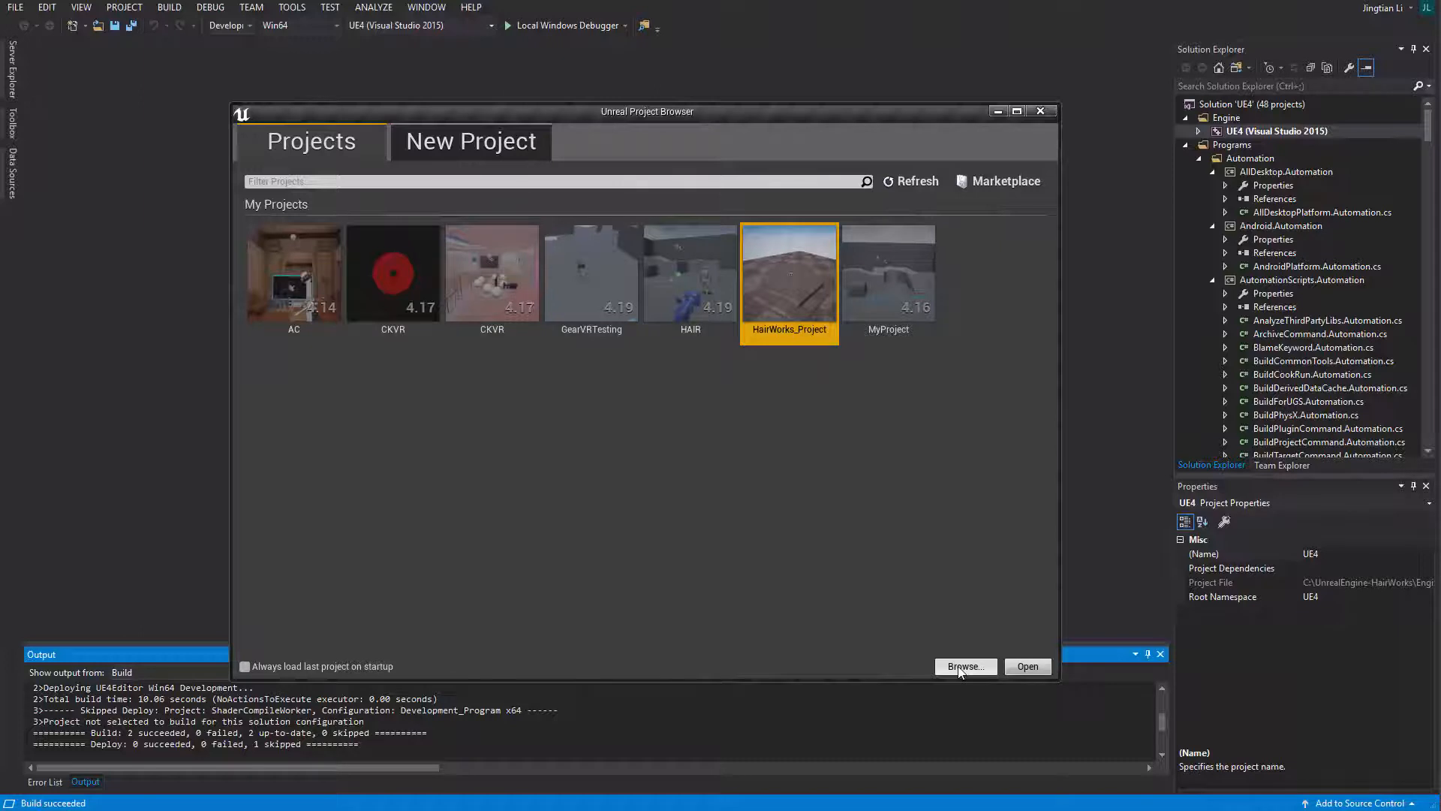
{"action": "left_click", "coordinate": [518, 143]}
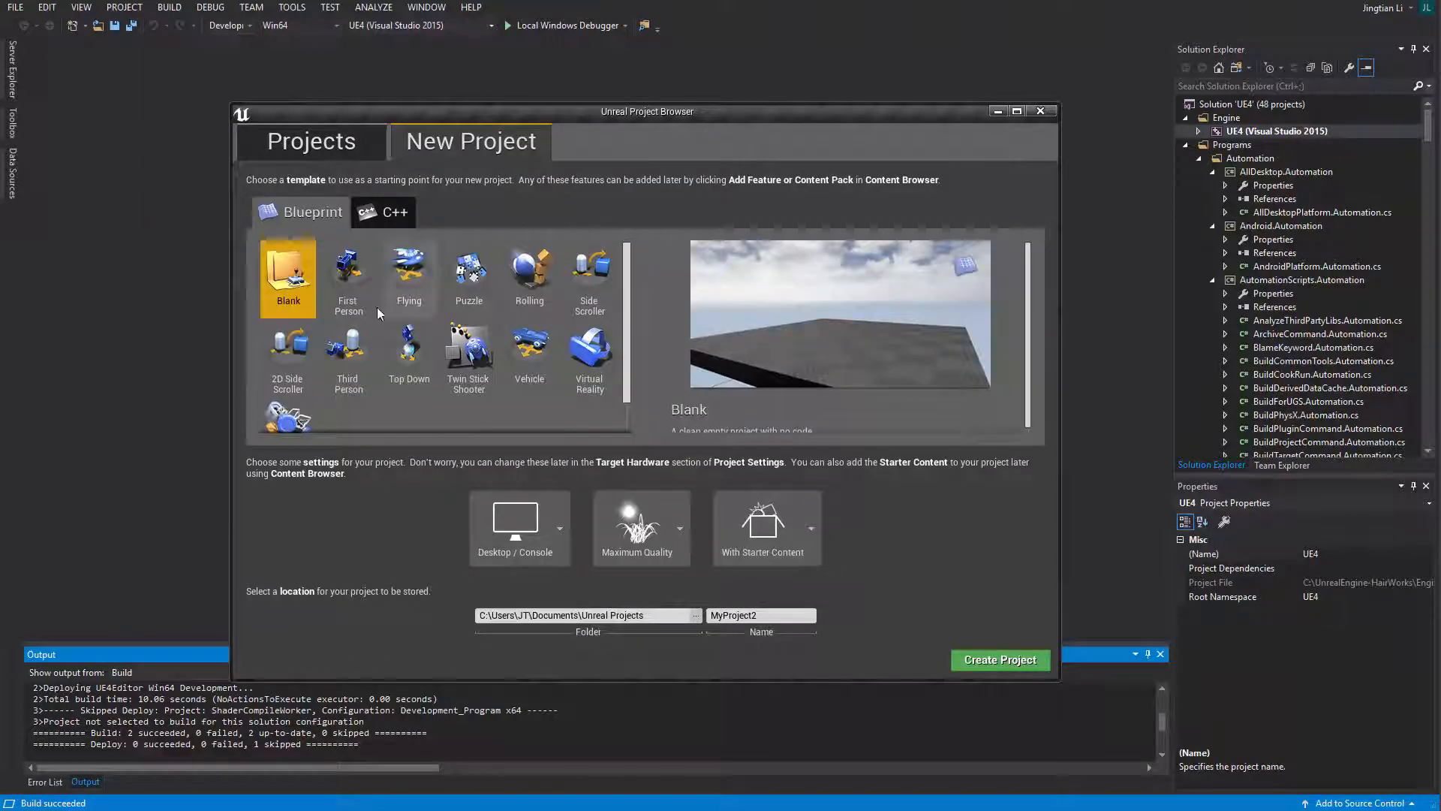
{"action": "left_click", "coordinate": [330, 142]}
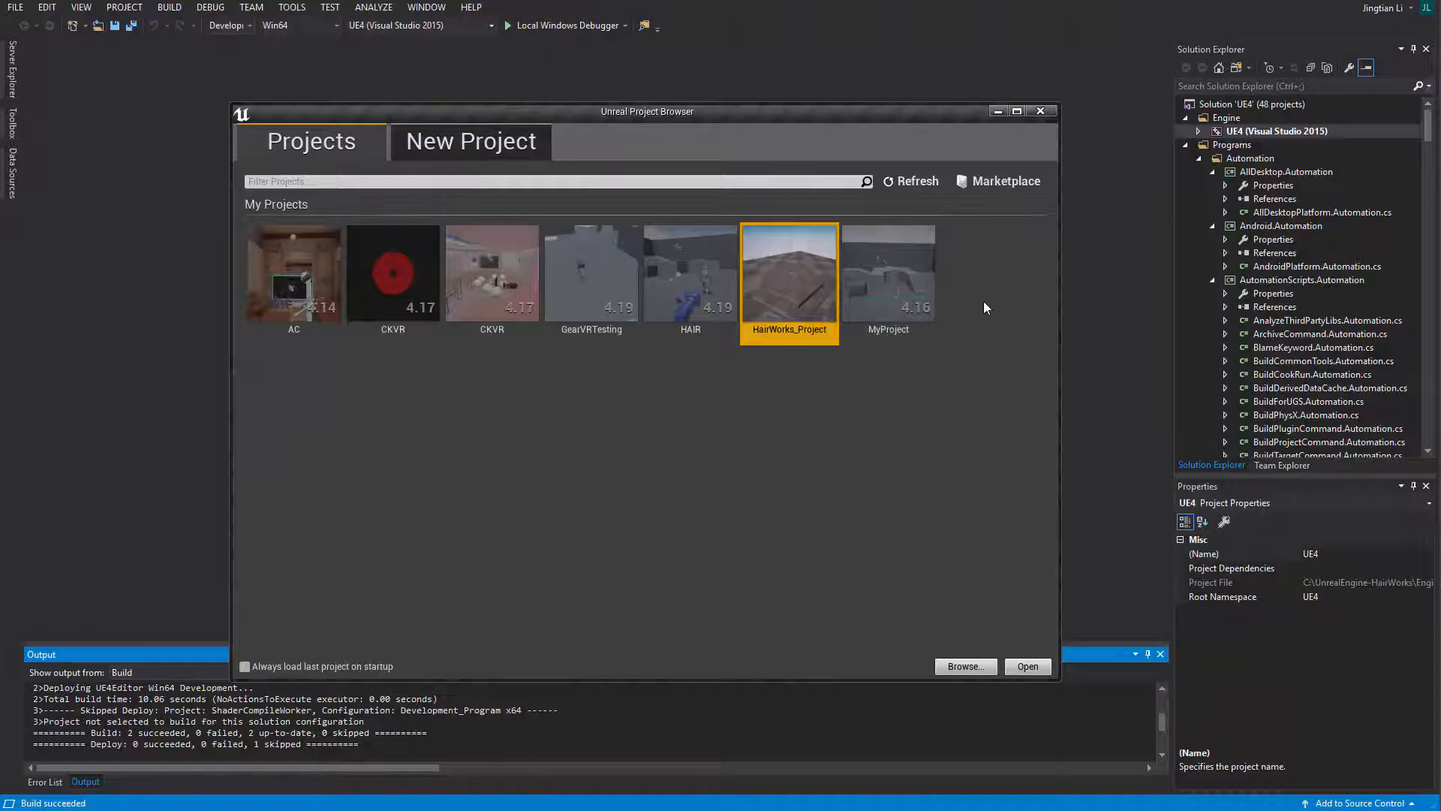
{"action": "left_click", "coordinate": [461, 141]}
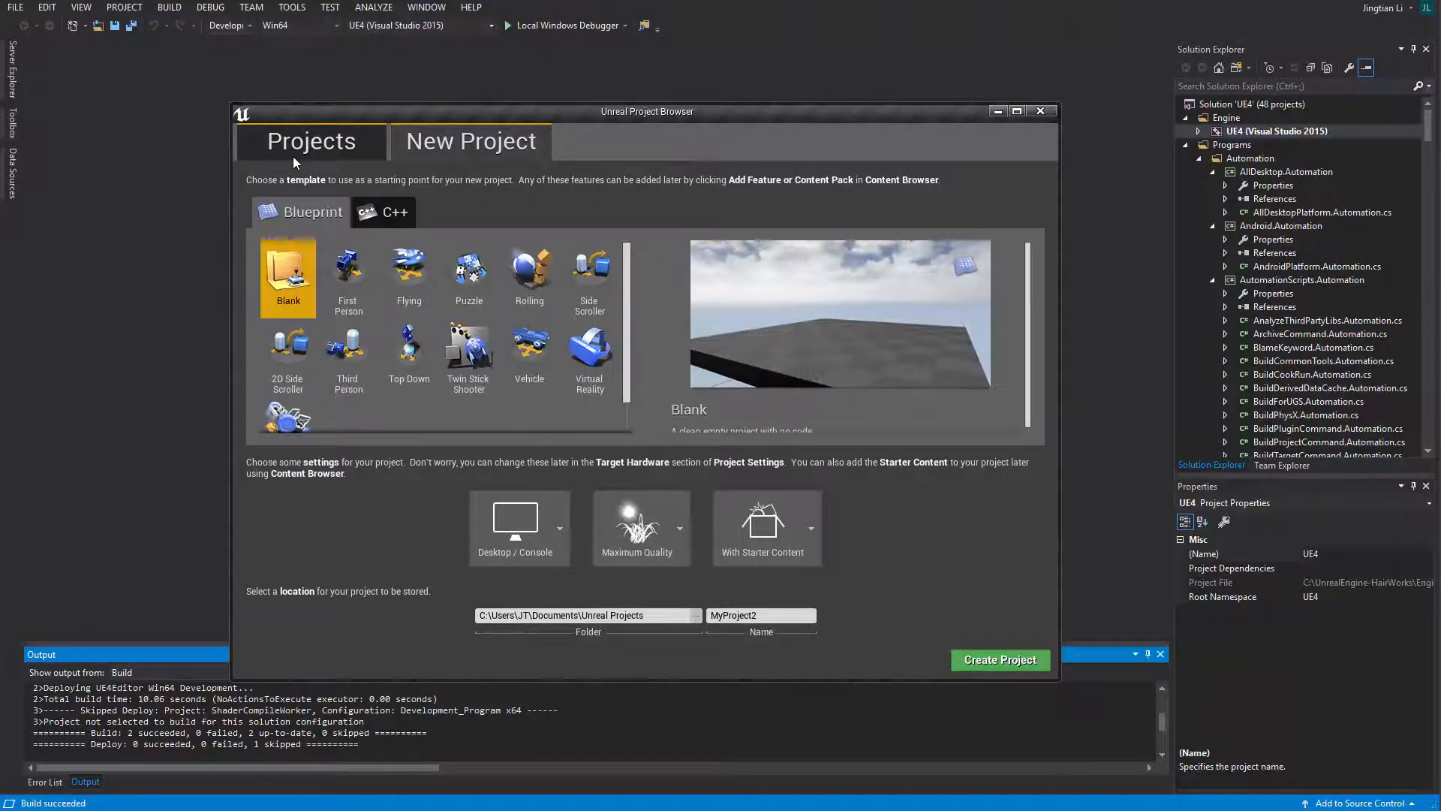
{"action": "left_click", "coordinate": [295, 157]}
{"action": "left_click", "coordinate": [504, 140]}
{"action": "left_click", "coordinate": [321, 150]}
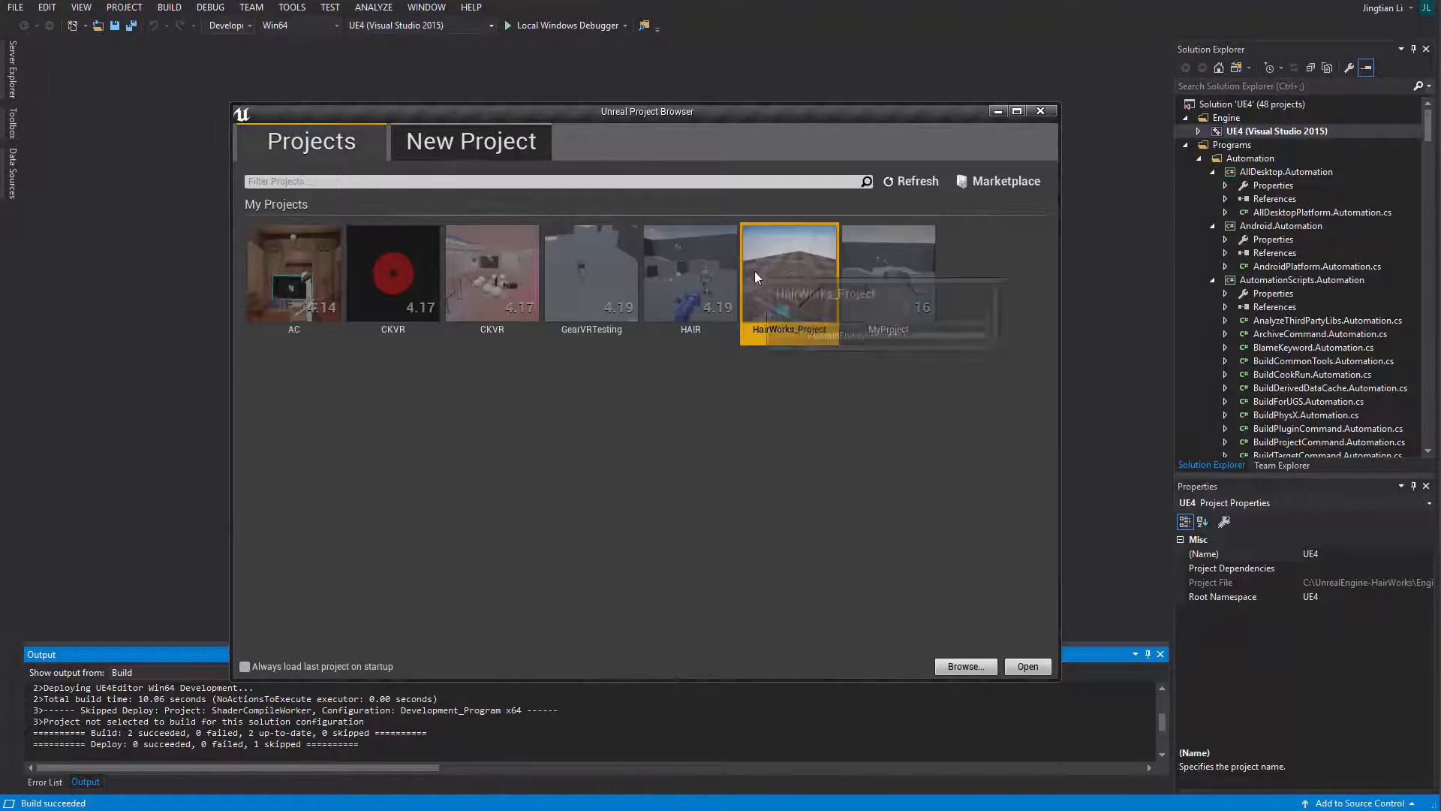
{"action": "double_click", "coordinate": [792, 274]}
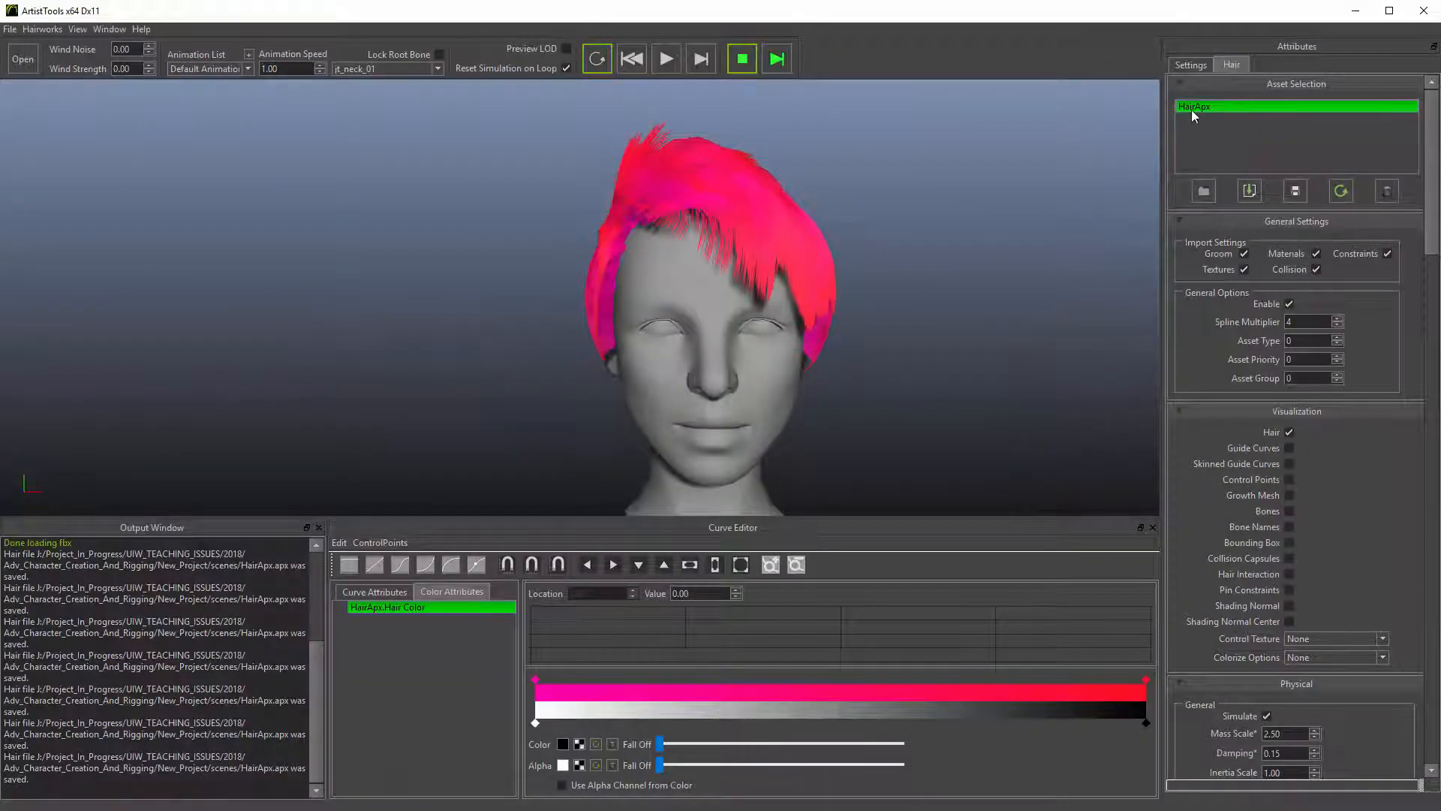
Minimize ArtistTools, bring the Unreal Editor window onto this screen, and widen it to cover the full screen width
{"action": "left_click", "coordinate": [1355, 12]}
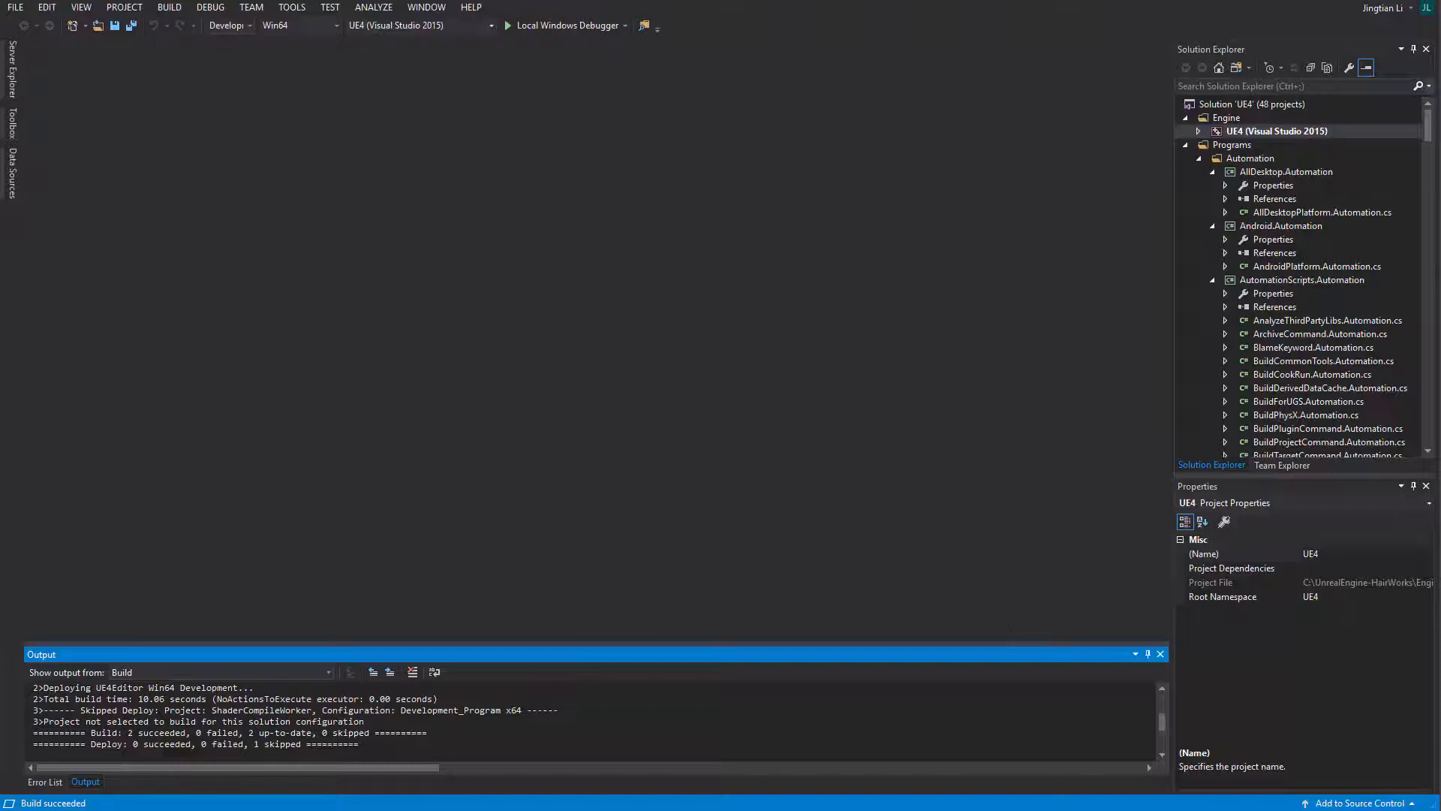
{"action": "left_click_drag", "start_coordinate": [1440, 45], "coordinate": [353, 0]}
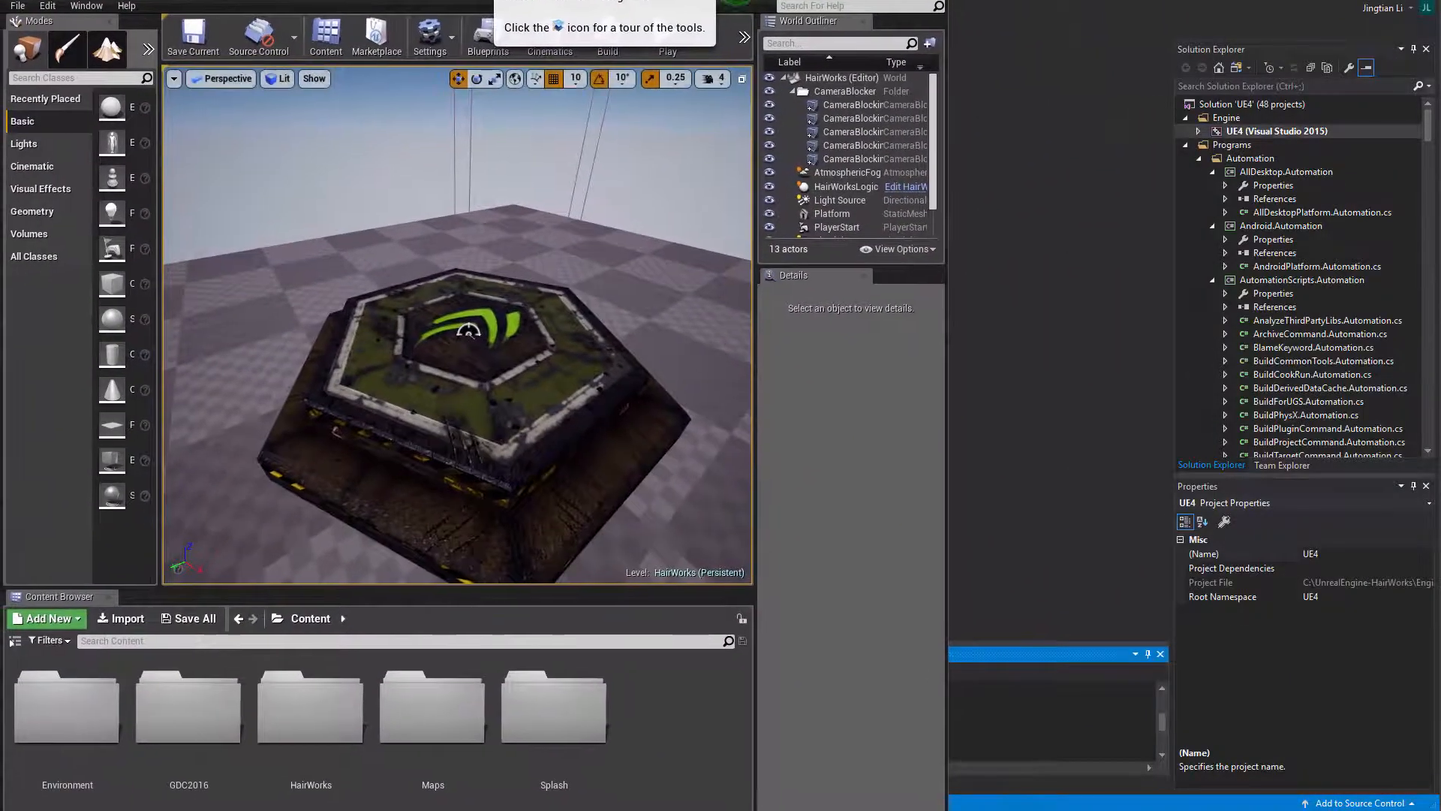
{"action": "left_click_drag", "start_coordinate": [947, 809], "coordinate": [1439, 809]}
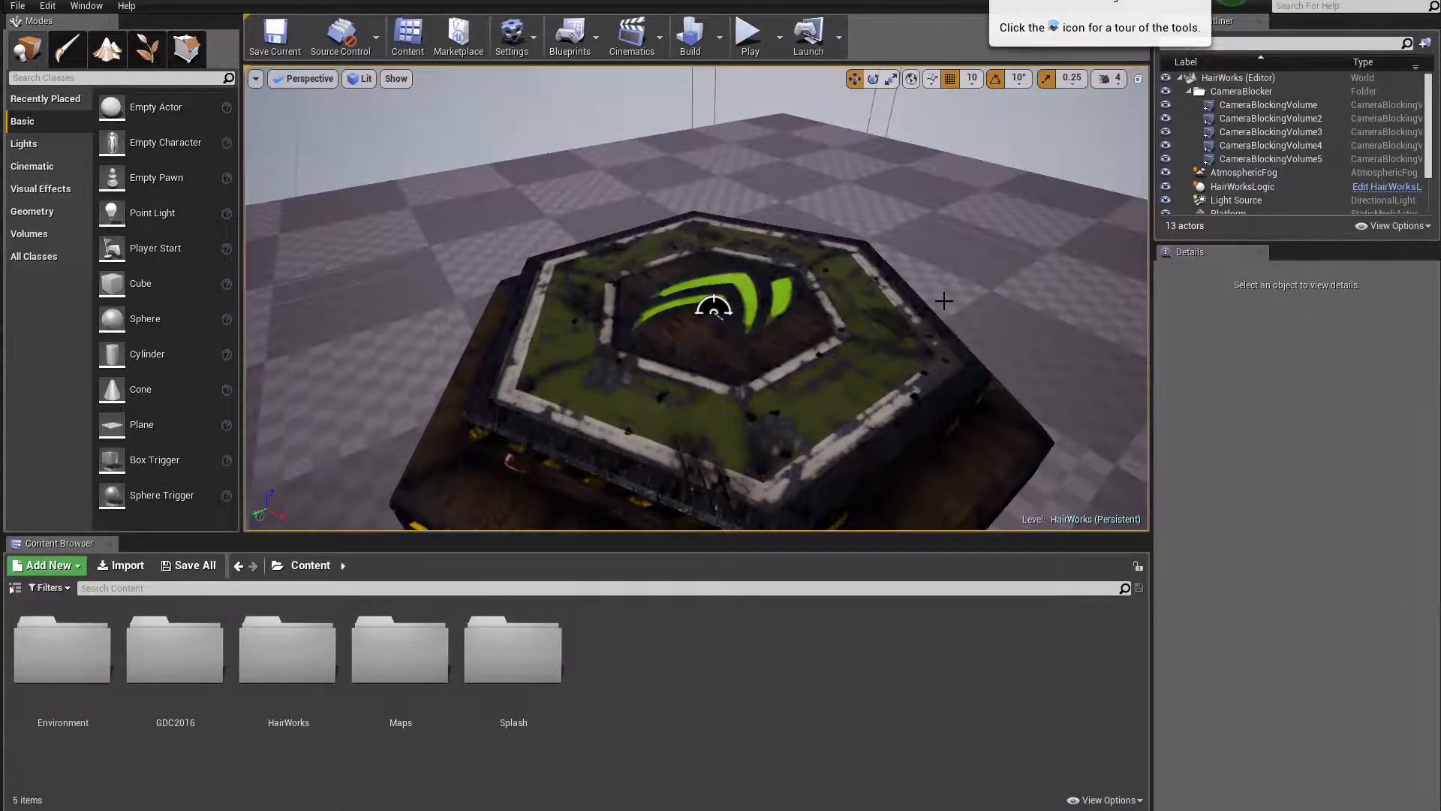
Play the HairWorks level in the viewport to view the furry creature on the platform, and stop the play session
{"action": "mouse_move", "coordinate": [943, 302]}
{"action": "right_mouse_down"}
{"action": "mouse_move", "coordinate": [976, 375]}
{"action": "mouse_move", "coordinate": [946, 248]}
{"action": "mouse_move", "coordinate": [923, 263]}
{"action": "mouse_move", "coordinate": [946, 368]}
{"action": "mouse_move", "coordinate": [935, 274]}
{"action": "mouse_move", "coordinate": [934, 356]}
{"action": "mouse_move", "coordinate": [936, 293]}
{"action": "right_mouse_up"}
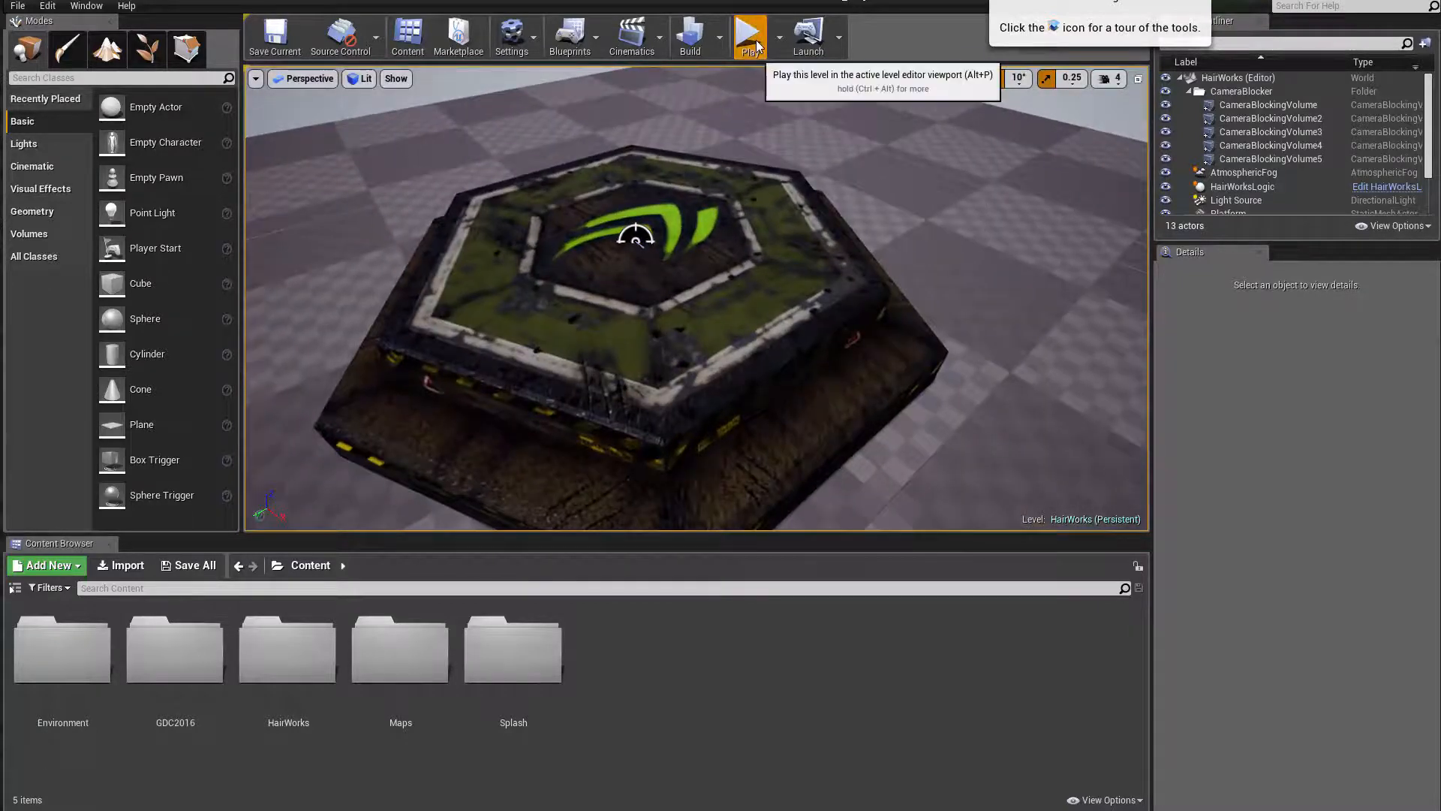
{"action": "left_click", "coordinate": [751, 38]}
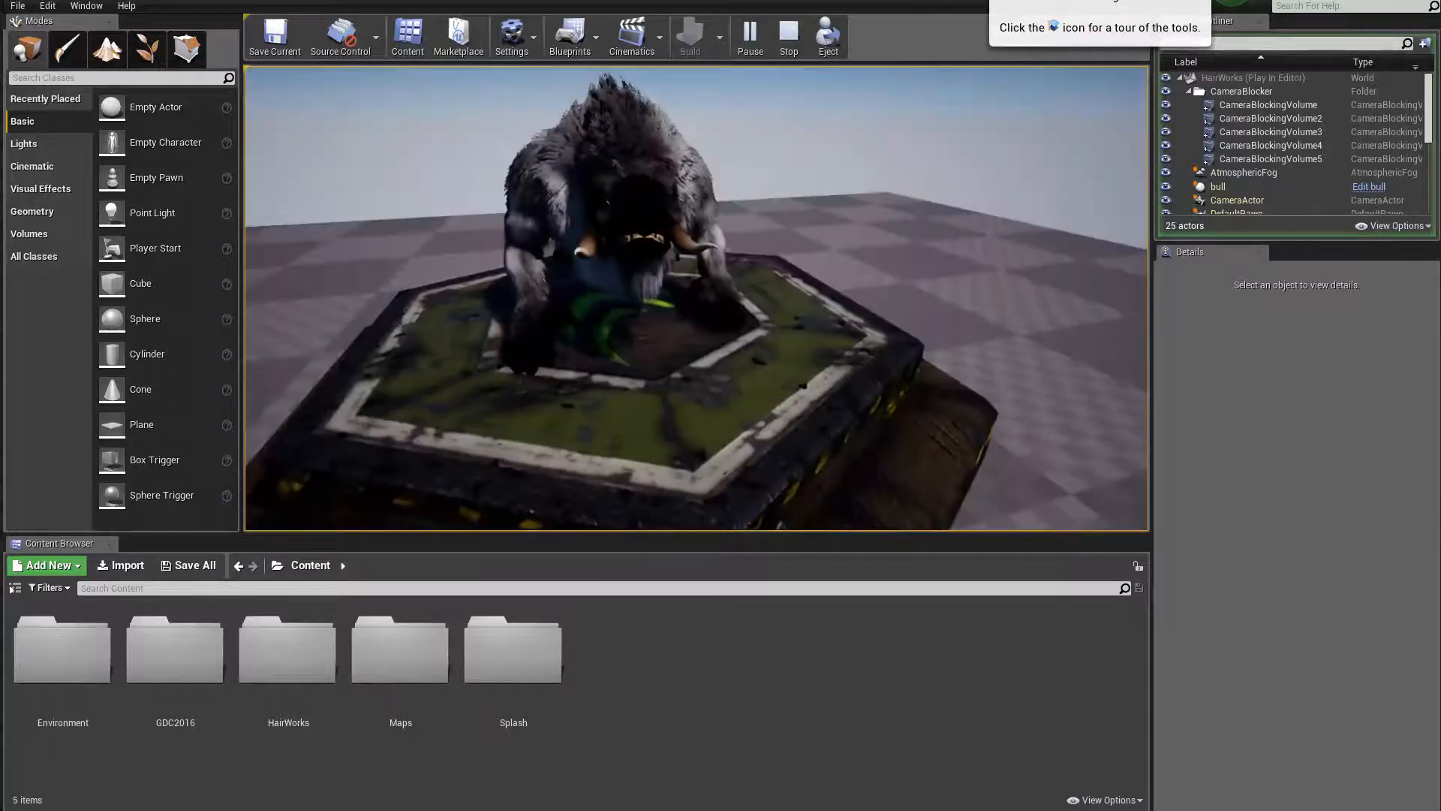
{"action": "key", "text": "Escape"}
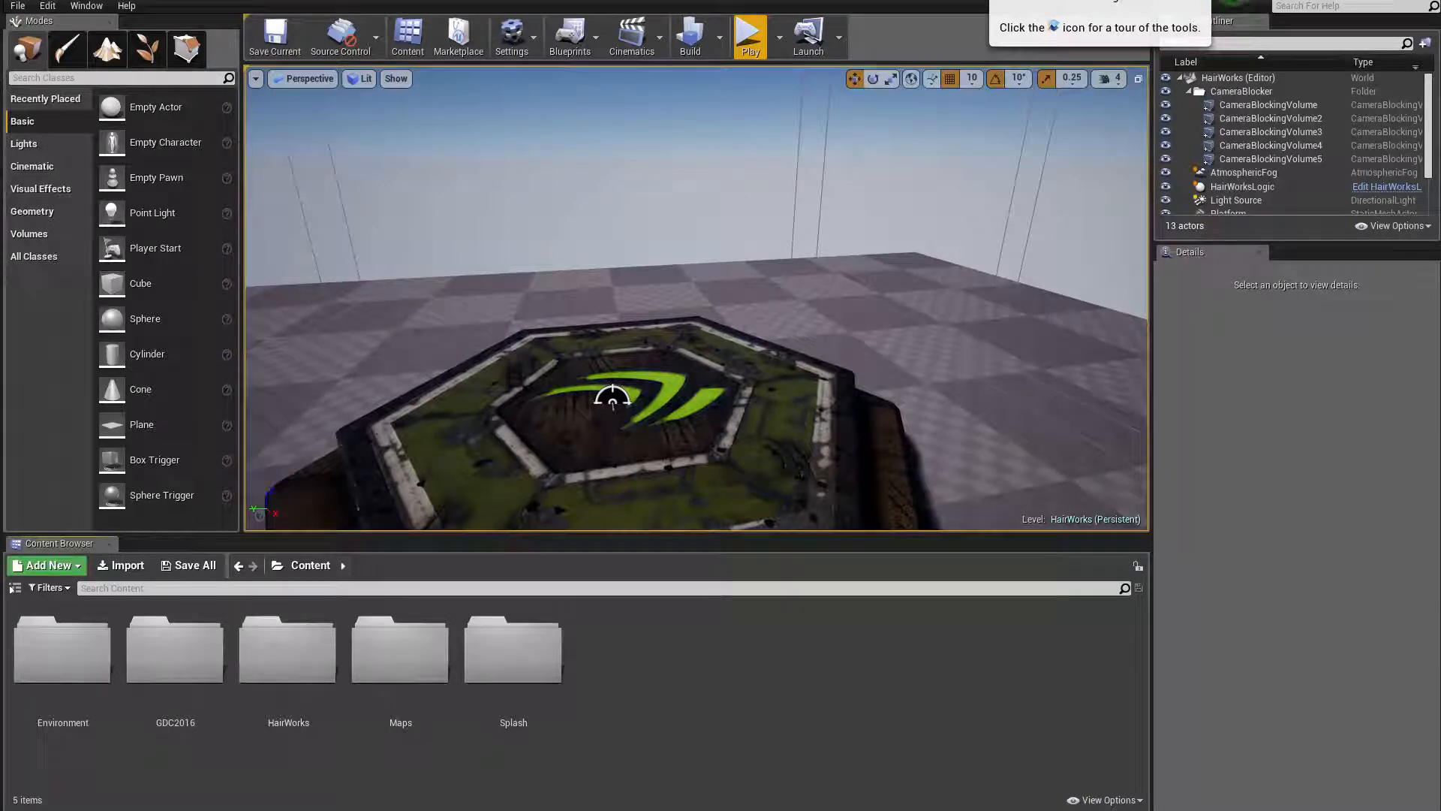
Open File Explorer and browse drive J to Project_In_Progress/UIW_TEACHING_ISSUES/2018/Adv_Character_Creation_And_Rigging/New_Project/scenes
{"action": "key", "text": "super+e"}
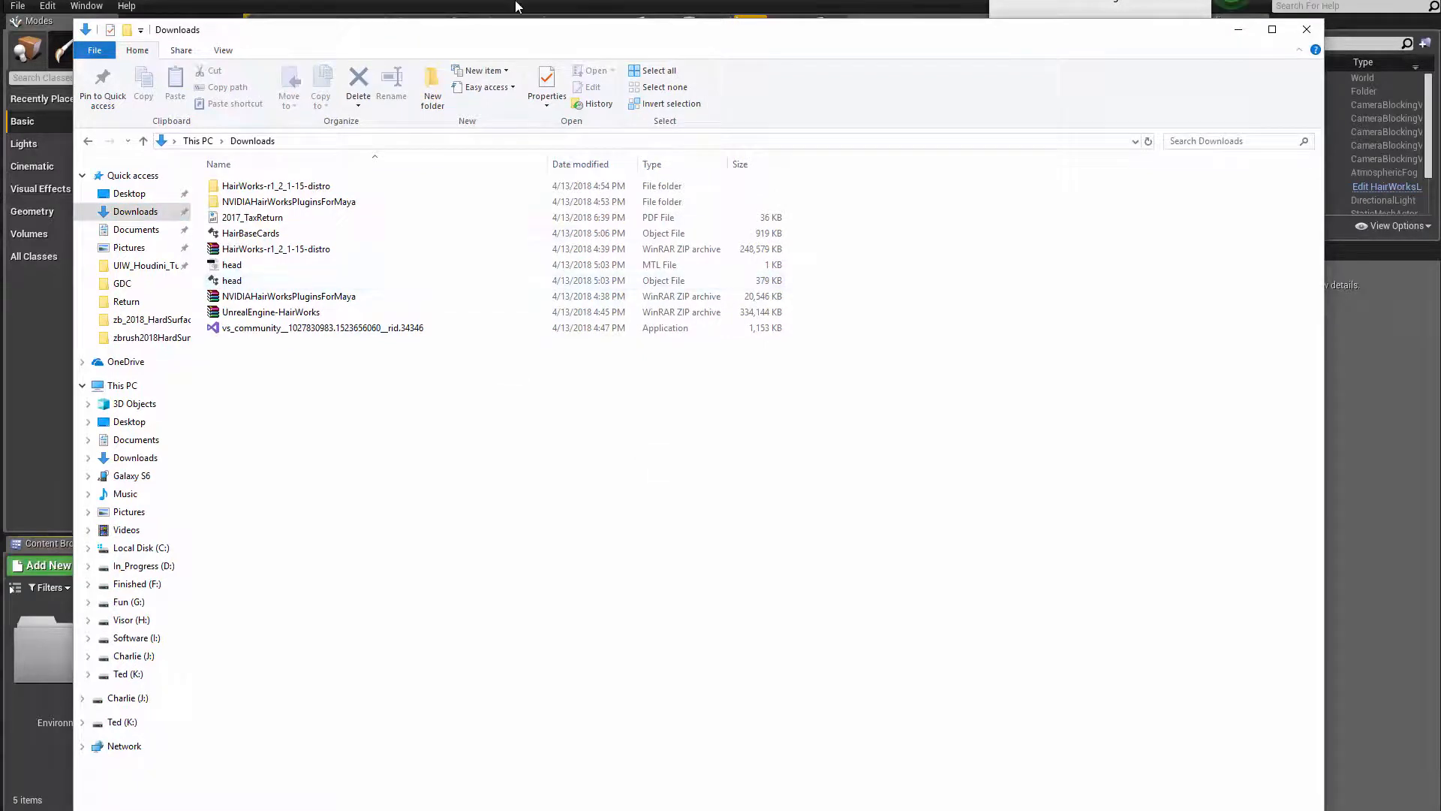
{"action": "left_click_drag", "start_coordinate": [502, 46], "coordinate": [674, 56]}
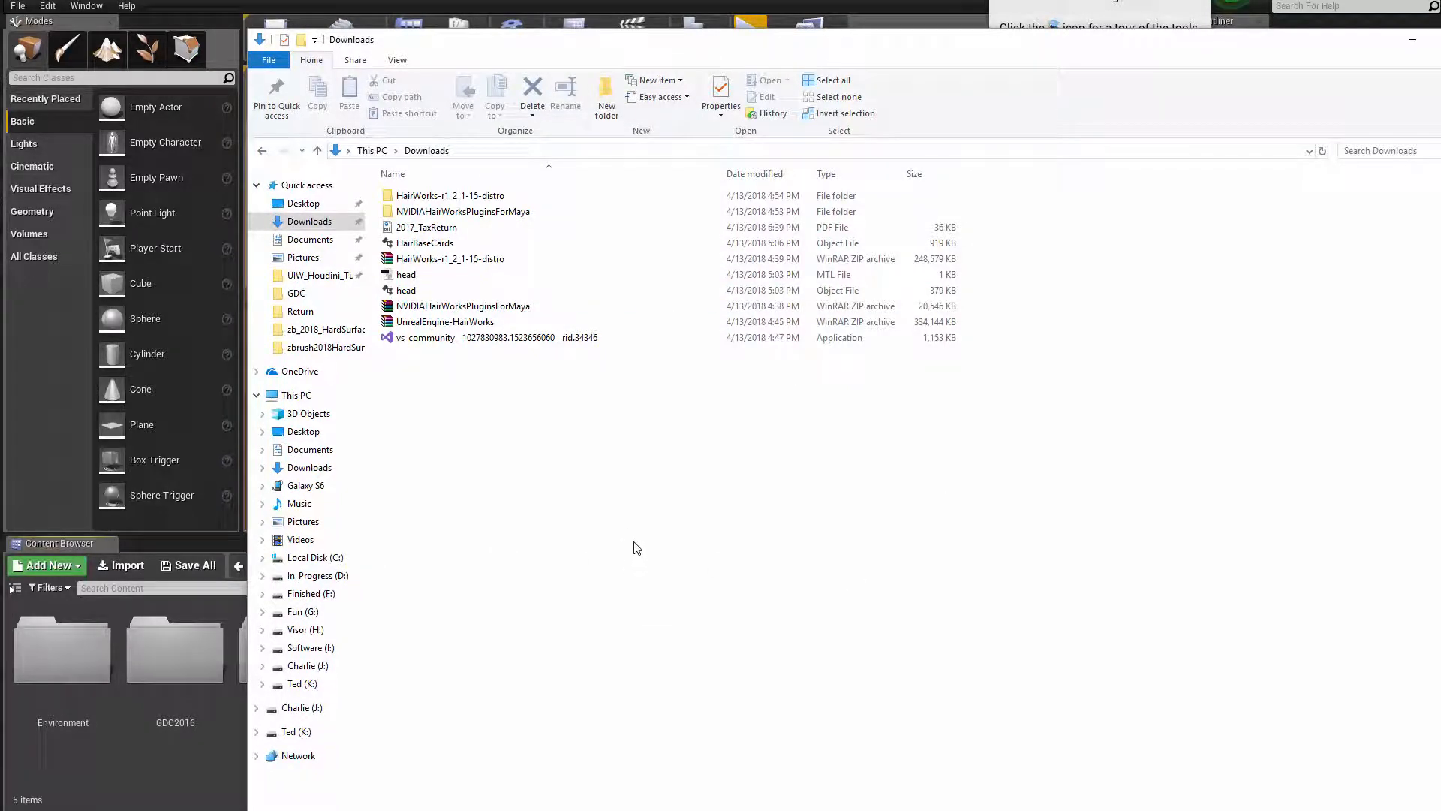
{"action": "left_click", "coordinate": [307, 709]}
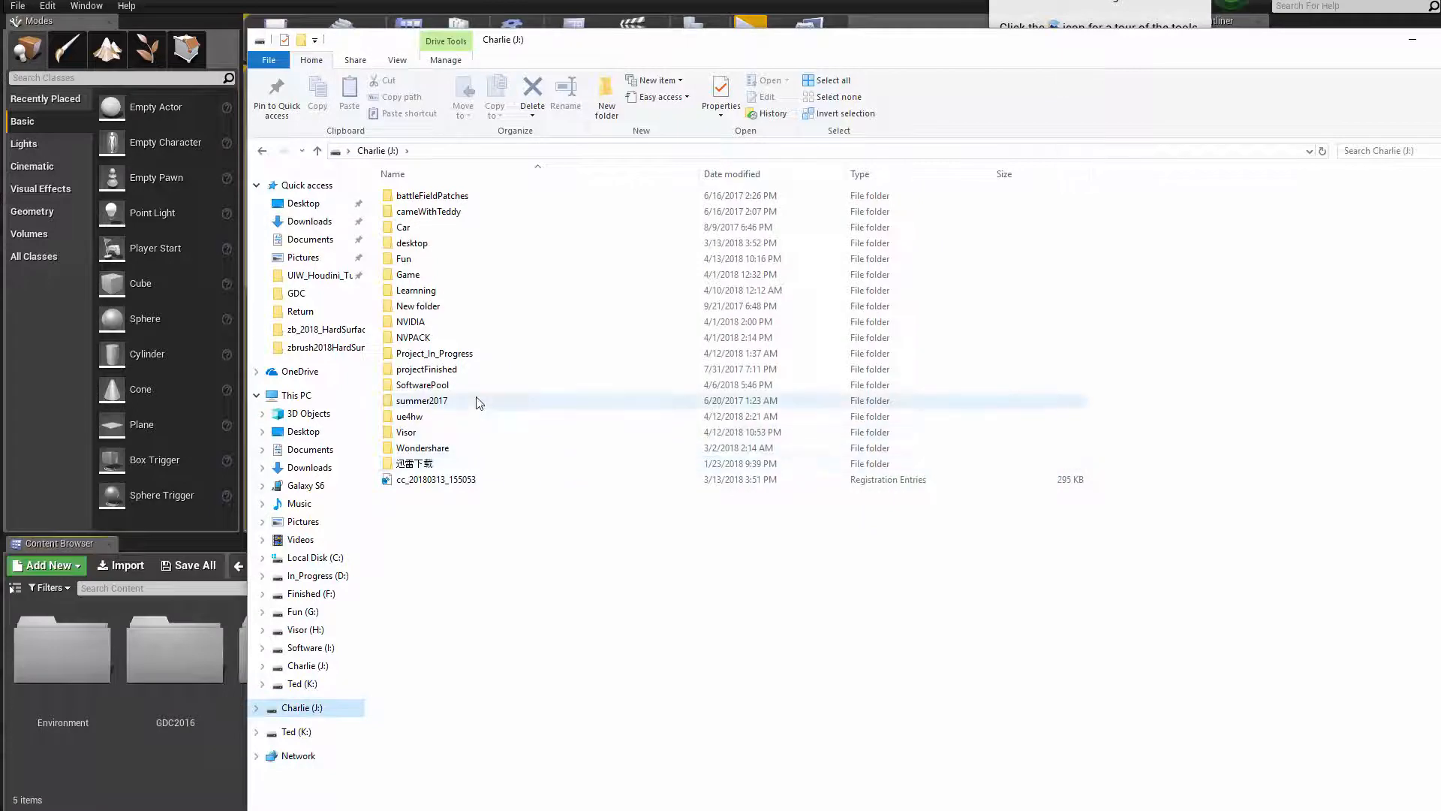
{"action": "double_click", "coordinate": [479, 357]}
{"action": "scroll", "coordinate": [461, 553], "scroll_direction": "down", "scroll_amount": 9}
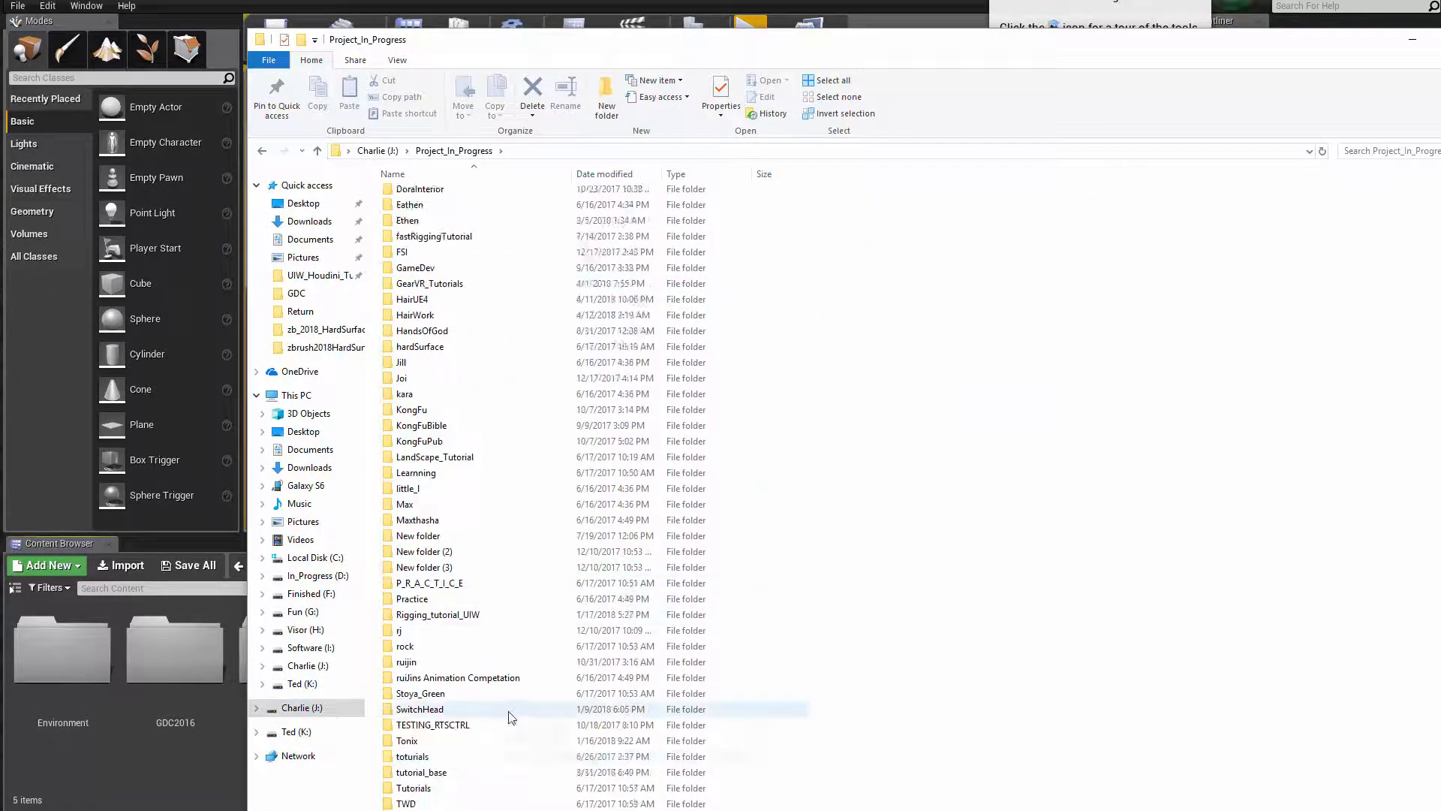
{"action": "double_click", "coordinate": [443, 710]}
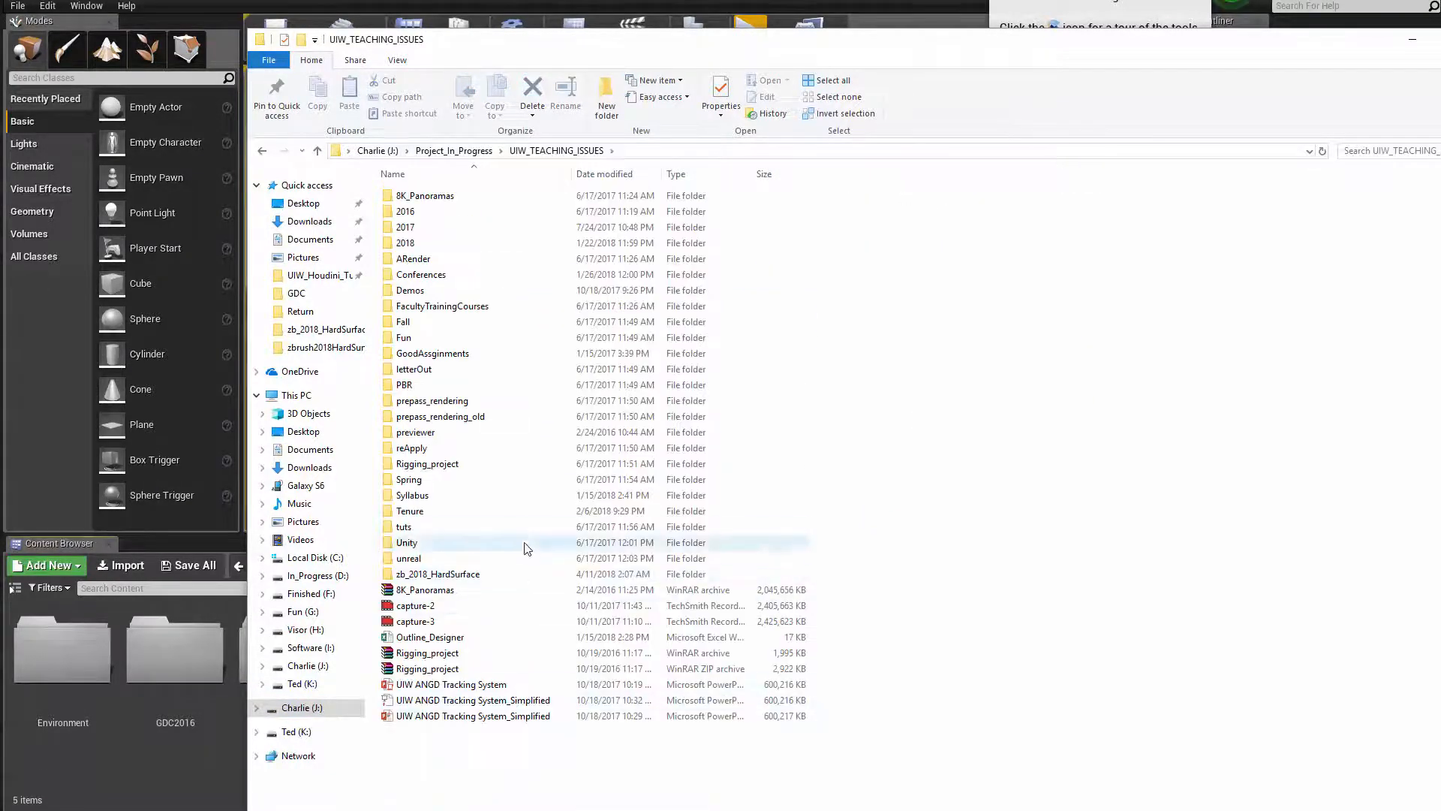
{"action": "double_click", "coordinate": [482, 245]}
{"action": "double_click", "coordinate": [487, 197]}
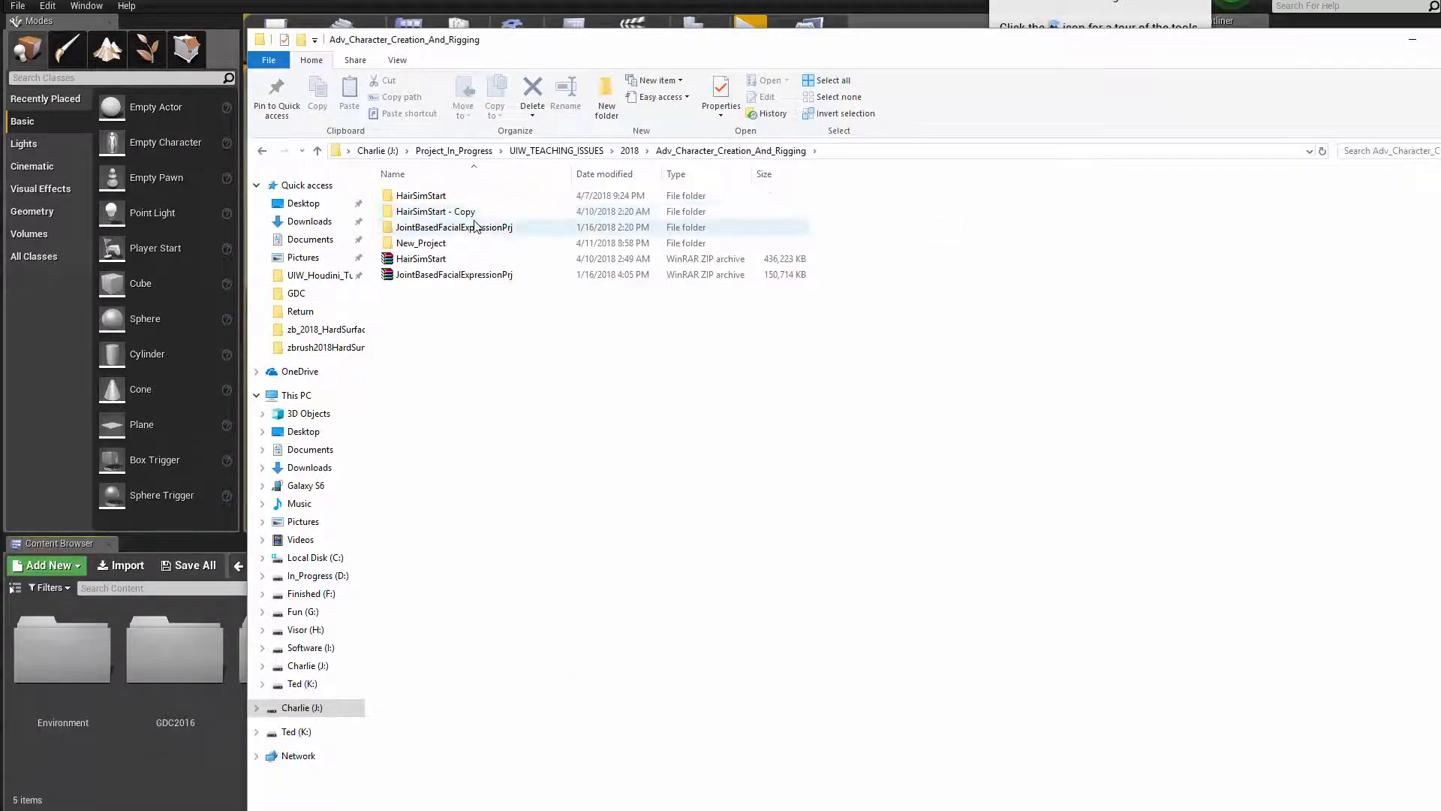
{"action": "double_click", "coordinate": [450, 242]}
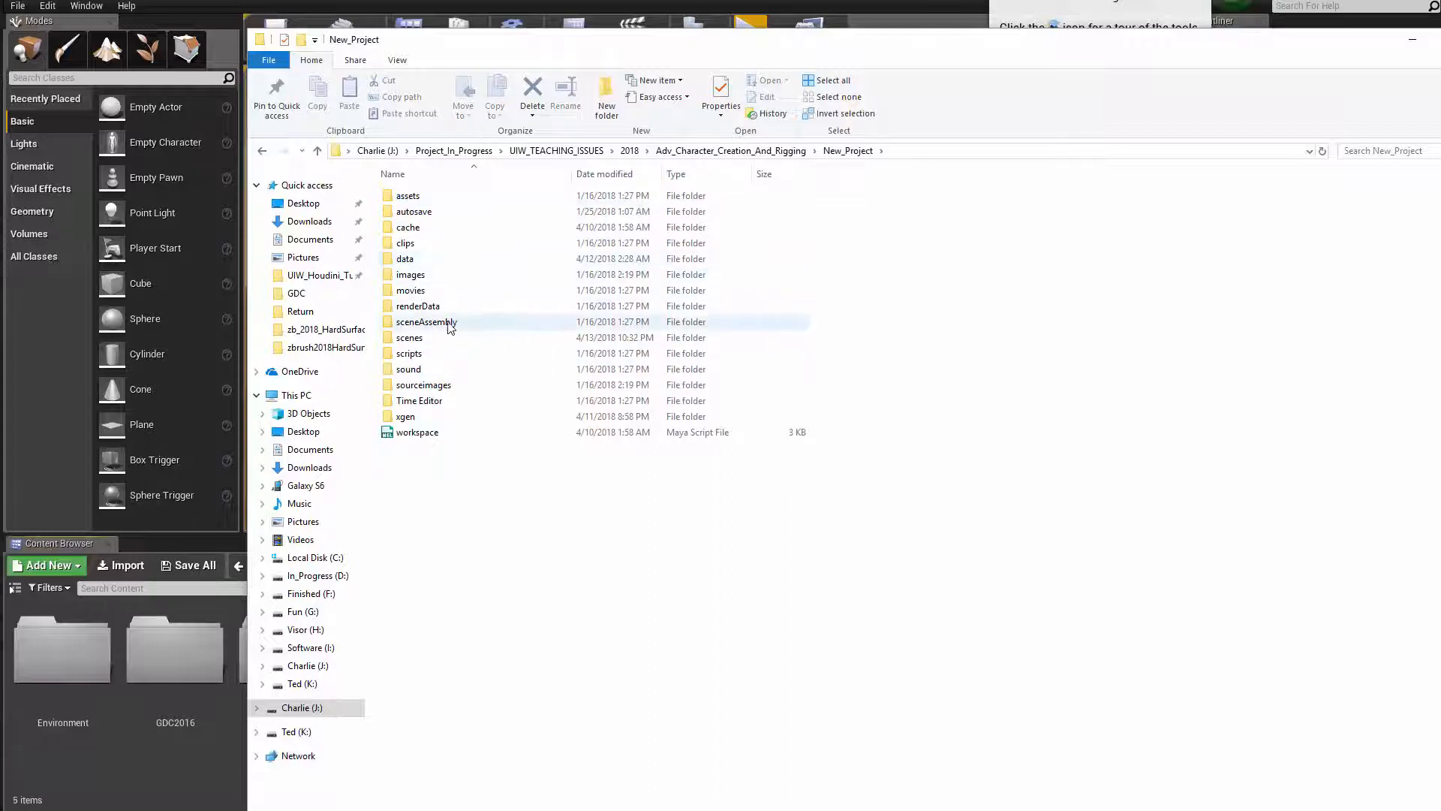
{"action": "double_click", "coordinate": [409, 338]}
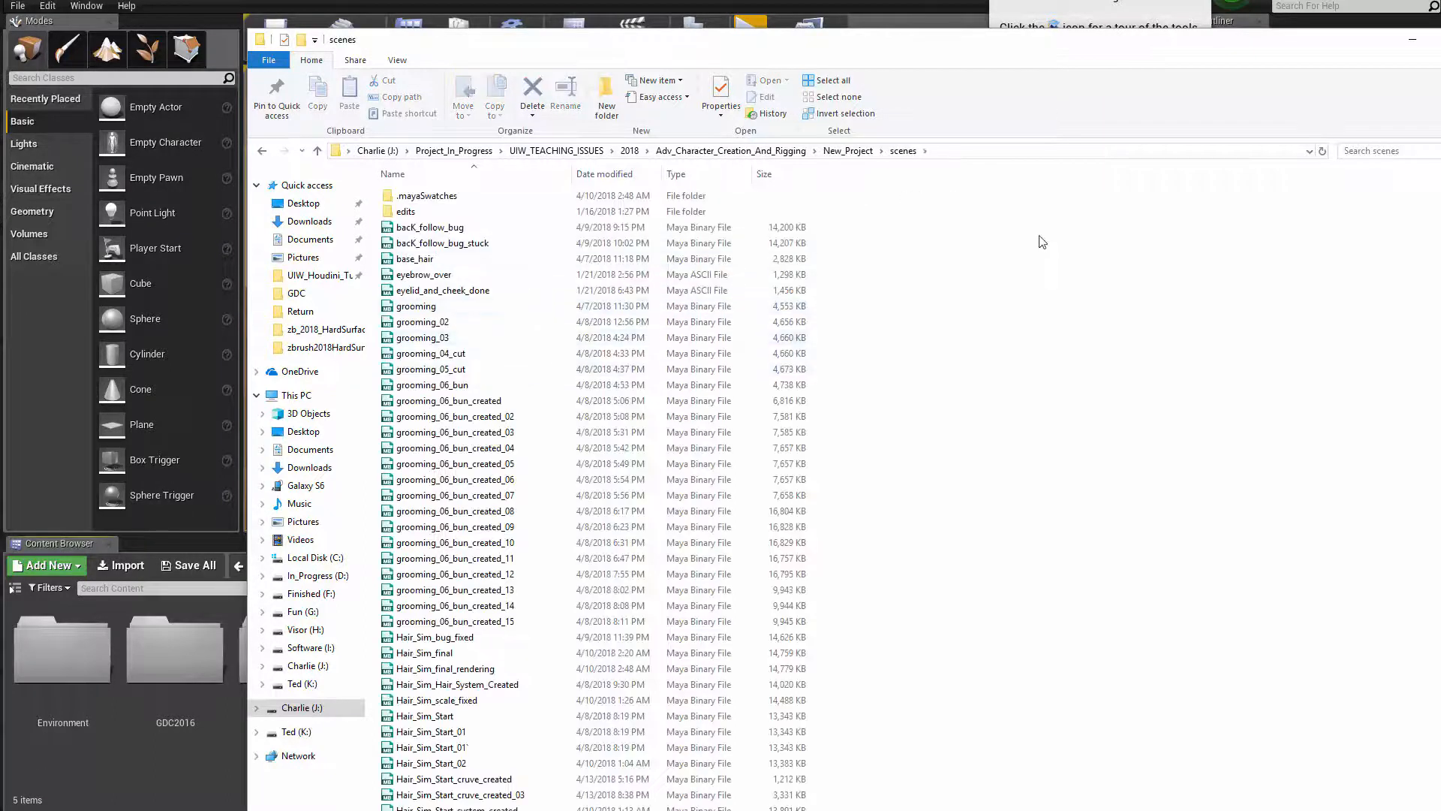
Import hairFBX from the scenes folder into the Content folder as a skeletal mesh, with Import Animations enabled
{"action": "scroll", "coordinate": [922, 380], "scroll_direction": "down", "scroll_amount": 6}
{"action": "left_click", "coordinate": [431, 630]}
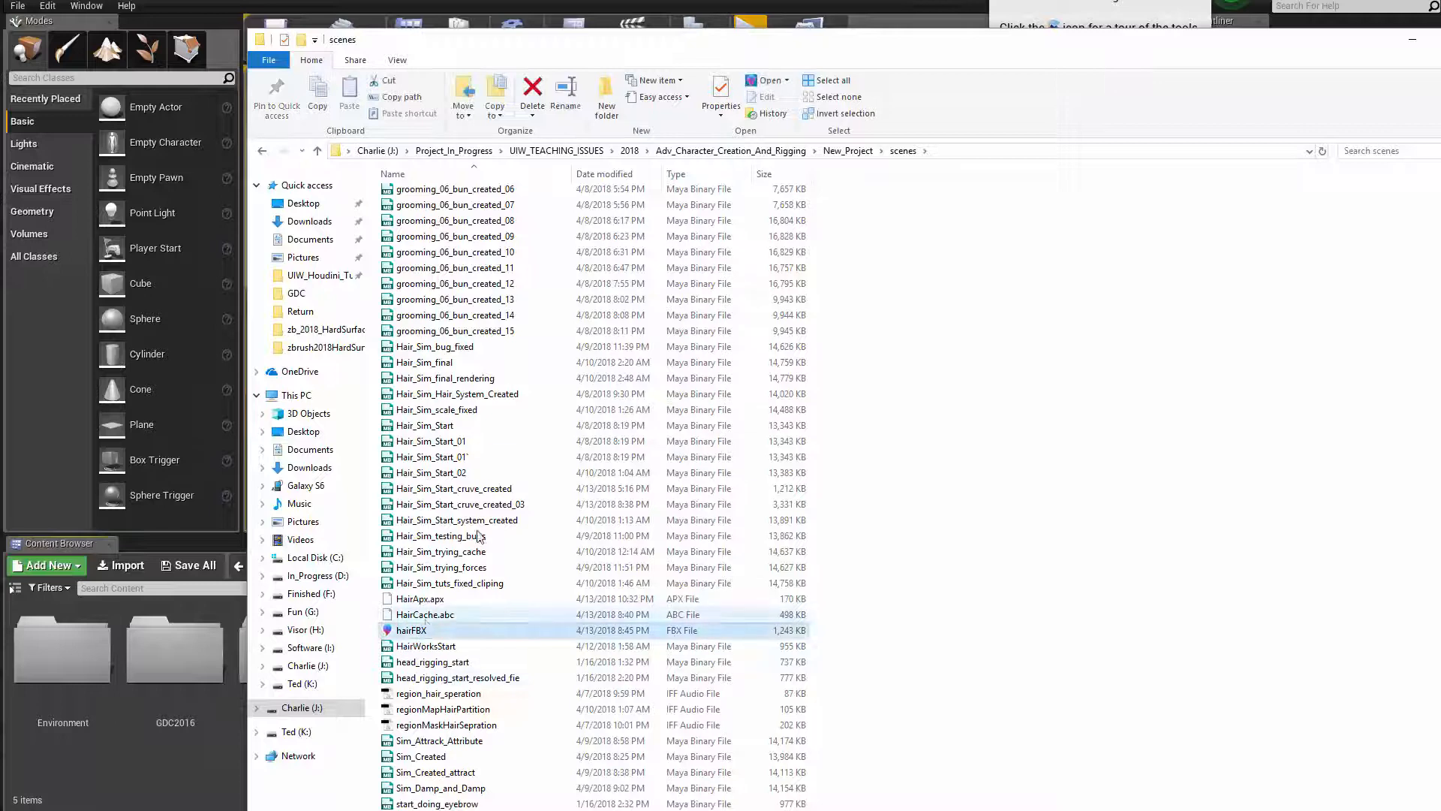
{"action": "left_click_drag", "start_coordinate": [907, 36], "coordinate": [1440, 0]}
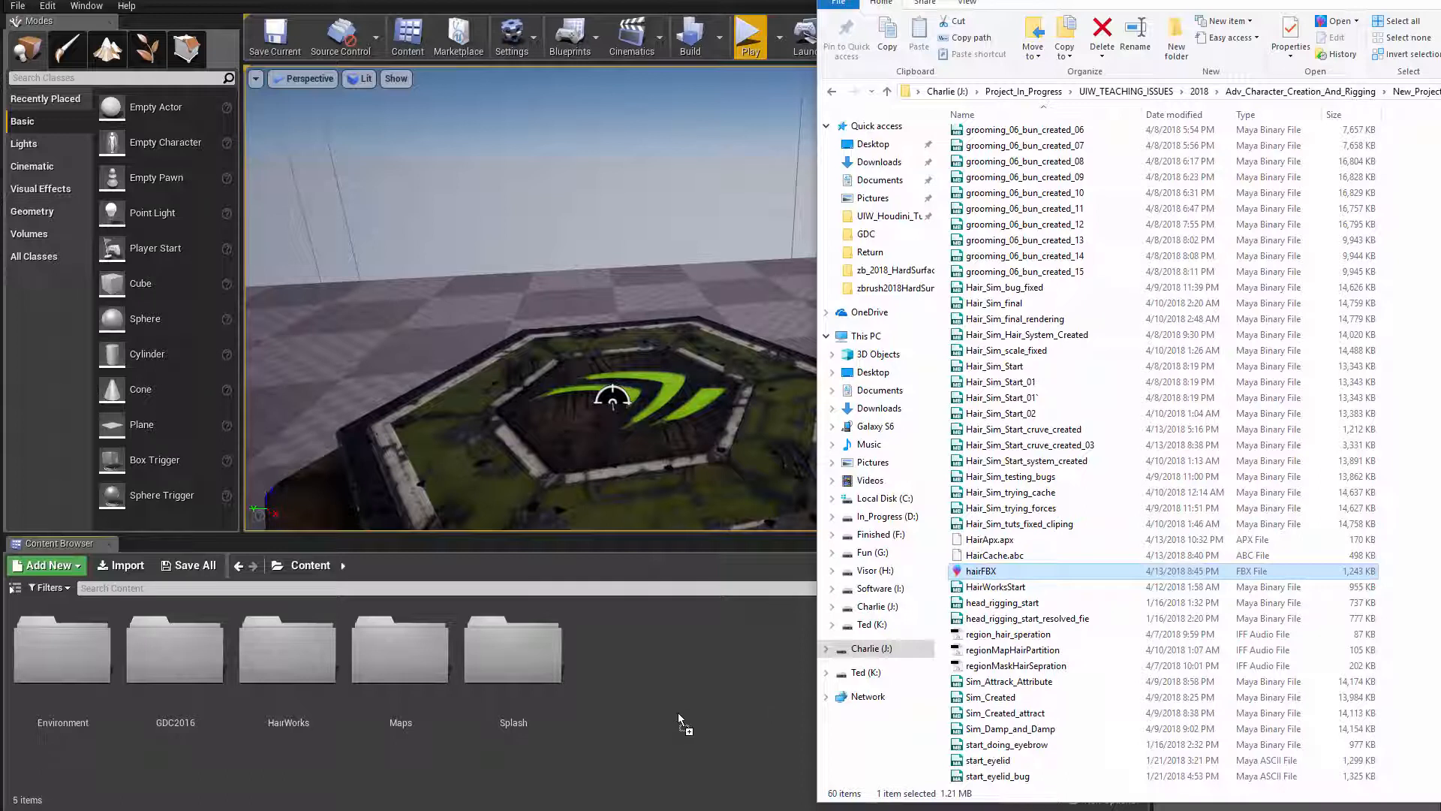
{"action": "left_click_drag", "start_coordinate": [678, 711], "coordinate": [677, 711]}
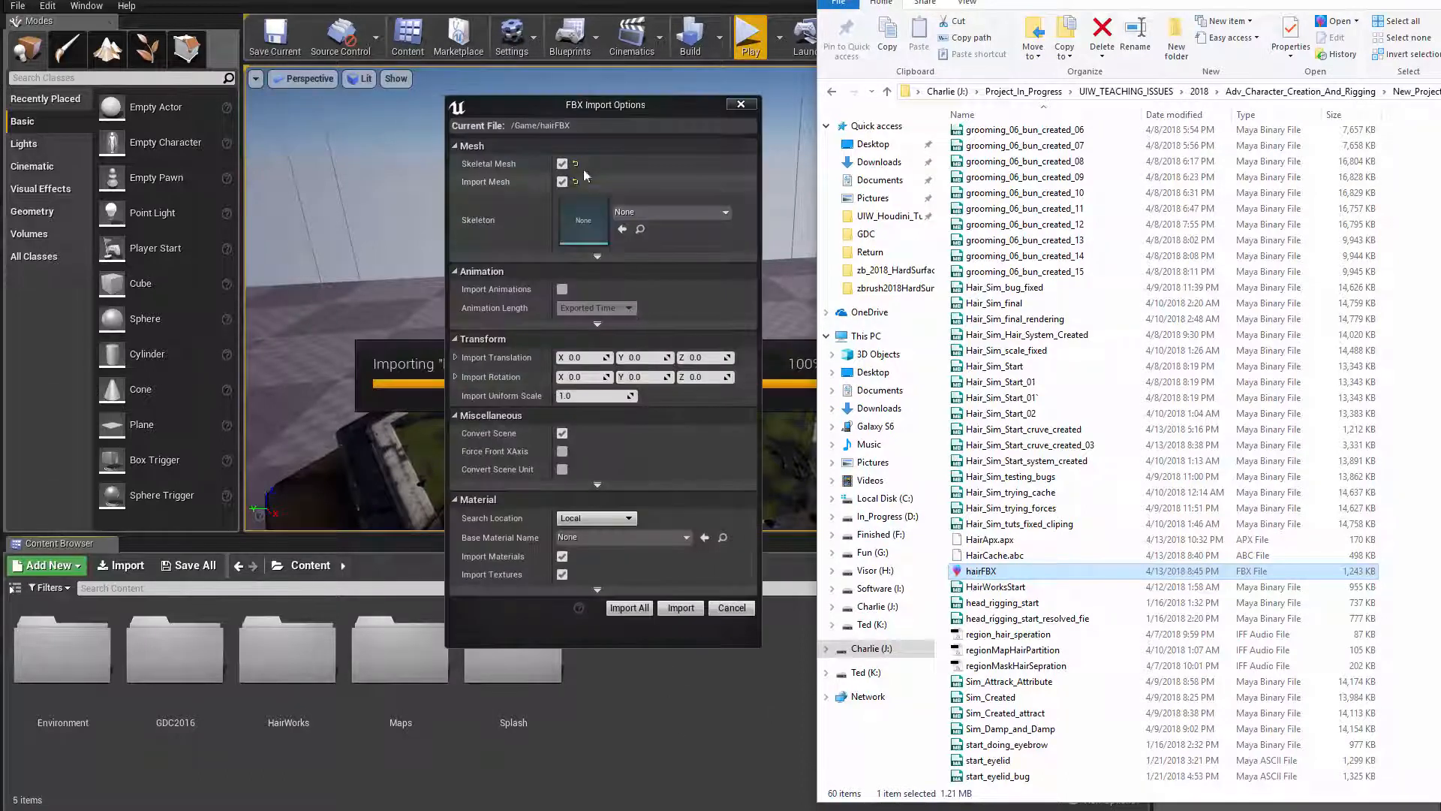
{"action": "left_click", "coordinate": [563, 290]}
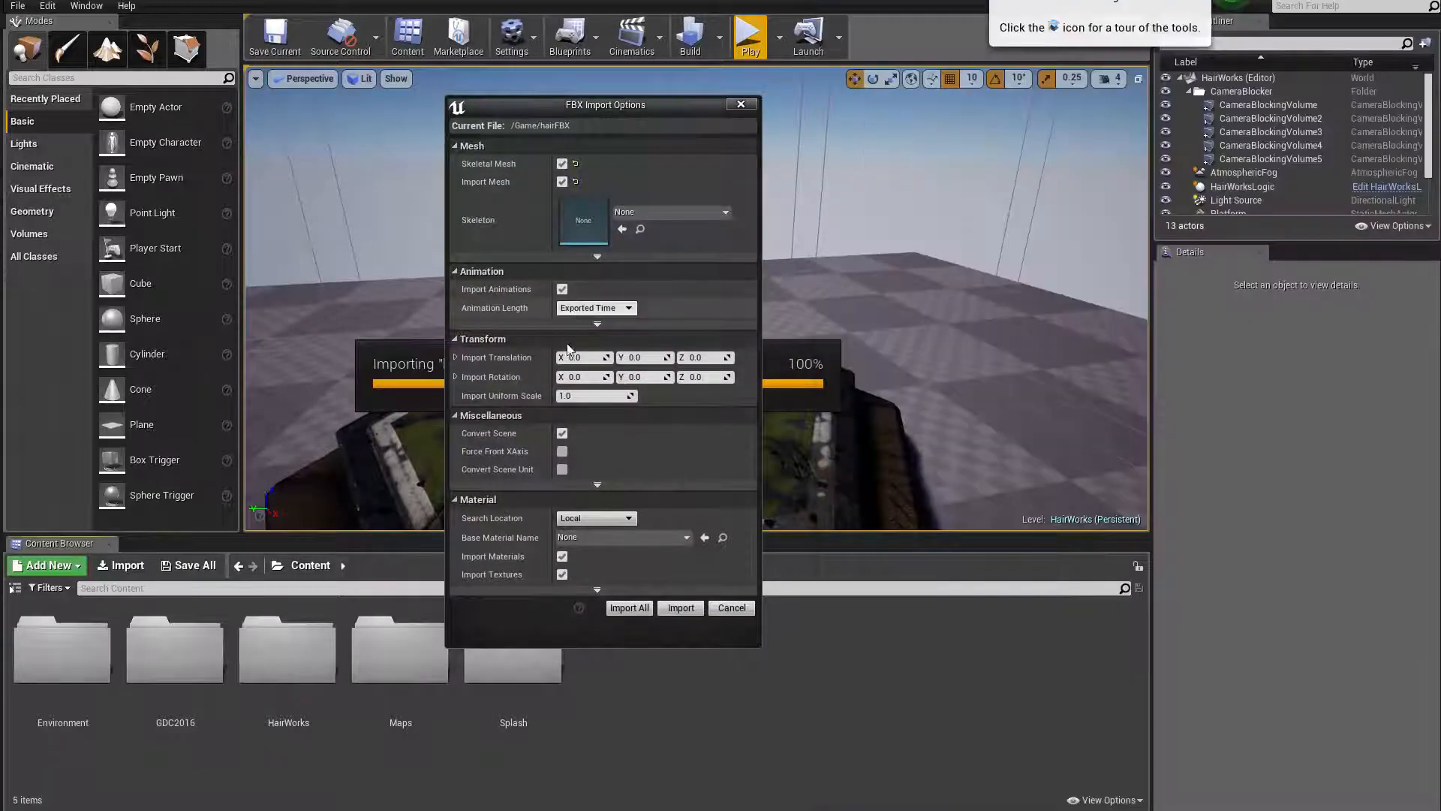
{"action": "left_click", "coordinate": [628, 608]}
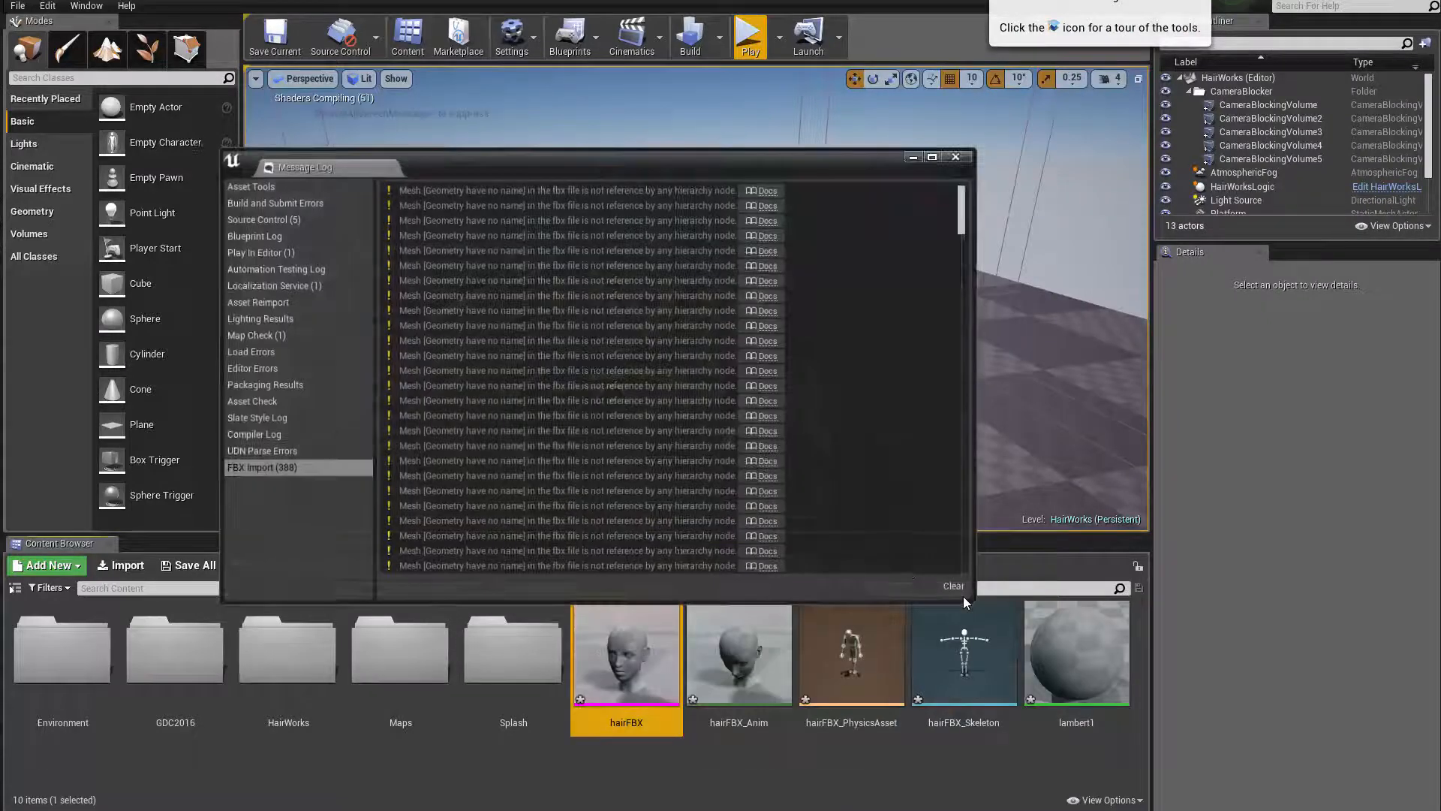
Close the message log and save all the newly imported hairFBX assets and the lambert1 material
{"action": "left_click", "coordinate": [956, 157]}
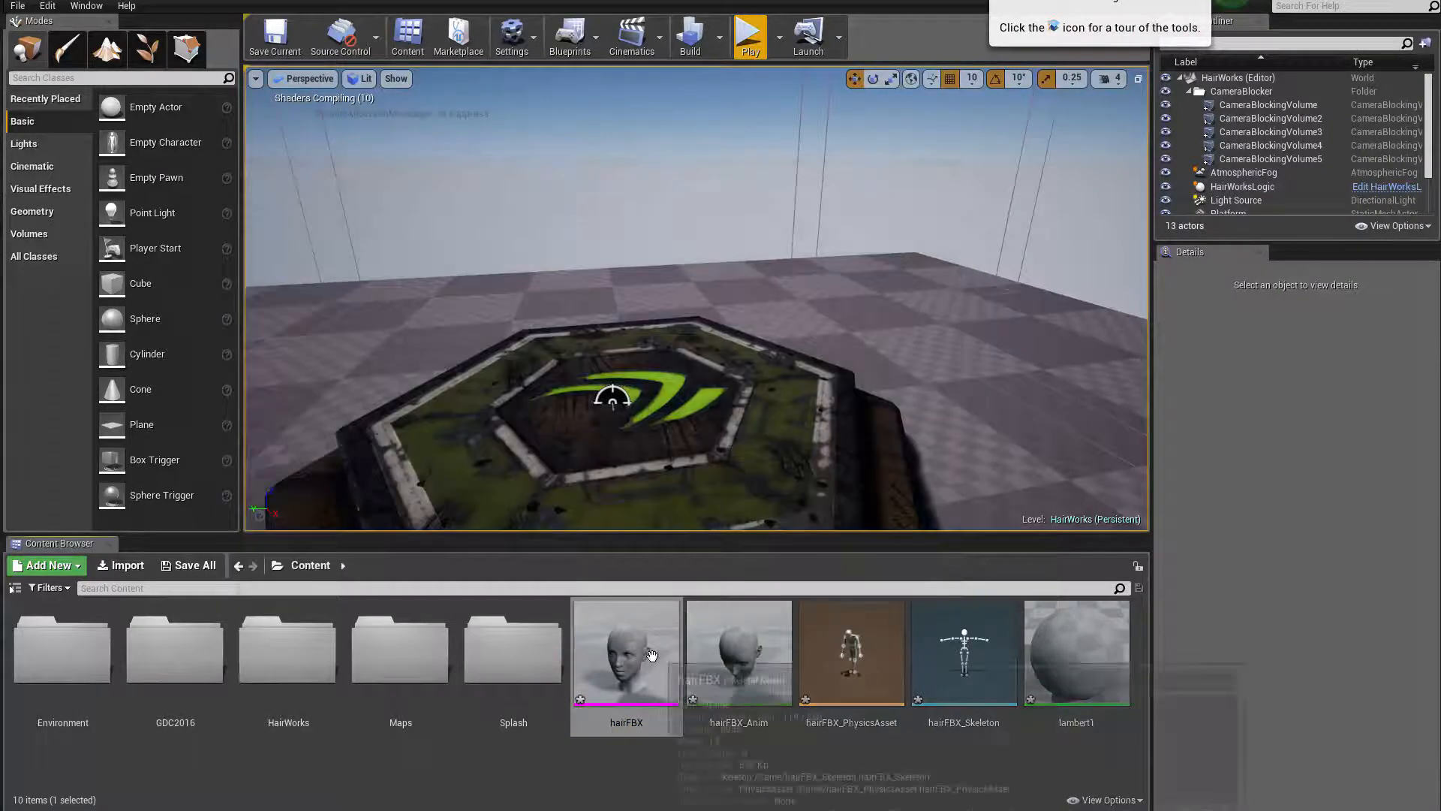
{"action": "left_click", "coordinate": [1117, 670], "text": "shift"}
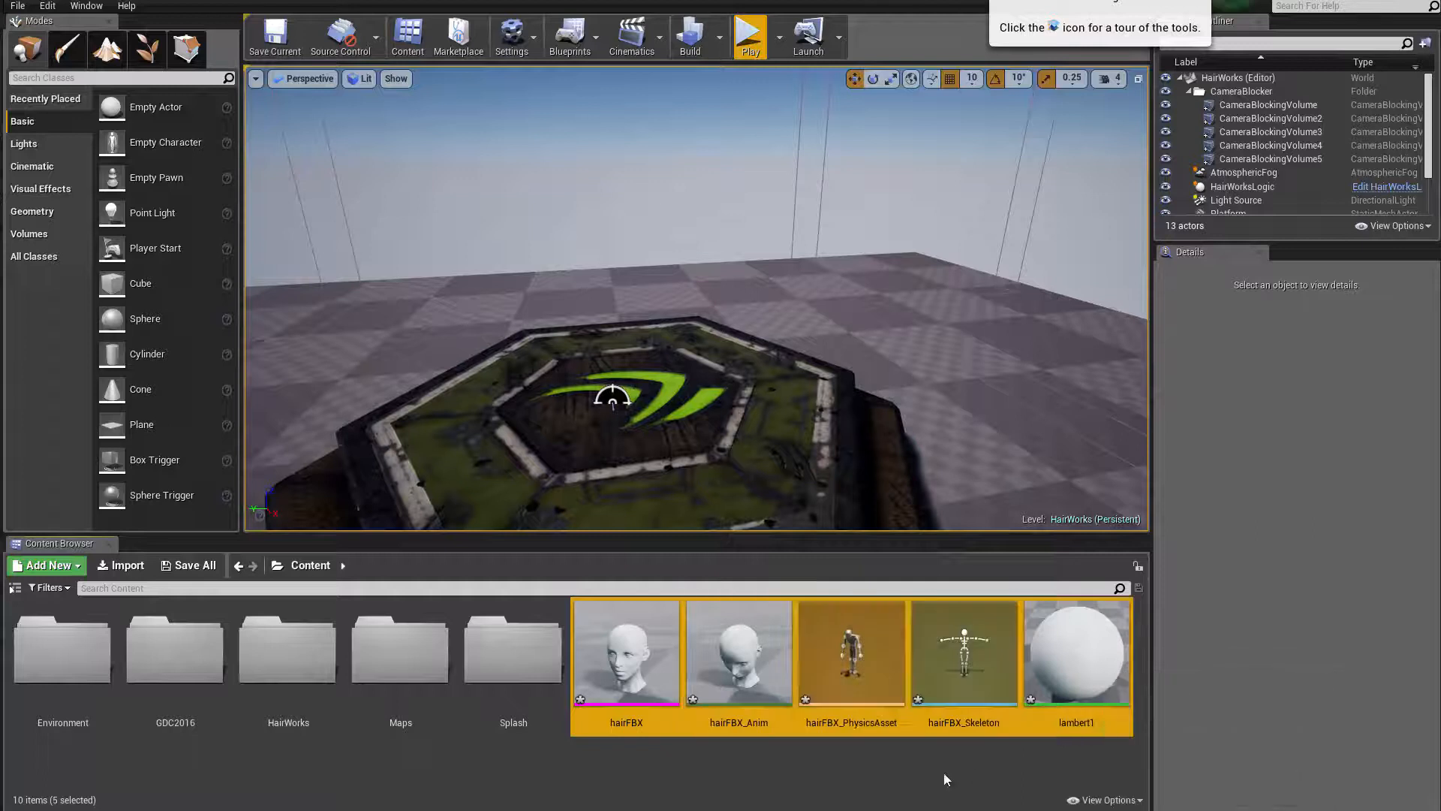
{"action": "left_click", "coordinate": [823, 778]}
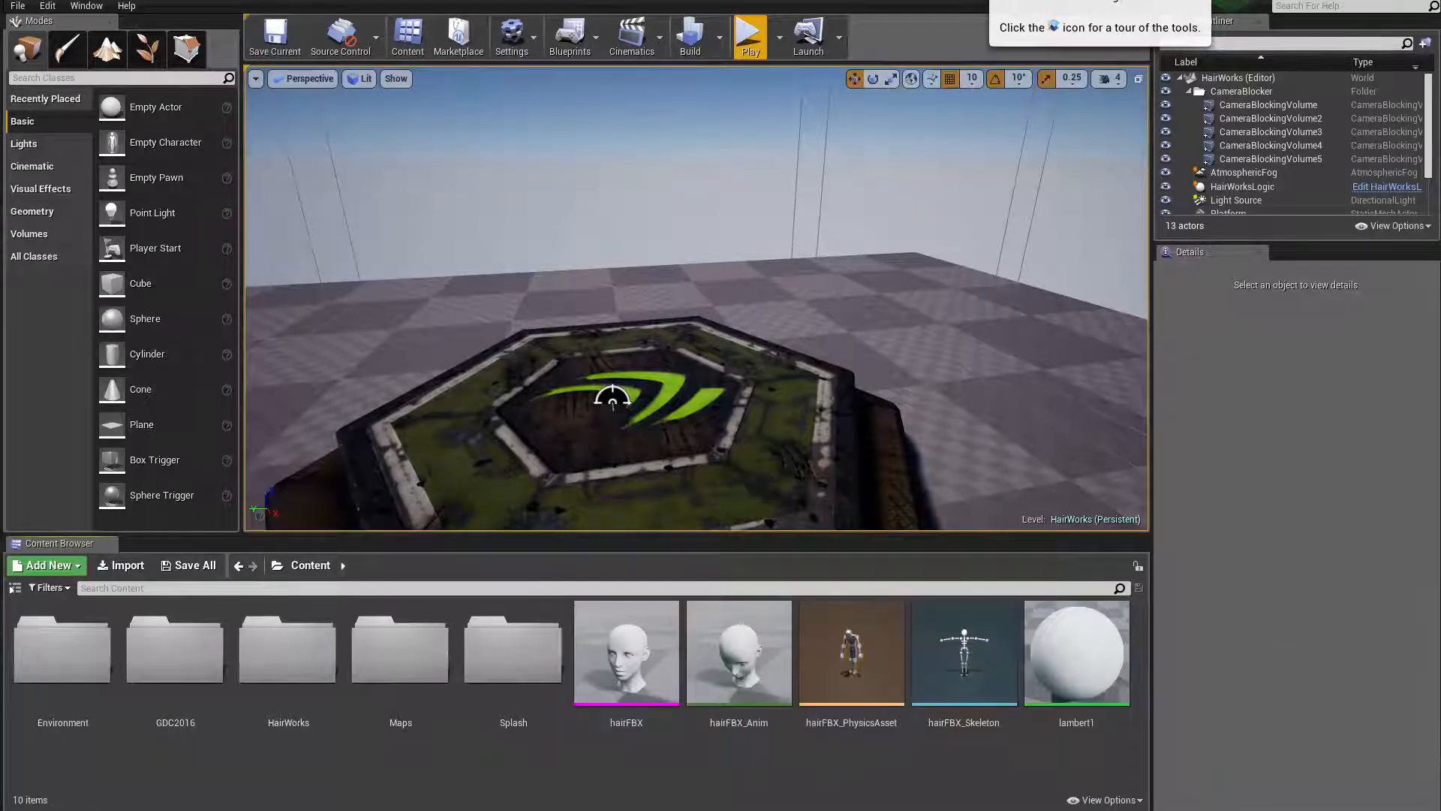
Import HairApx.apx from the scenes folder into the Content folder as a HairWorks asset
{"action": "key", "text": "alt+Tab"}
{"action": "left_click", "coordinate": [1010, 541]}
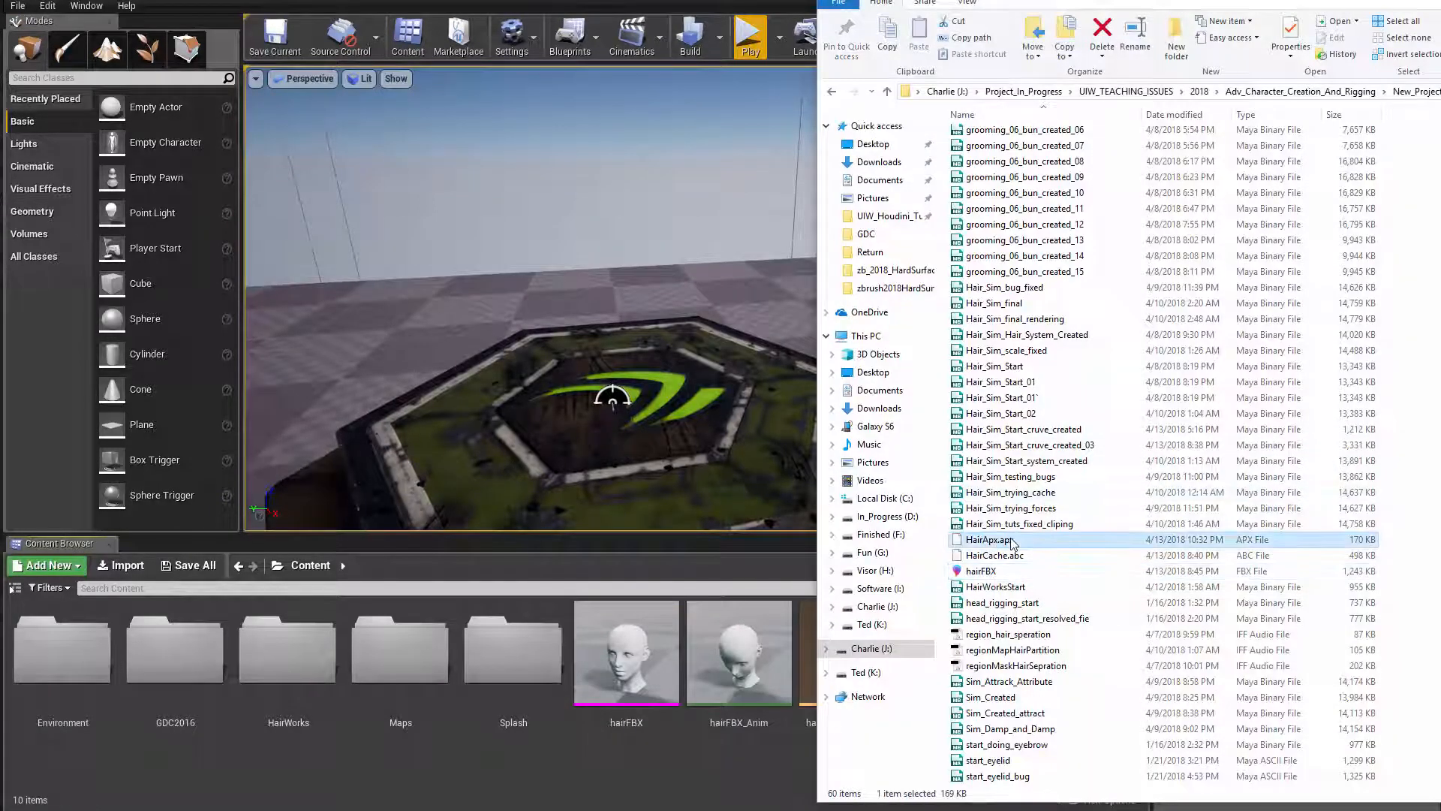
{"action": "left_click_drag", "start_coordinate": [684, 762], "coordinate": [722, 772]}
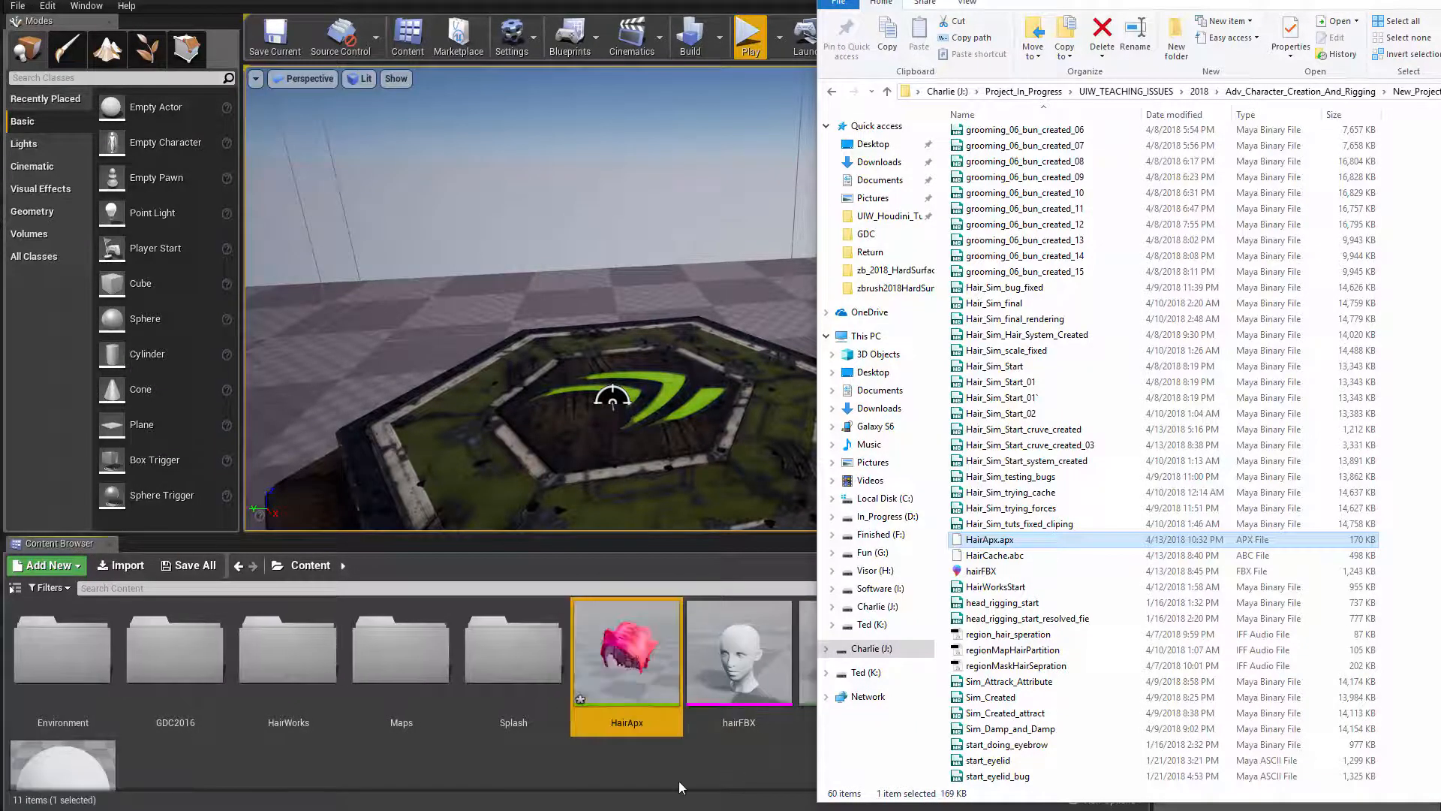
{"action": "left_click", "coordinate": [638, 675]}
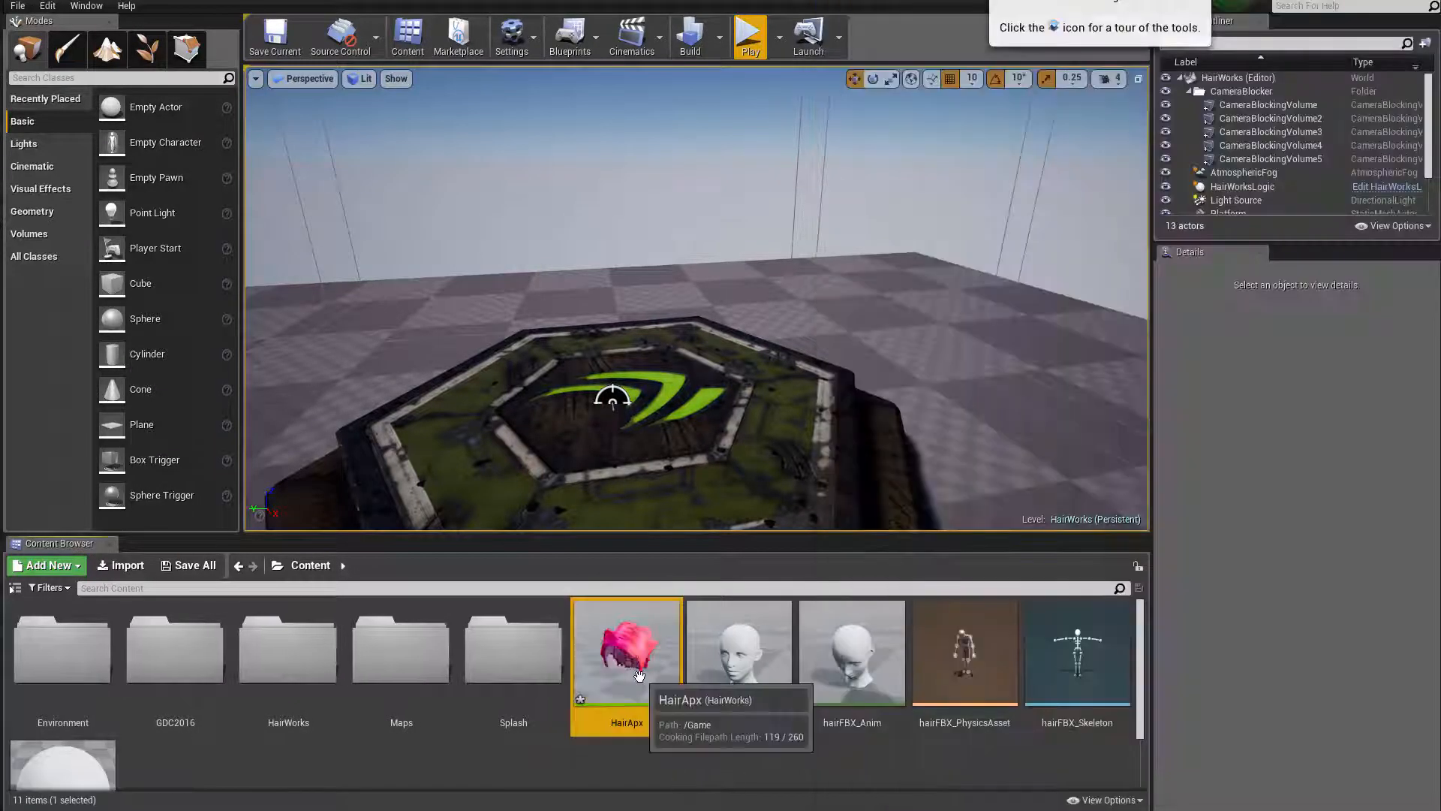
{"action": "left_click", "coordinate": [724, 766]}
Create a Blueprint Class with Actor as its parent in the Content folder, keep its default name, and open it
{"action": "right_click", "coordinate": [616, 756]}
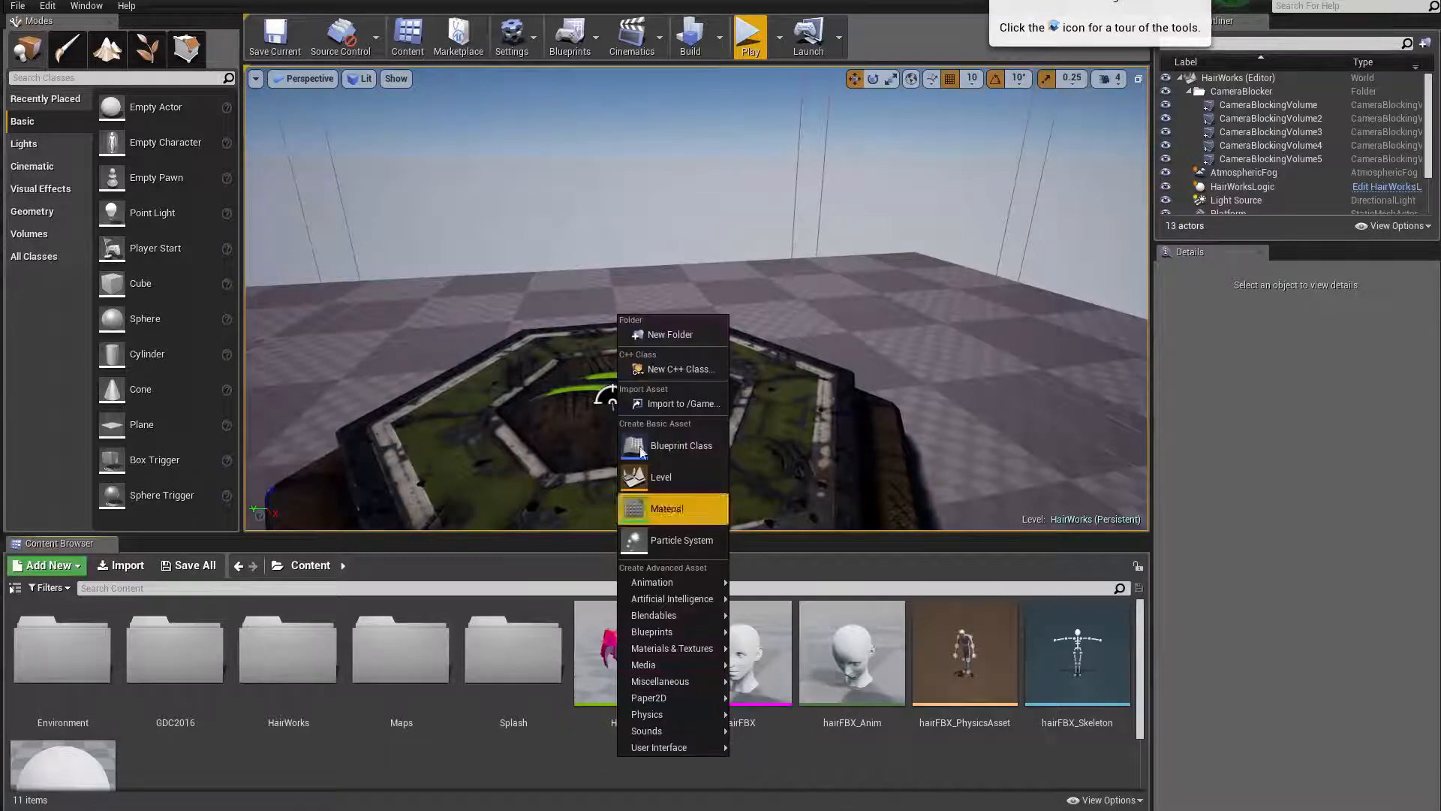
{"action": "left_click", "coordinate": [674, 444]}
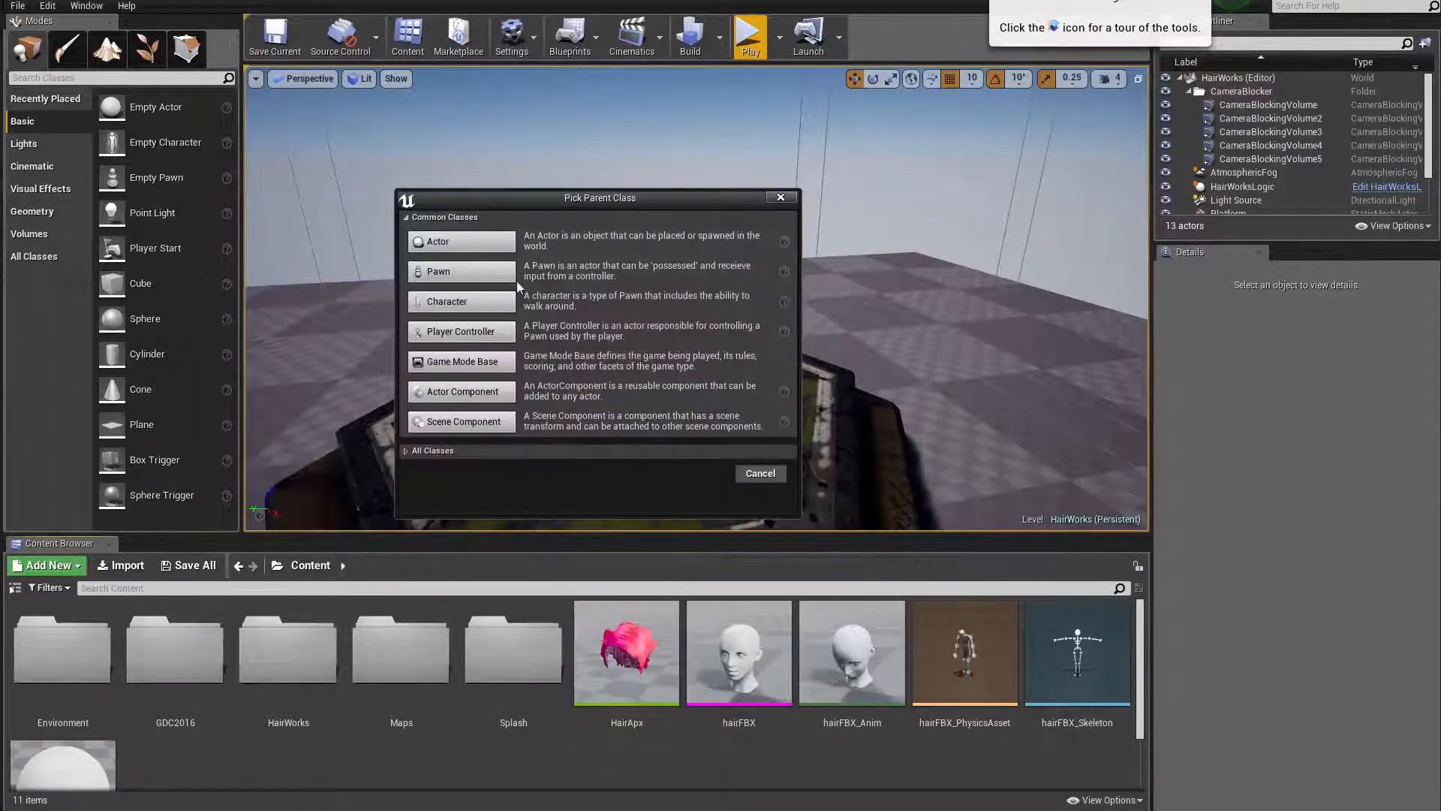
{"action": "left_click", "coordinate": [469, 239]}
{"action": "key", "text": "Escape"}
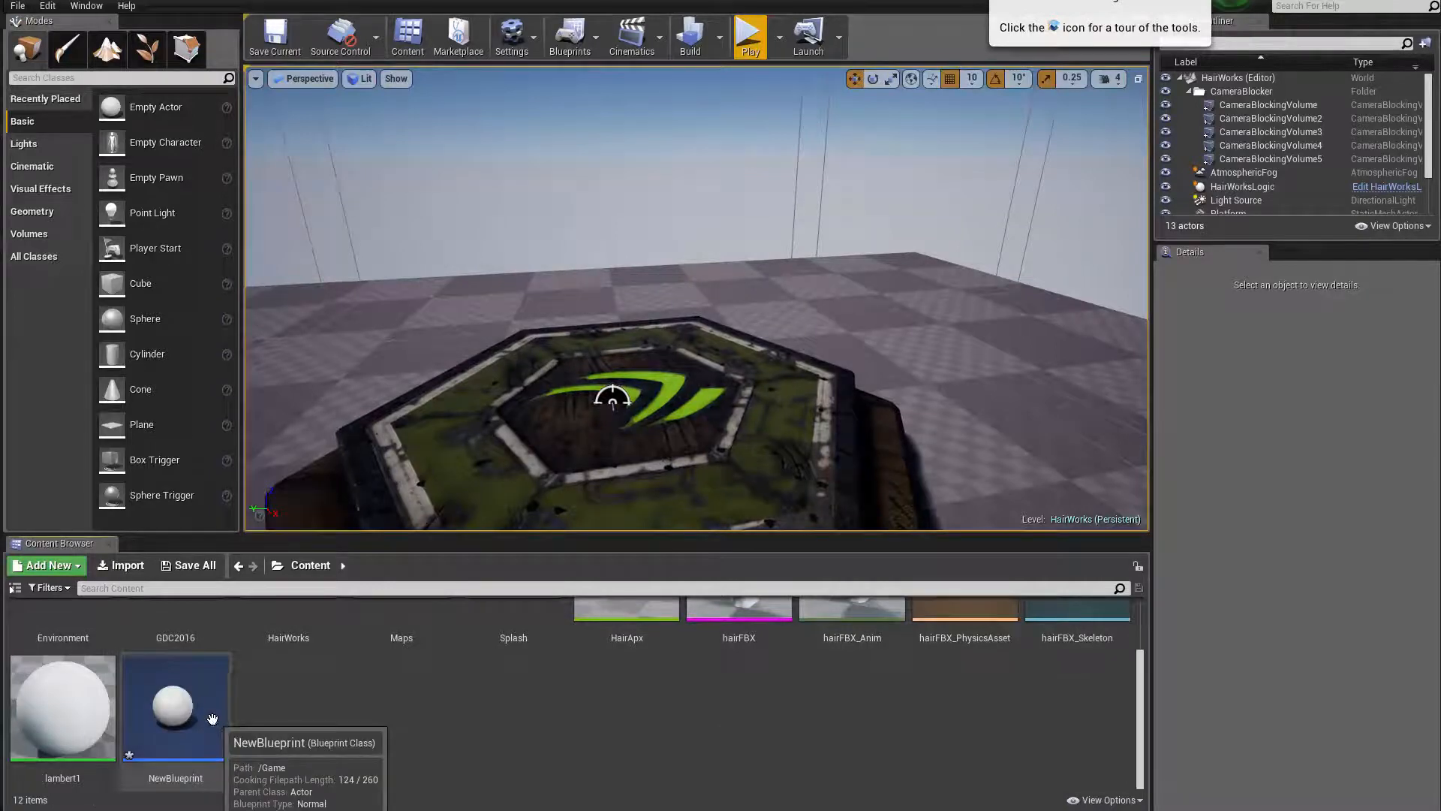
{"action": "double_click", "coordinate": [175, 706]}
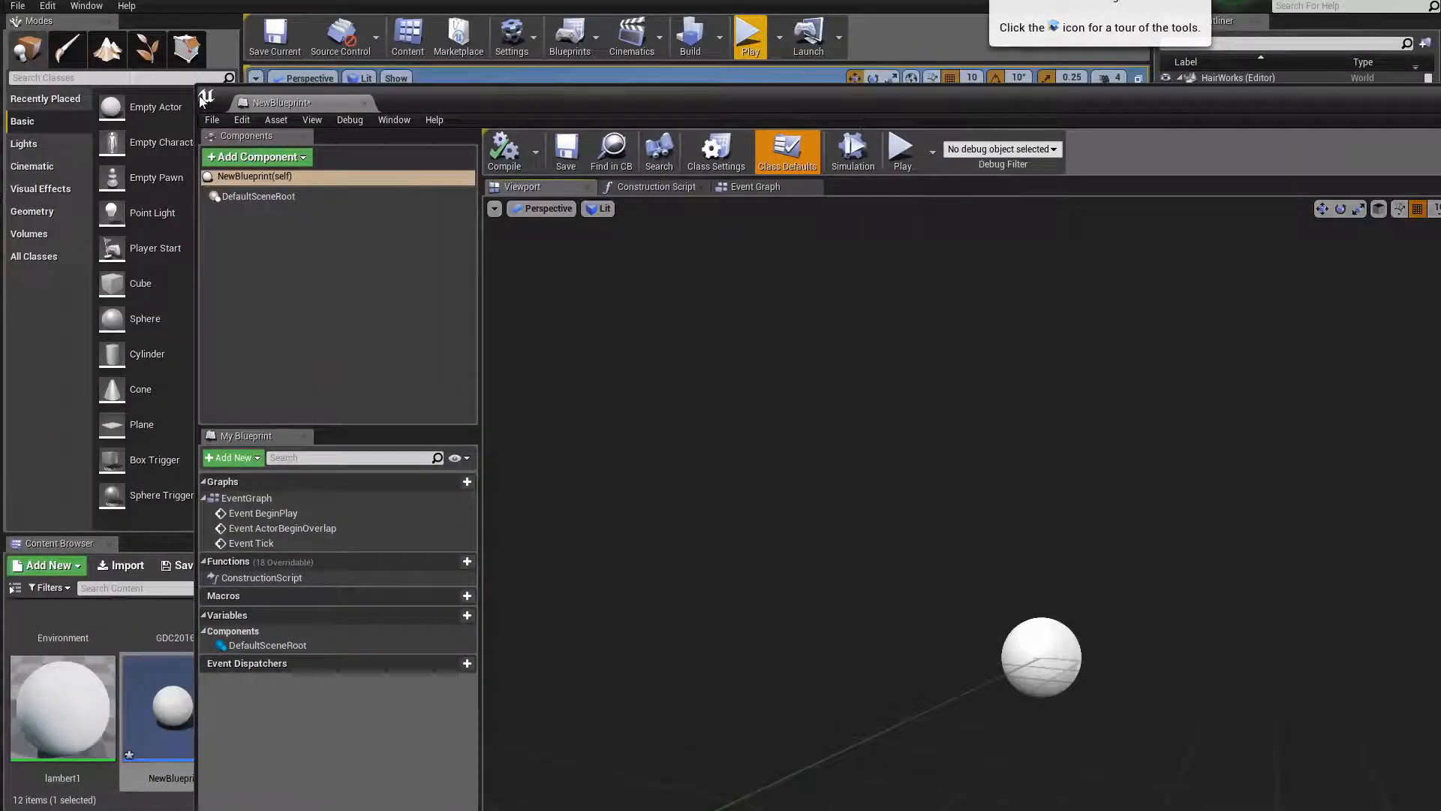
Shrink and reposition the Blueprint editor window above the Content Browser, and add the hairFBX skeletal mesh as a component
{"action": "left_click", "coordinate": [200, 82]}
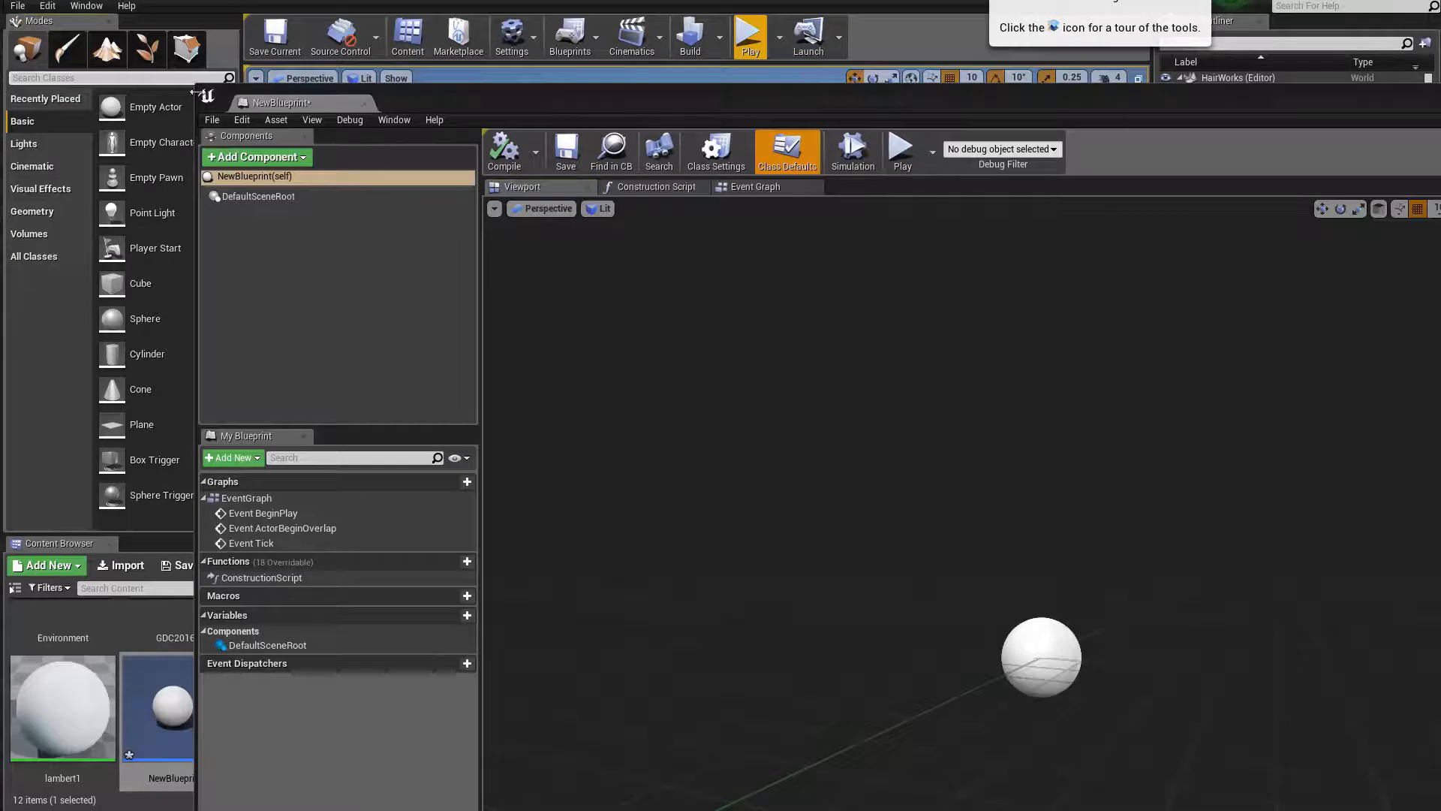
{"action": "left_click_drag", "start_coordinate": [196, 87], "coordinate": [764, 695]}
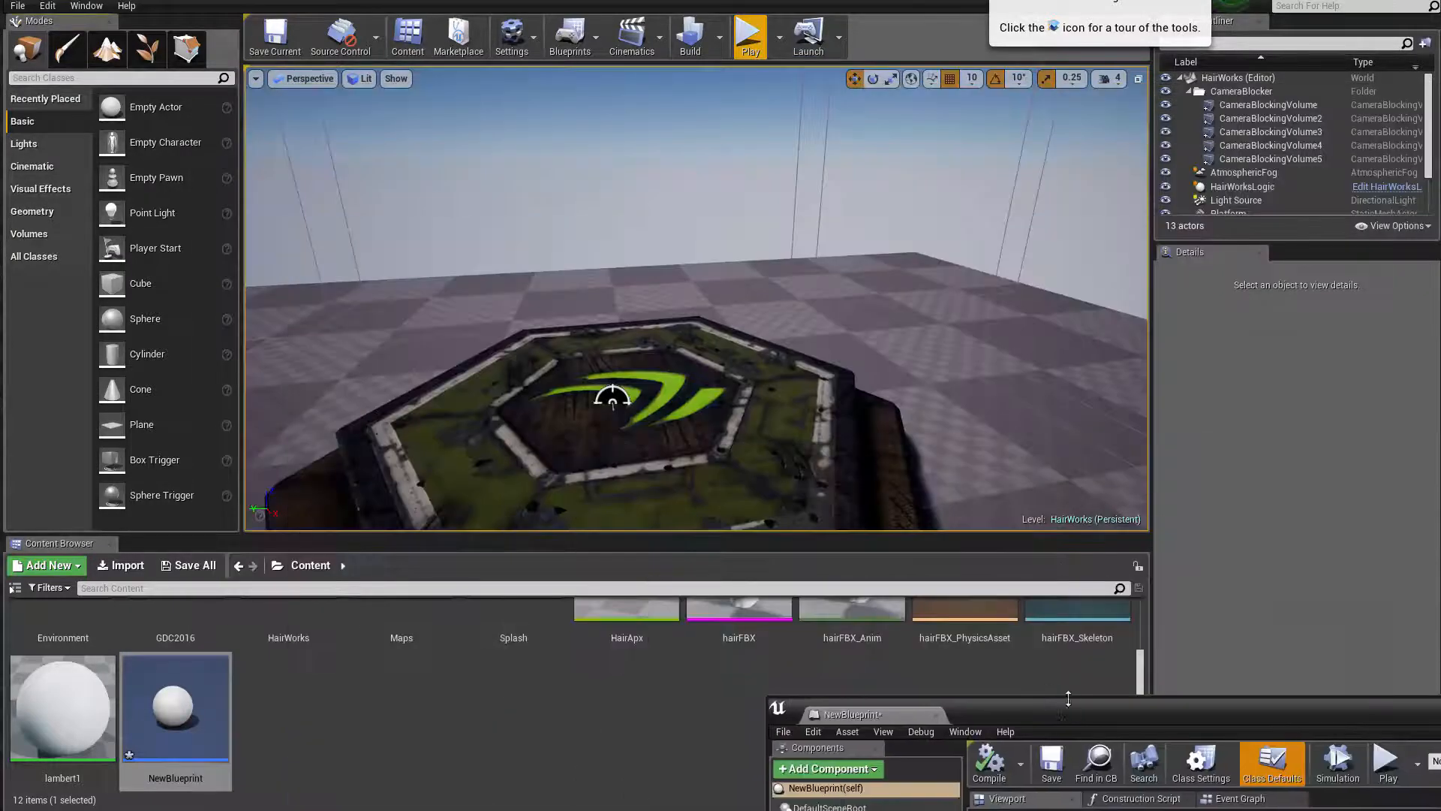
{"action": "left_click_drag", "start_coordinate": [1063, 701], "coordinate": [1039, 198]}
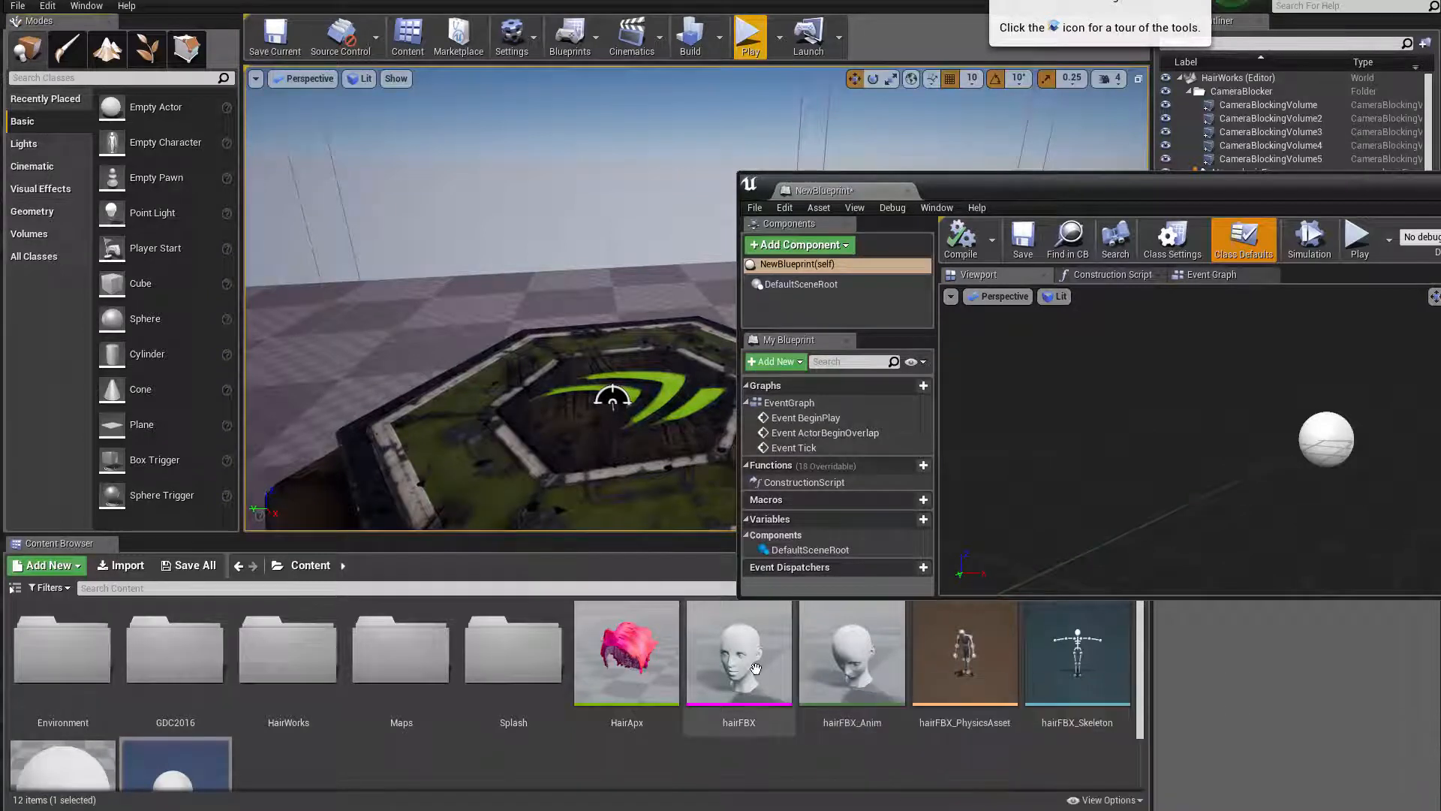
{"action": "mouse_move", "coordinate": [752, 666]}
{"action": "left_click_drag", "start_coordinate": [752, 667], "coordinate": [820, 291]}
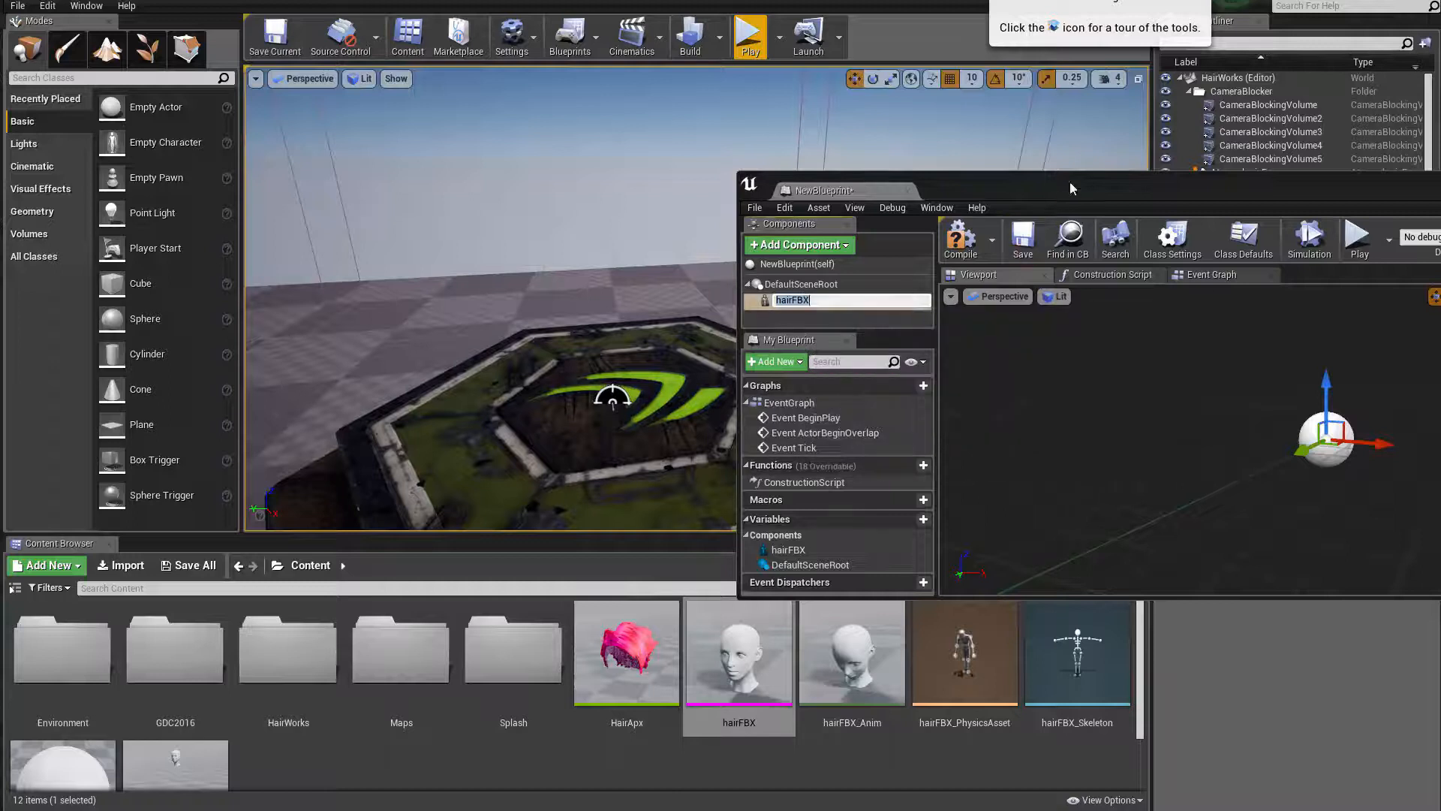
Add HairApx as a child component of hairFBX, then compile and save the blueprint
{"action": "left_click_drag", "start_coordinate": [976, 190], "coordinate": [703, 136]}
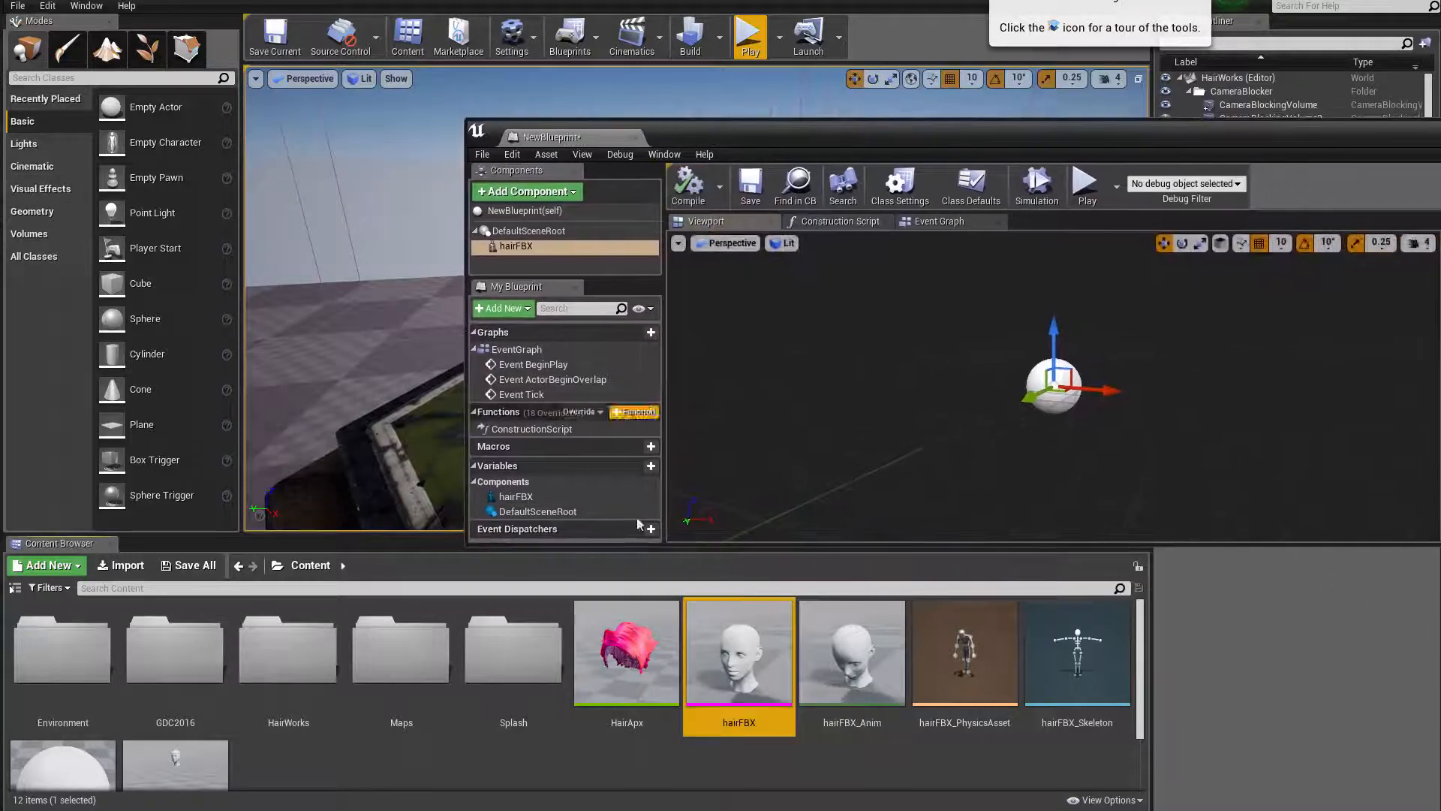
{"action": "left_click_drag", "start_coordinate": [608, 676], "coordinate": [529, 250]}
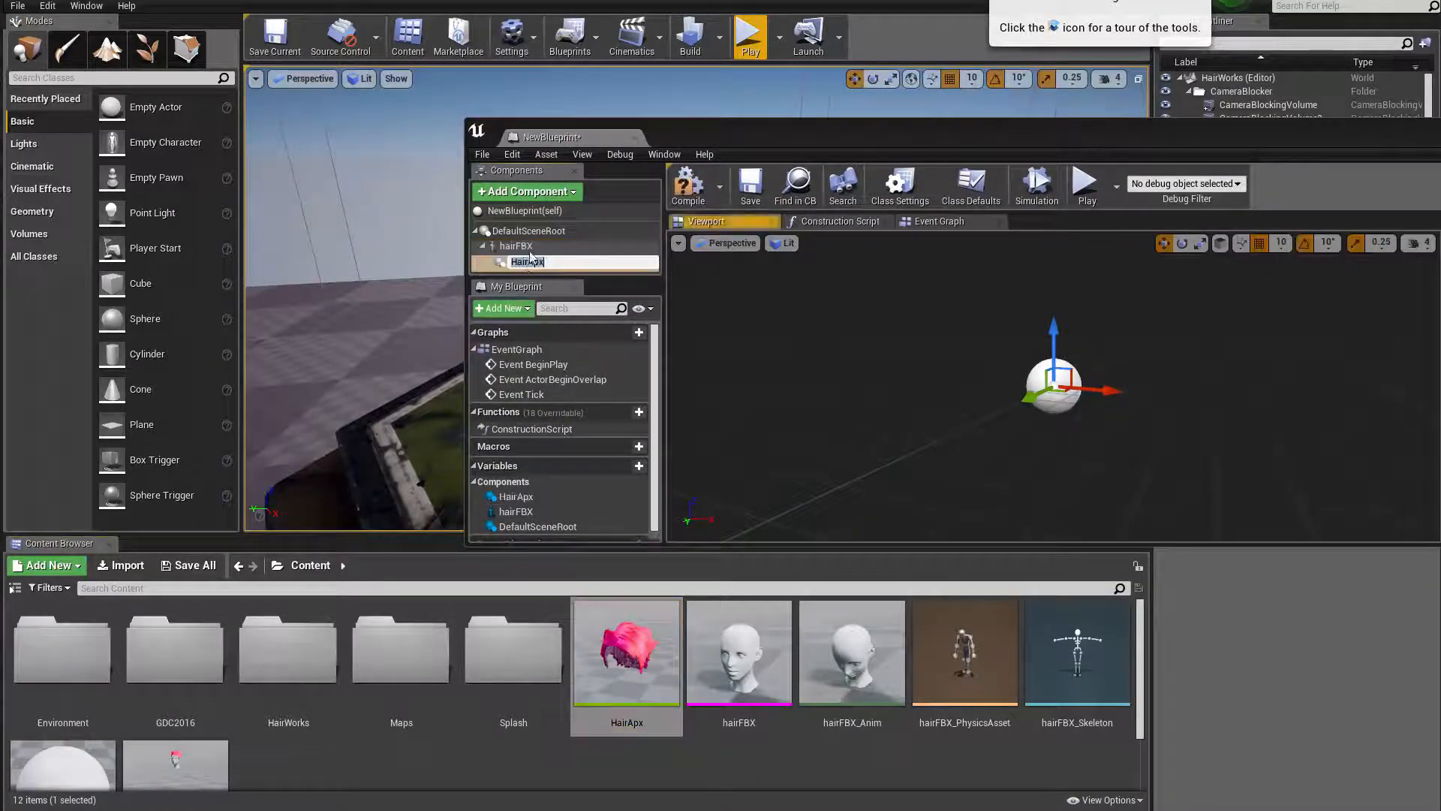
{"action": "key", "text": "Return"}
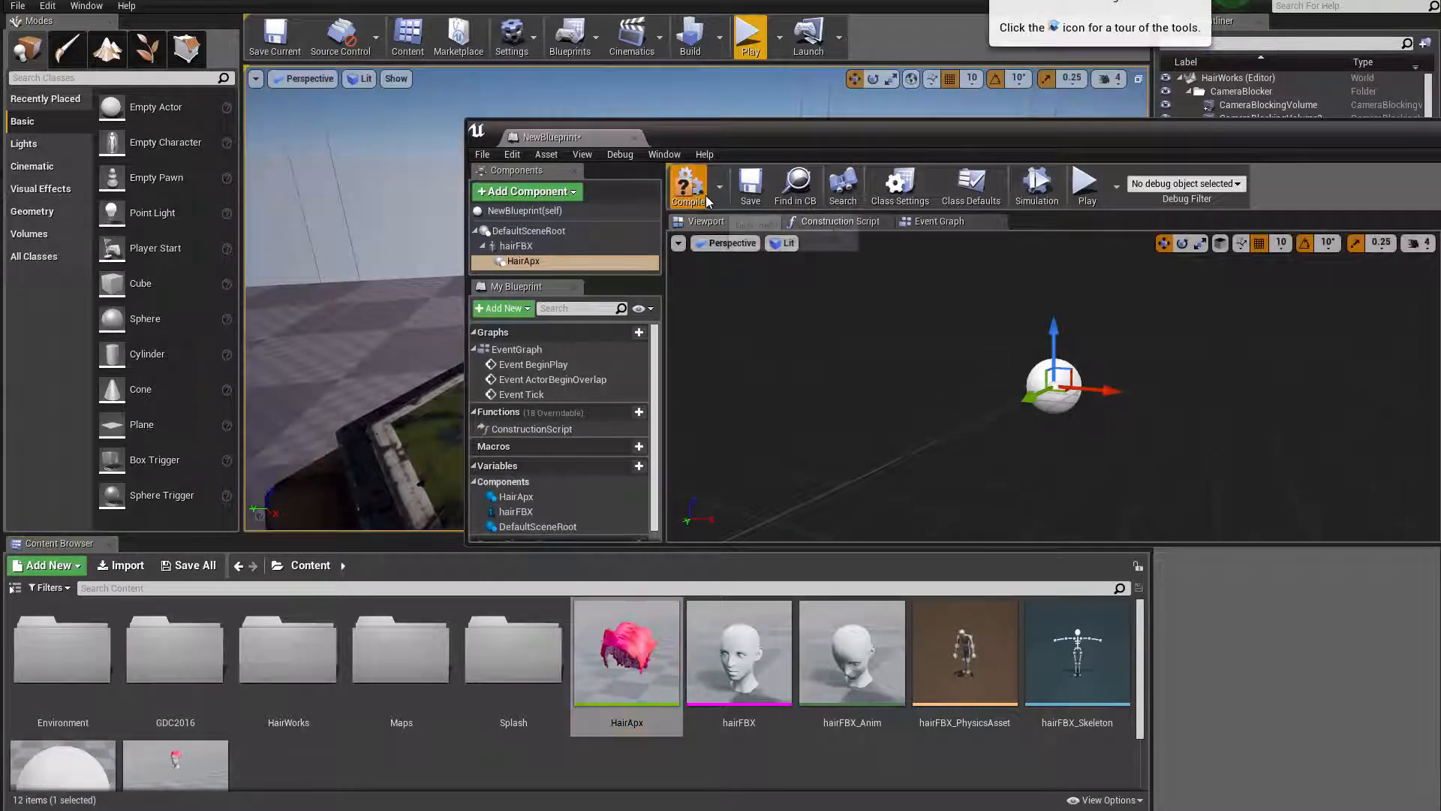
{"action": "left_click", "coordinate": [746, 191]}
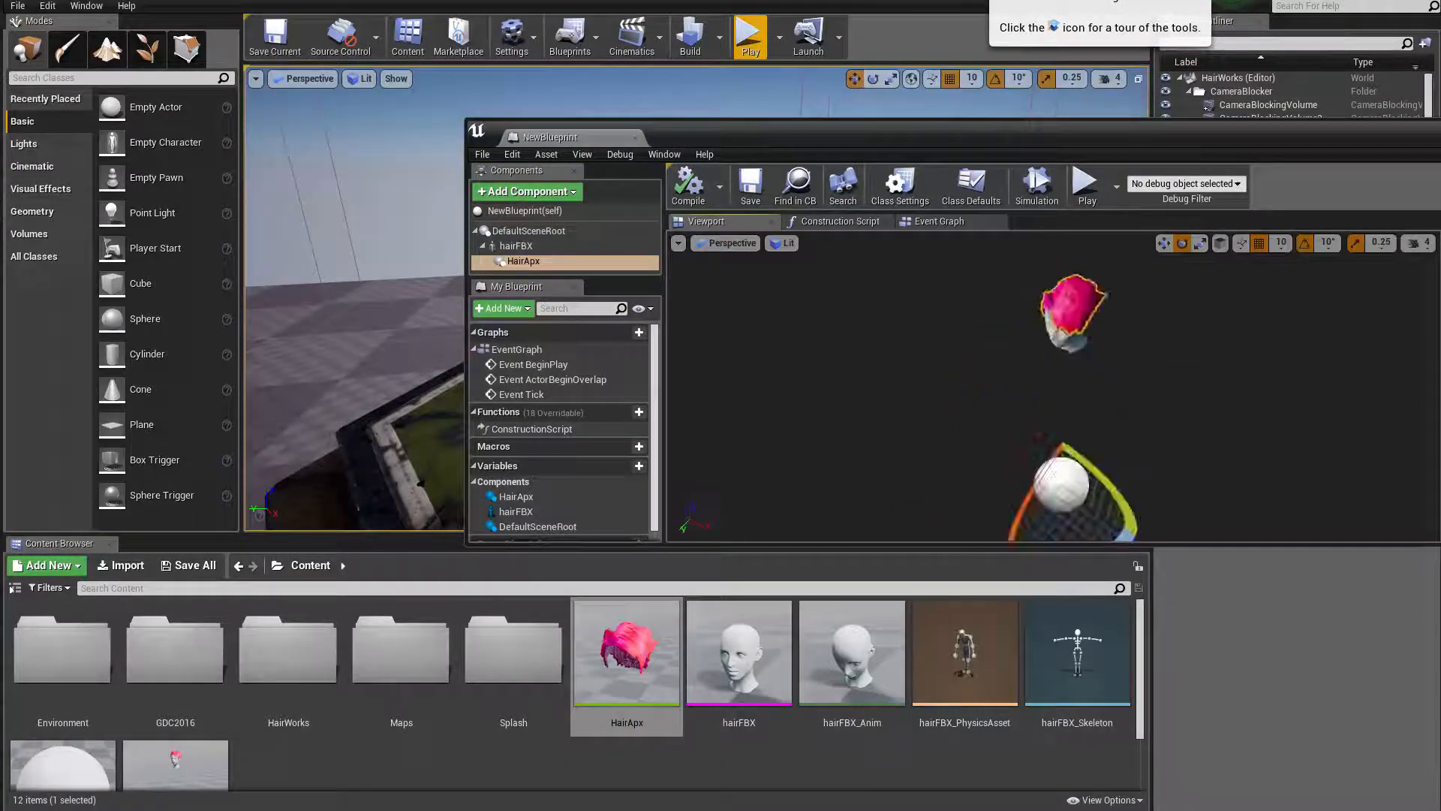
Select the hairFBX head in the blueprint preview and enlarge the Blueprint editor window to view it with its hair
{"action": "right_click_drag", "start_coordinate": [1051, 383], "coordinate": [1092, 472]}
{"action": "left_click", "coordinate": [1032, 462]}
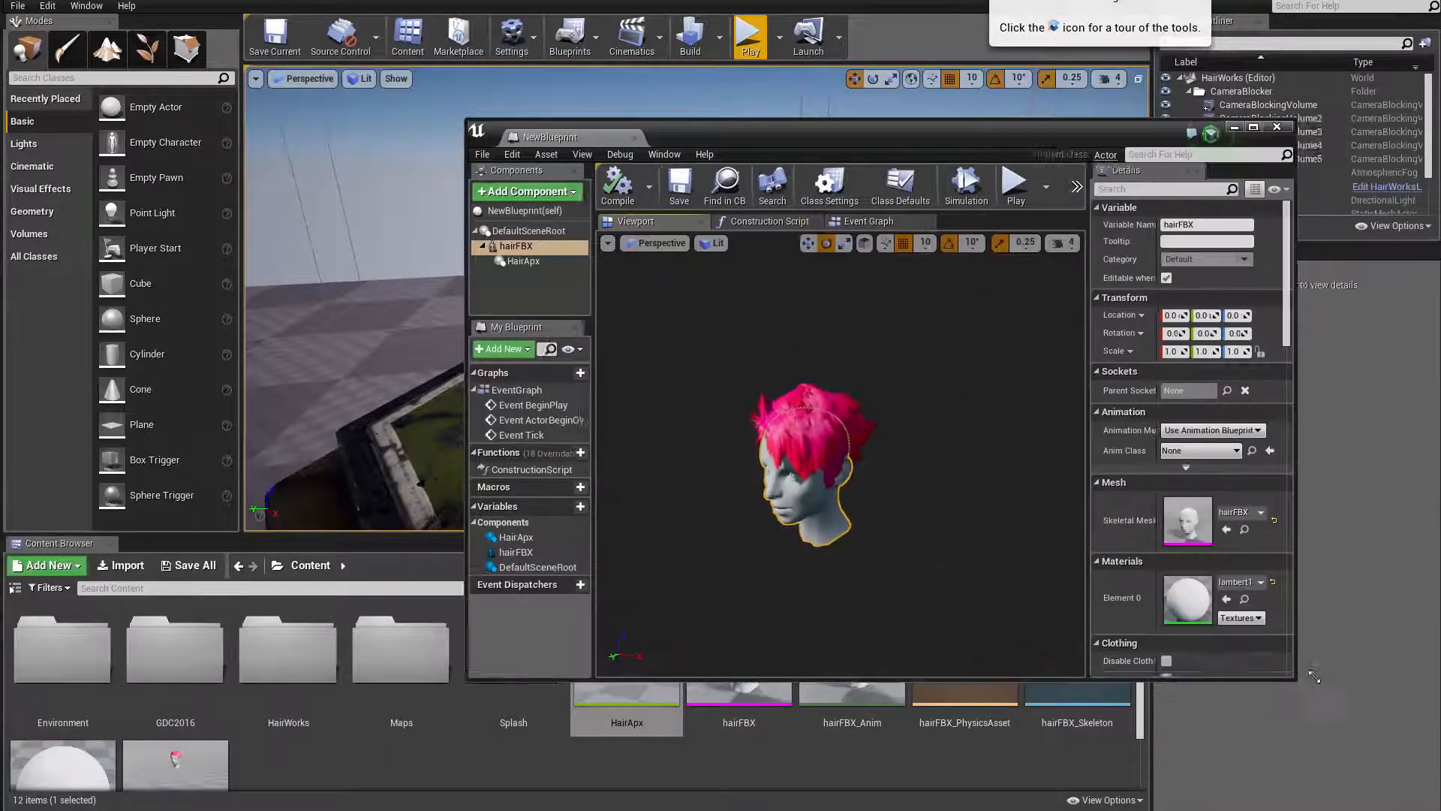
{"action": "left_click_drag", "start_coordinate": [929, 138], "coordinate": [533, 39]}
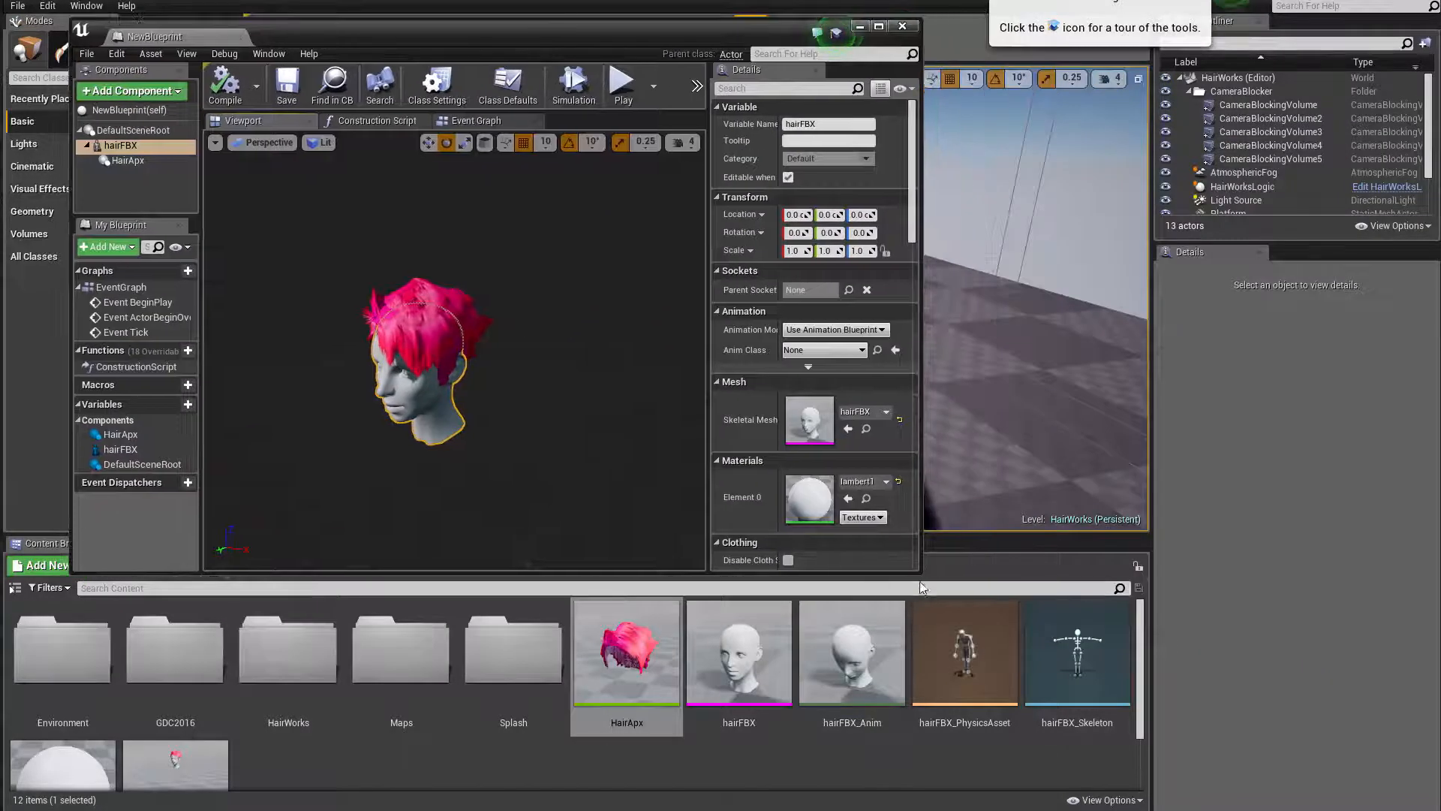
{"action": "left_click_drag", "start_coordinate": [918, 574], "coordinate": [1233, 734]}
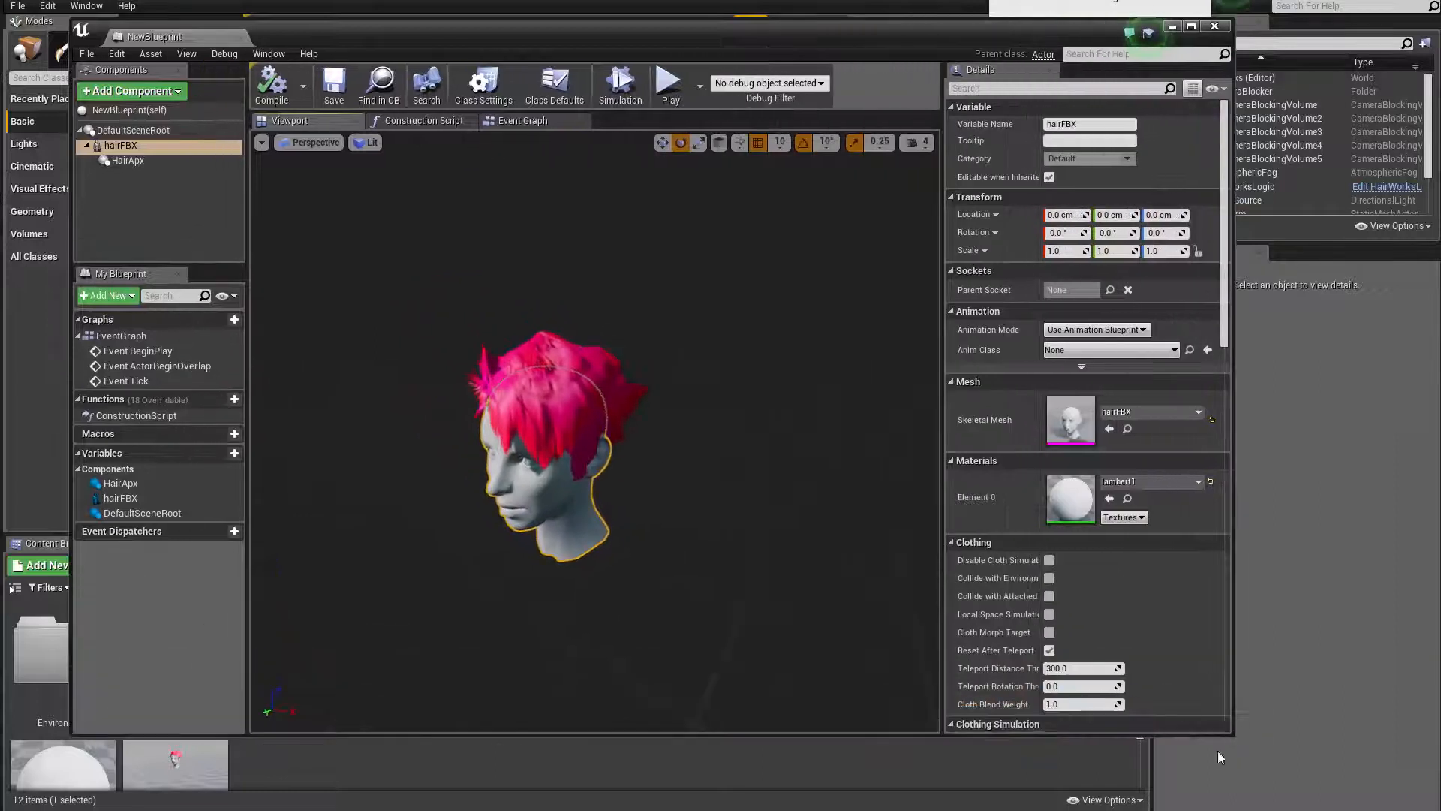
{"action": "key", "text": "alt+Tab"}
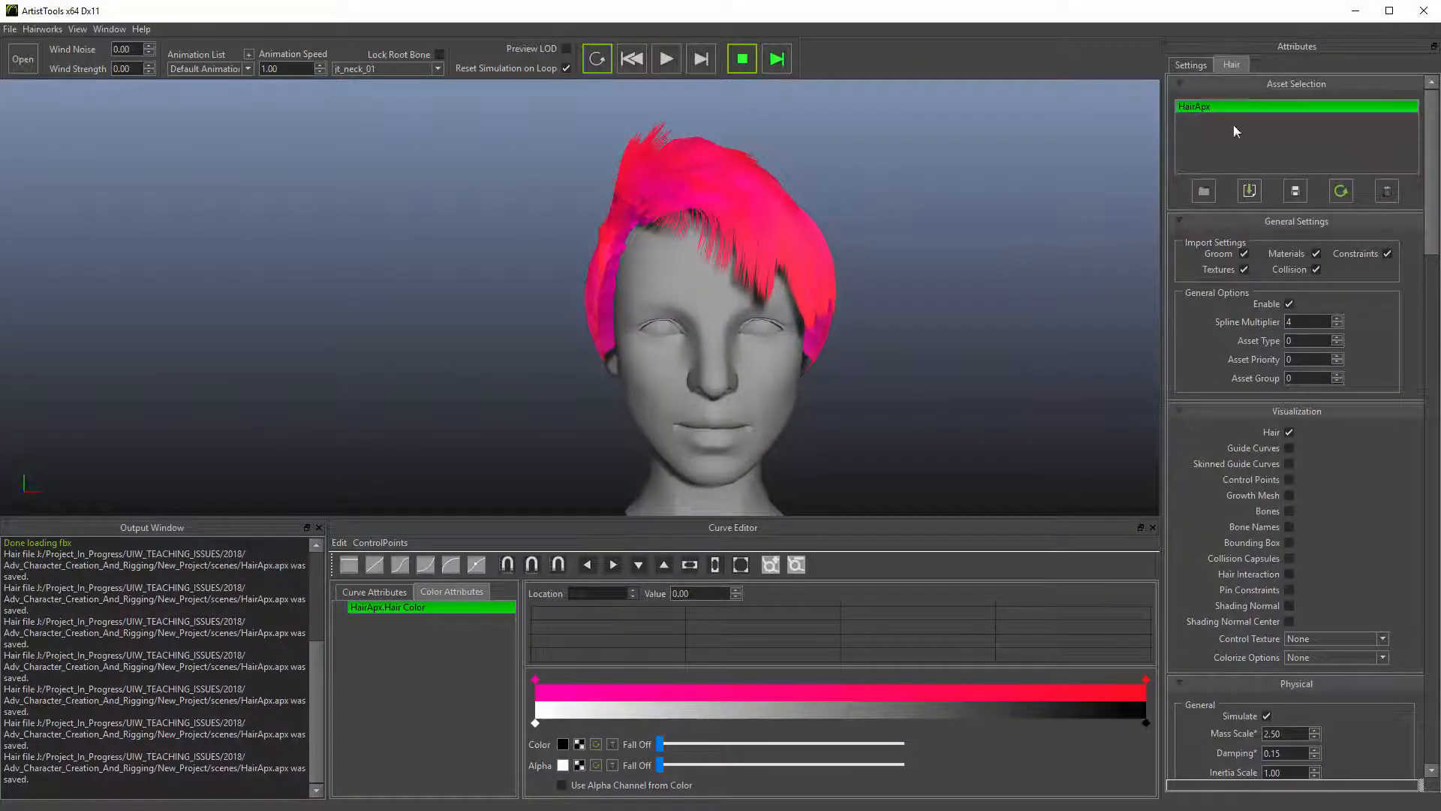
{"action": "left_click", "coordinate": [1365, 10]}
{"action": "scroll", "coordinate": [1052, 556], "scroll_direction": "down", "scroll_amount": 5}
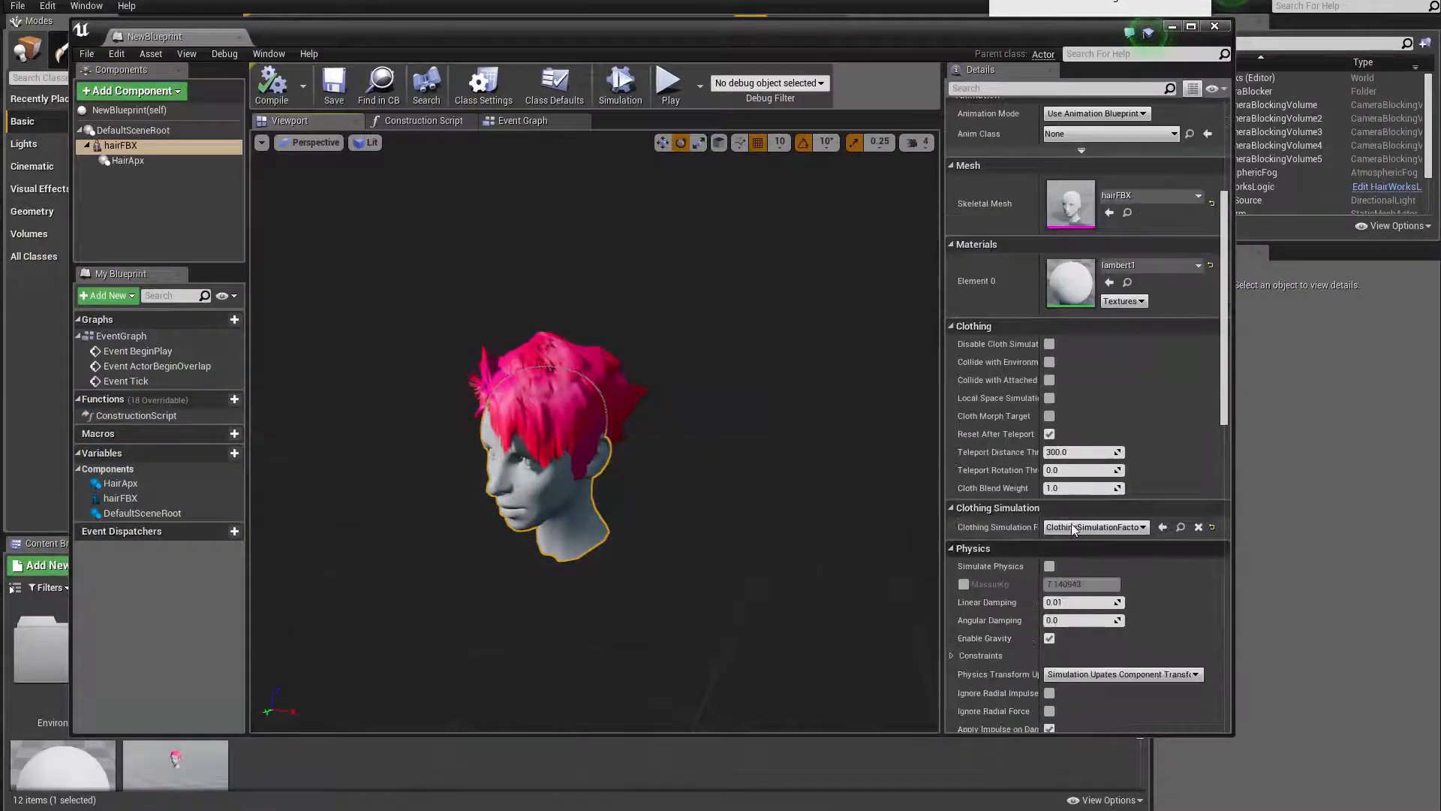
{"action": "scroll", "coordinate": [1094, 408], "scroll_direction": "up", "scroll_amount": 3}
{"action": "scroll", "coordinate": [1092, 408], "scroll_direction": "down", "scroll_amount": 4}
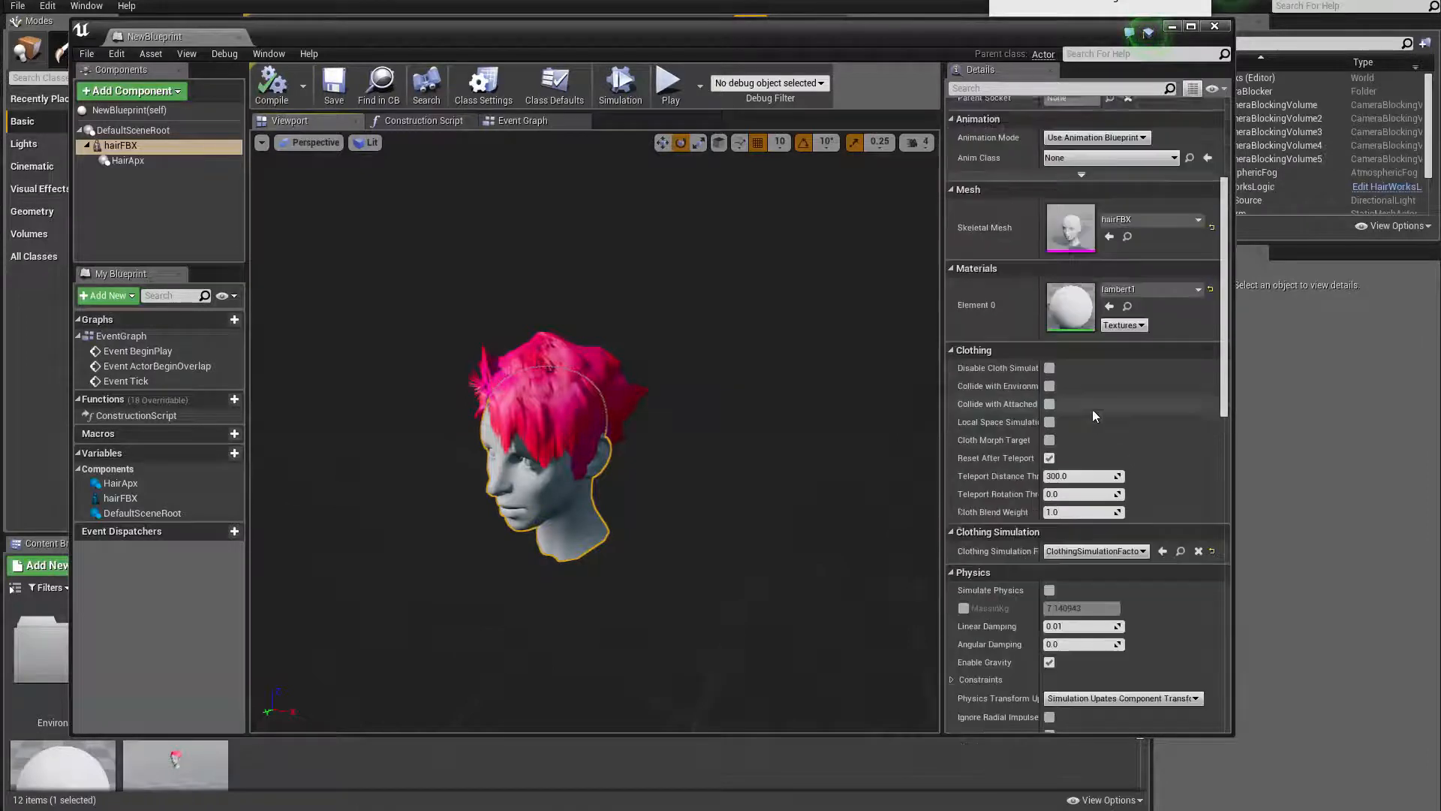
Select the HairApx component and enable Override for its hair asset settings
{"action": "left_click", "coordinate": [140, 162]}
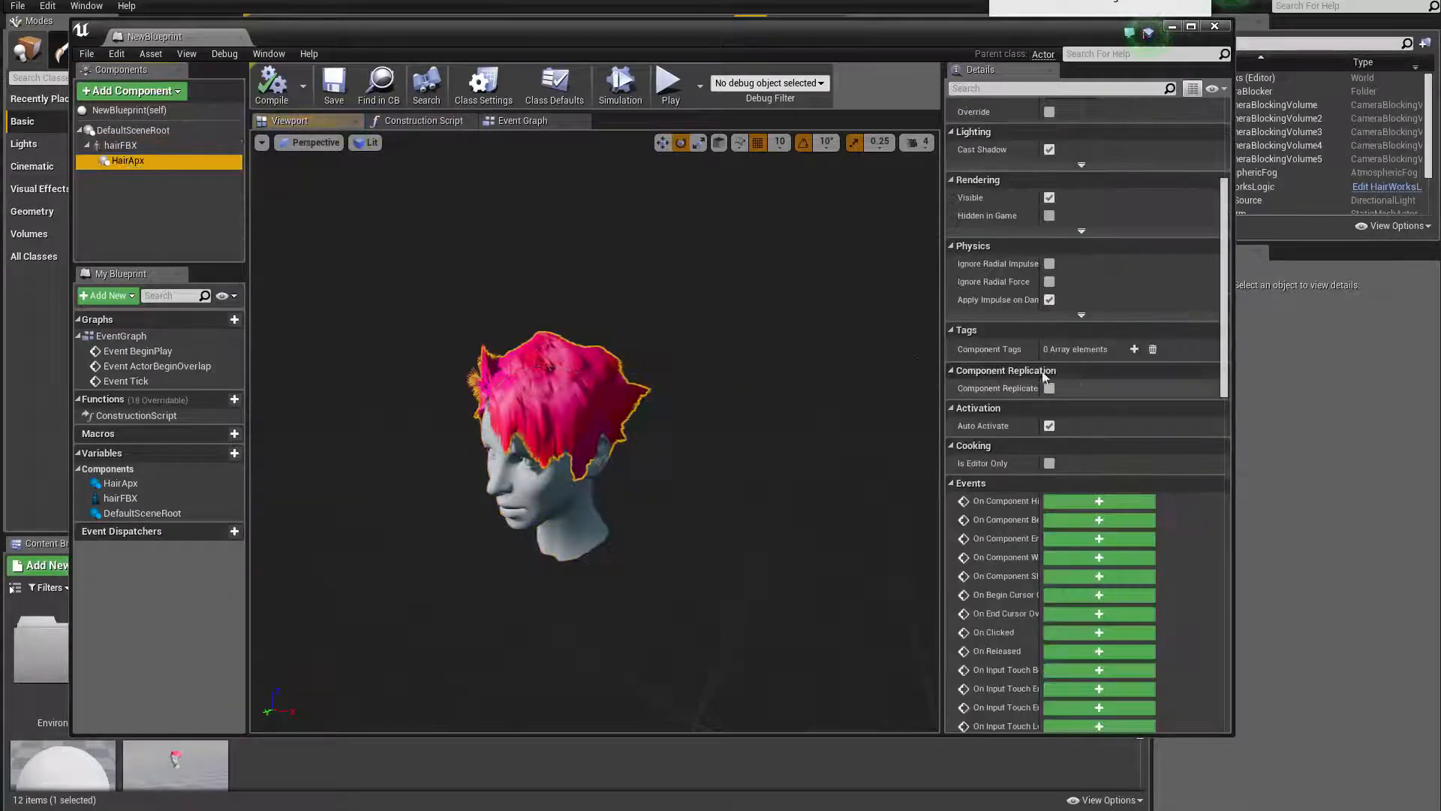
{"action": "scroll", "coordinate": [1072, 369], "scroll_direction": "up", "scroll_amount": 5}
{"action": "scroll", "coordinate": [1074, 370], "scroll_direction": "up", "scroll_amount": 1}
{"action": "left_click", "coordinate": [1049, 328]}
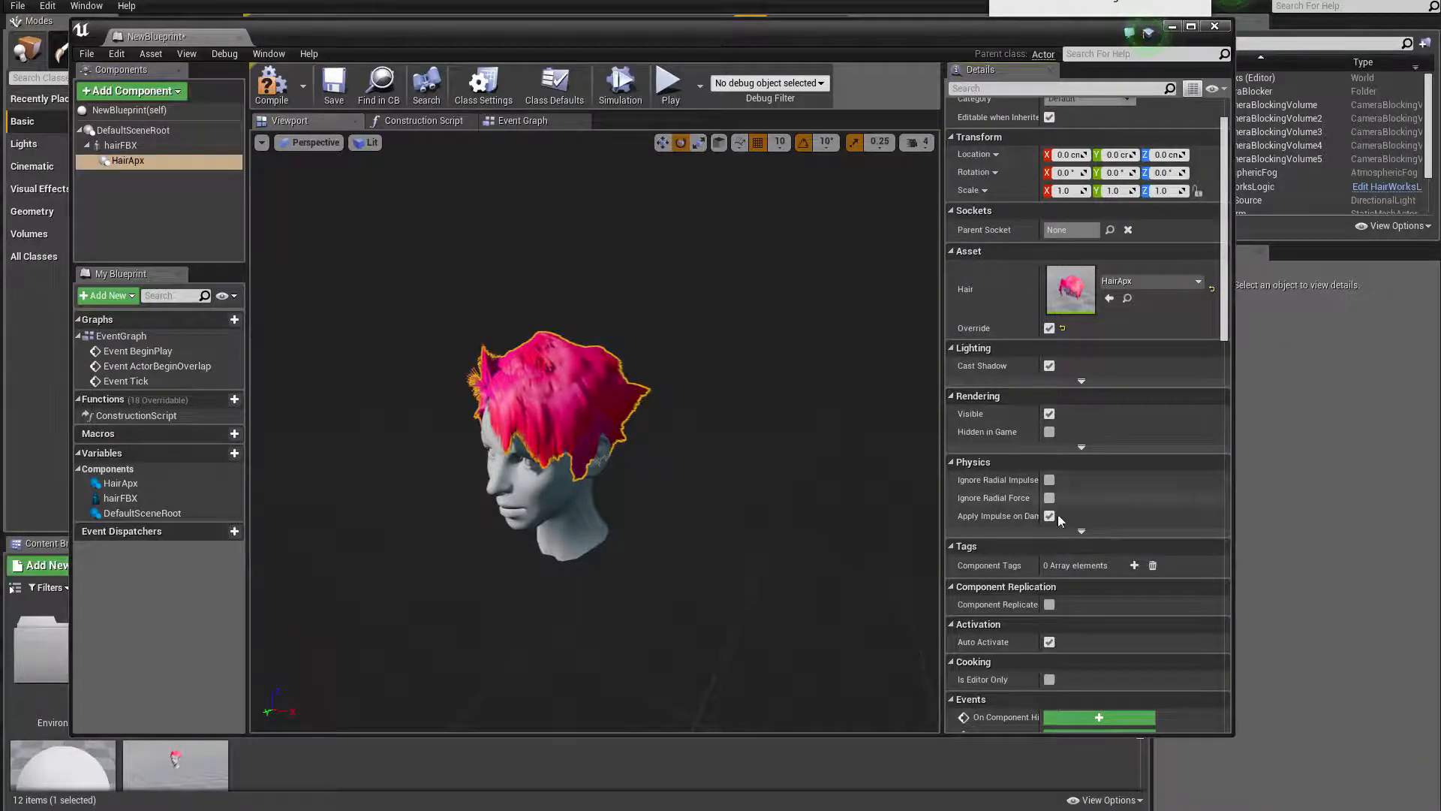
Toggle the Hair, Skinned Guide Curves and Collision Capsules visualizations of HairApx and restore each one to check its effect in the preview
{"action": "scroll", "coordinate": [1057, 515], "scroll_direction": "down", "scroll_amount": 8}
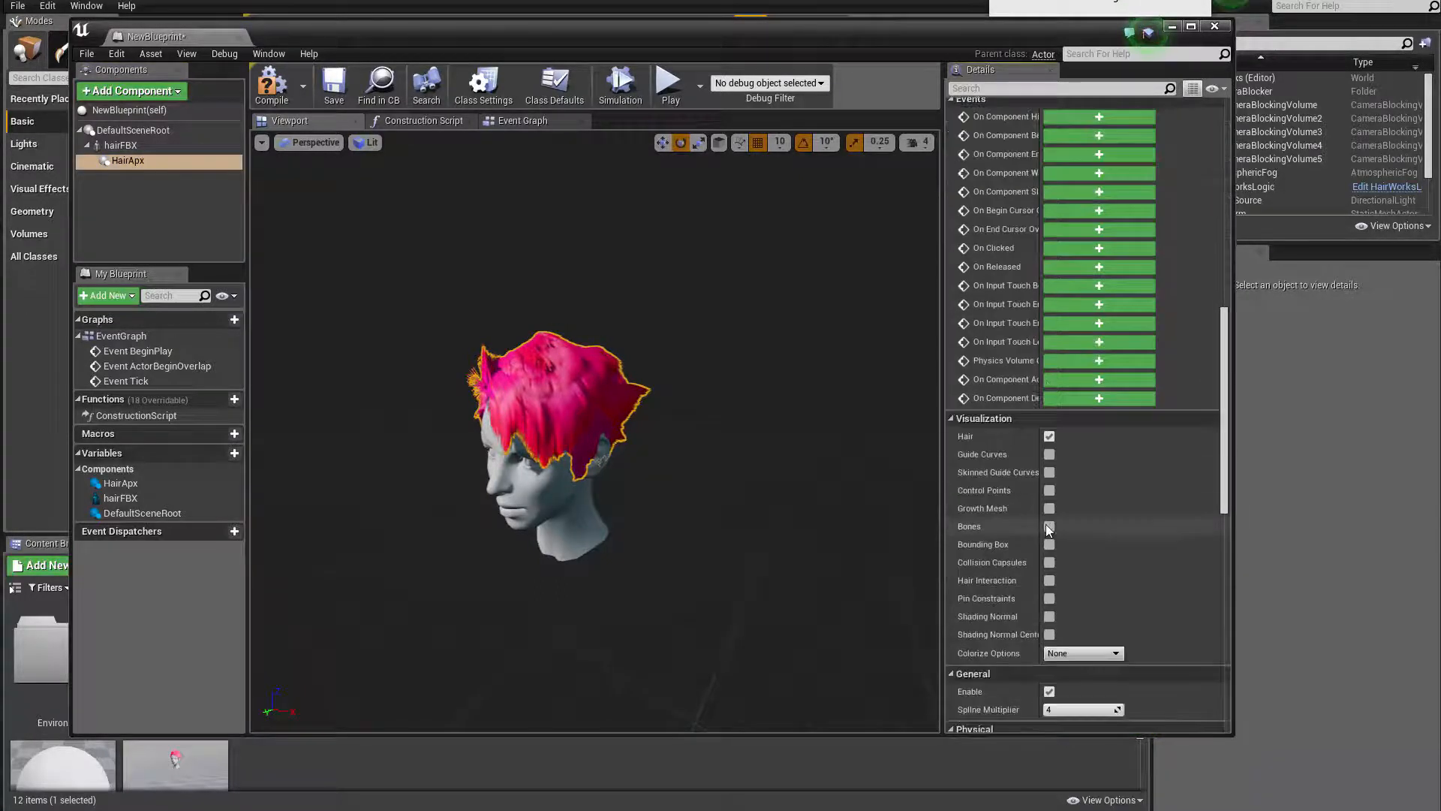
{"action": "scroll", "coordinate": [1036, 496], "scroll_direction": "down", "scroll_amount": 6}
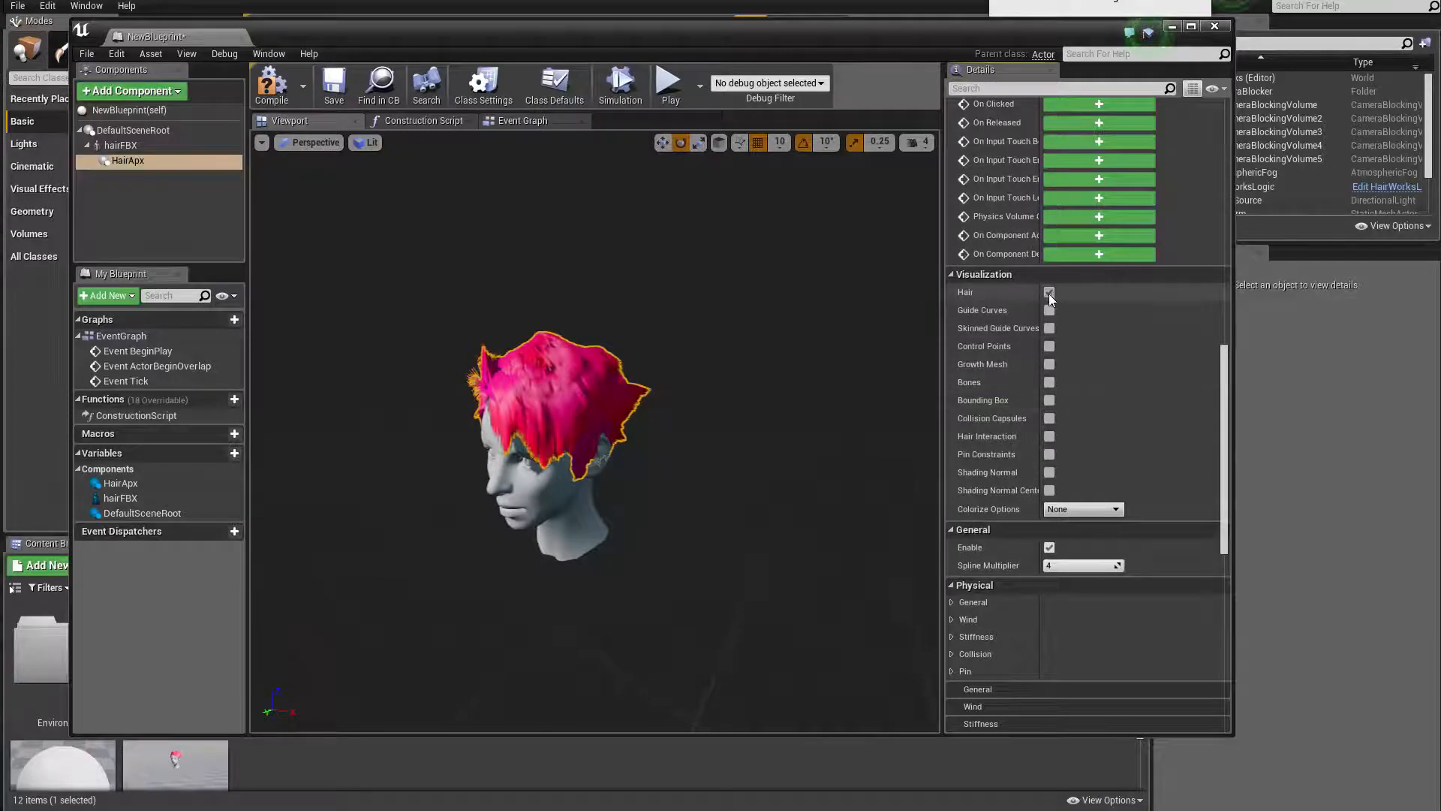
{"action": "left_click", "coordinate": [1049, 292]}
{"action": "left_click", "coordinate": [1049, 294]}
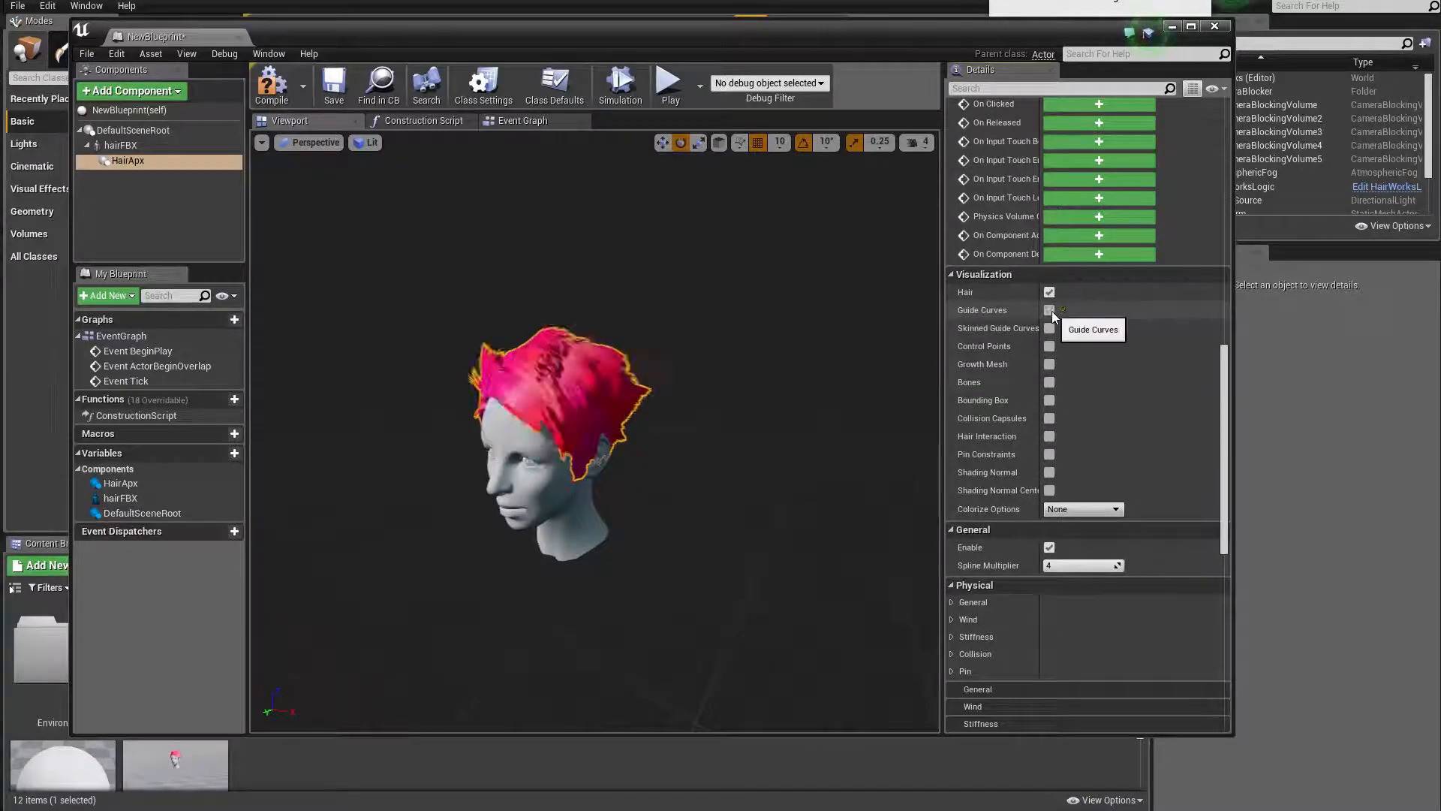
{"action": "left_click", "coordinate": [1049, 328]}
{"action": "left_click", "coordinate": [1049, 328]}
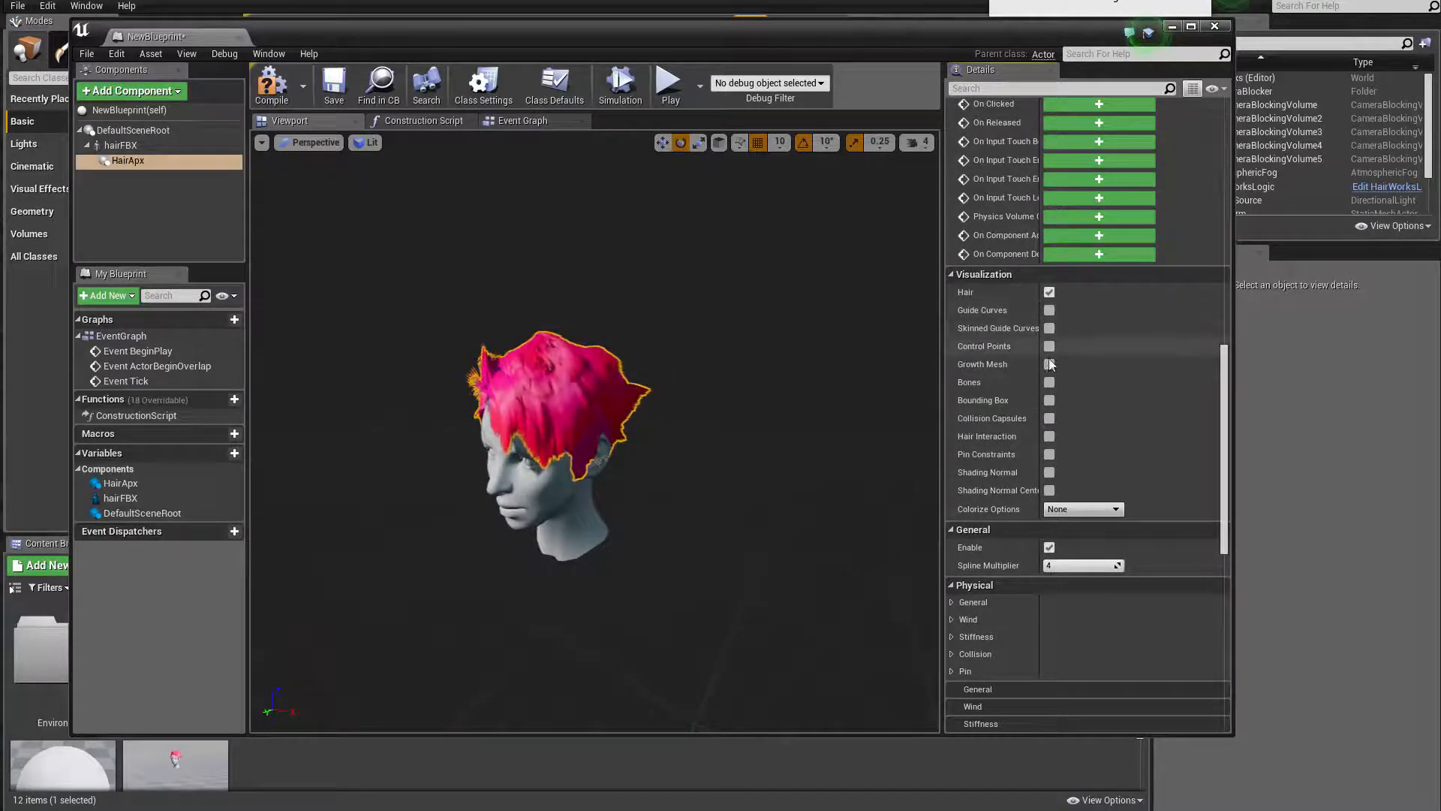
{"action": "left_click", "coordinate": [1050, 419]}
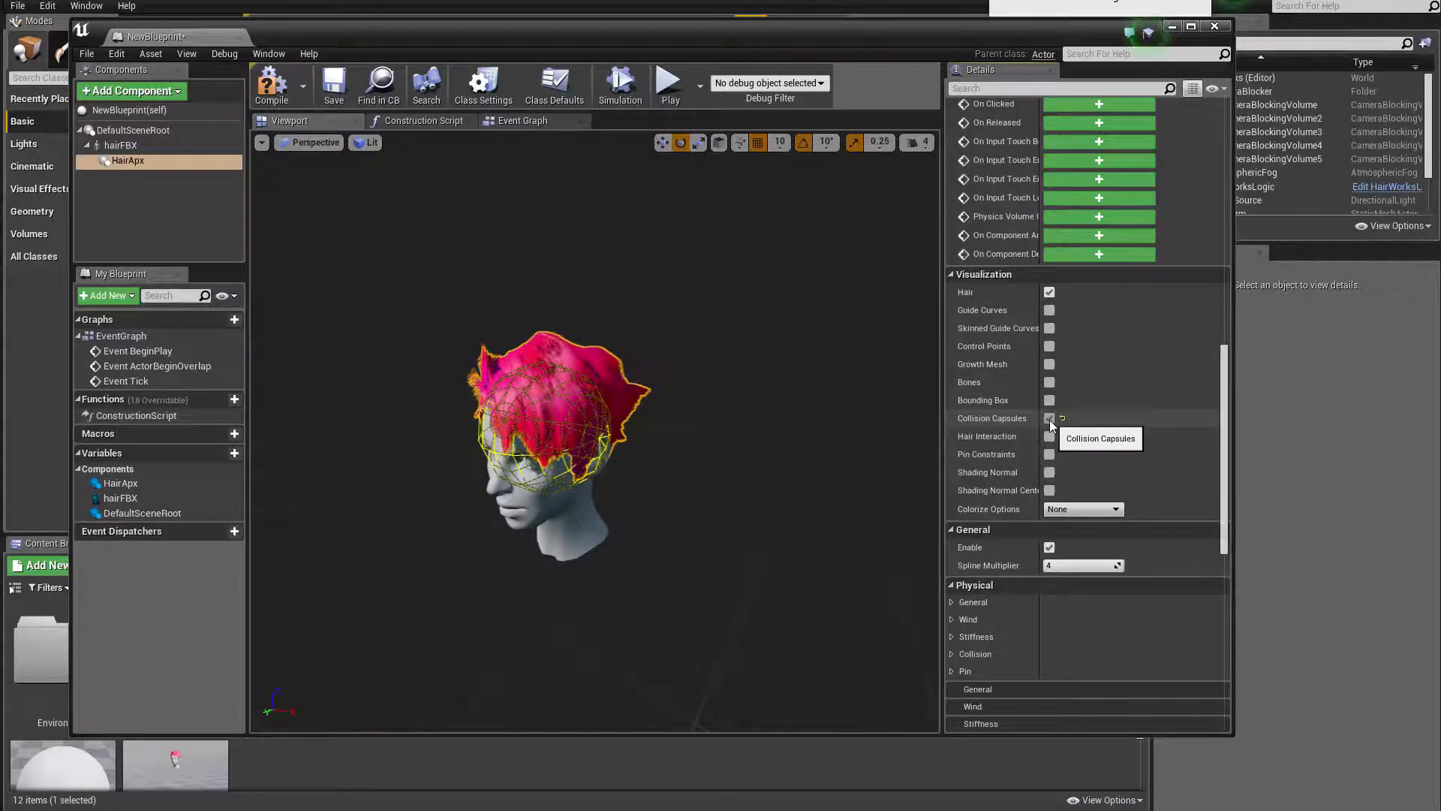
{"action": "left_click", "coordinate": [1049, 419]}
{"action": "scroll", "coordinate": [1104, 488], "scroll_direction": "down", "scroll_amount": 3}
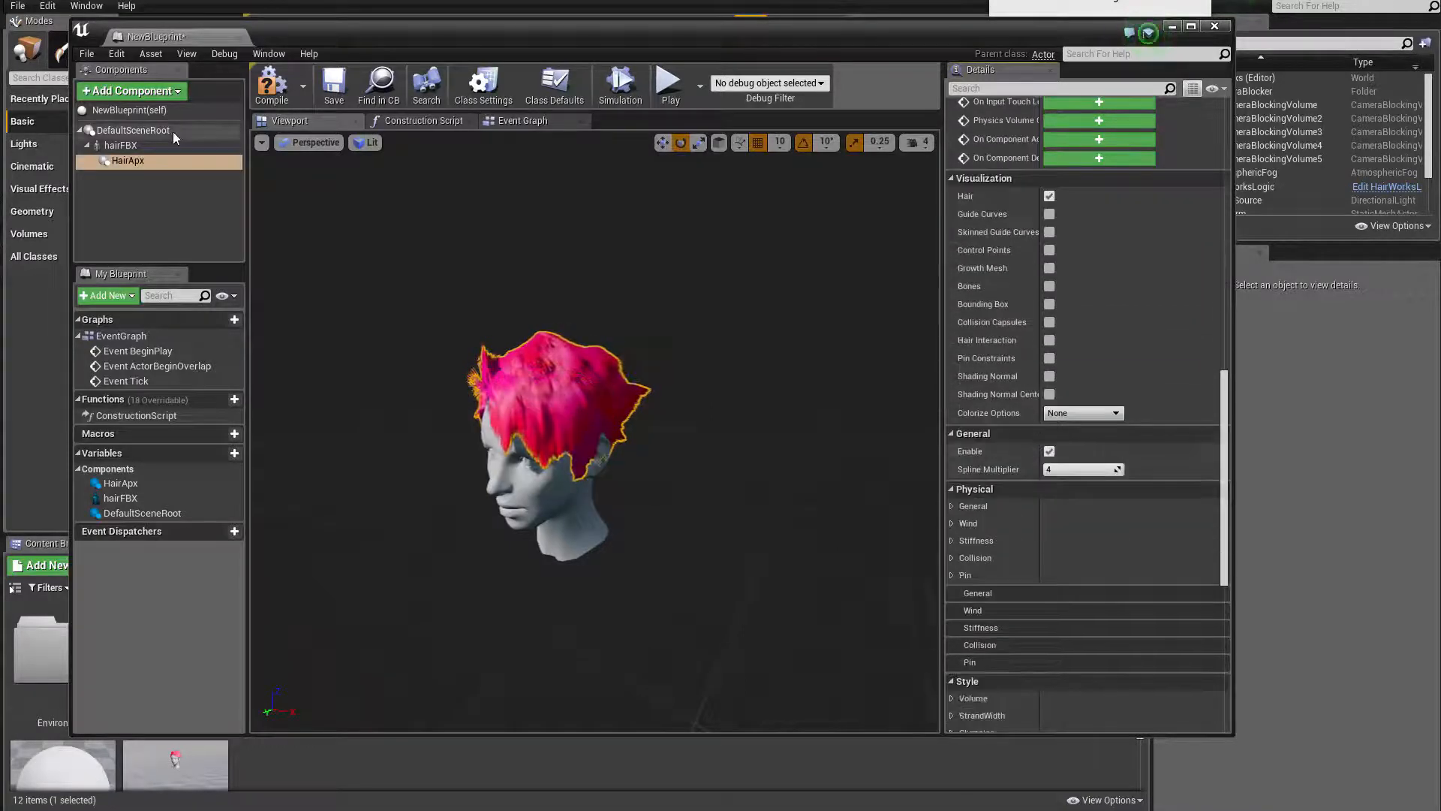
Compile the blueprint and set the HairApx wind to direction X 1.0, strength 3.0 and noise 1.0
{"action": "left_click", "coordinate": [279, 98]}
{"action": "scroll", "coordinate": [1013, 469], "scroll_direction": "down", "scroll_amount": 2}
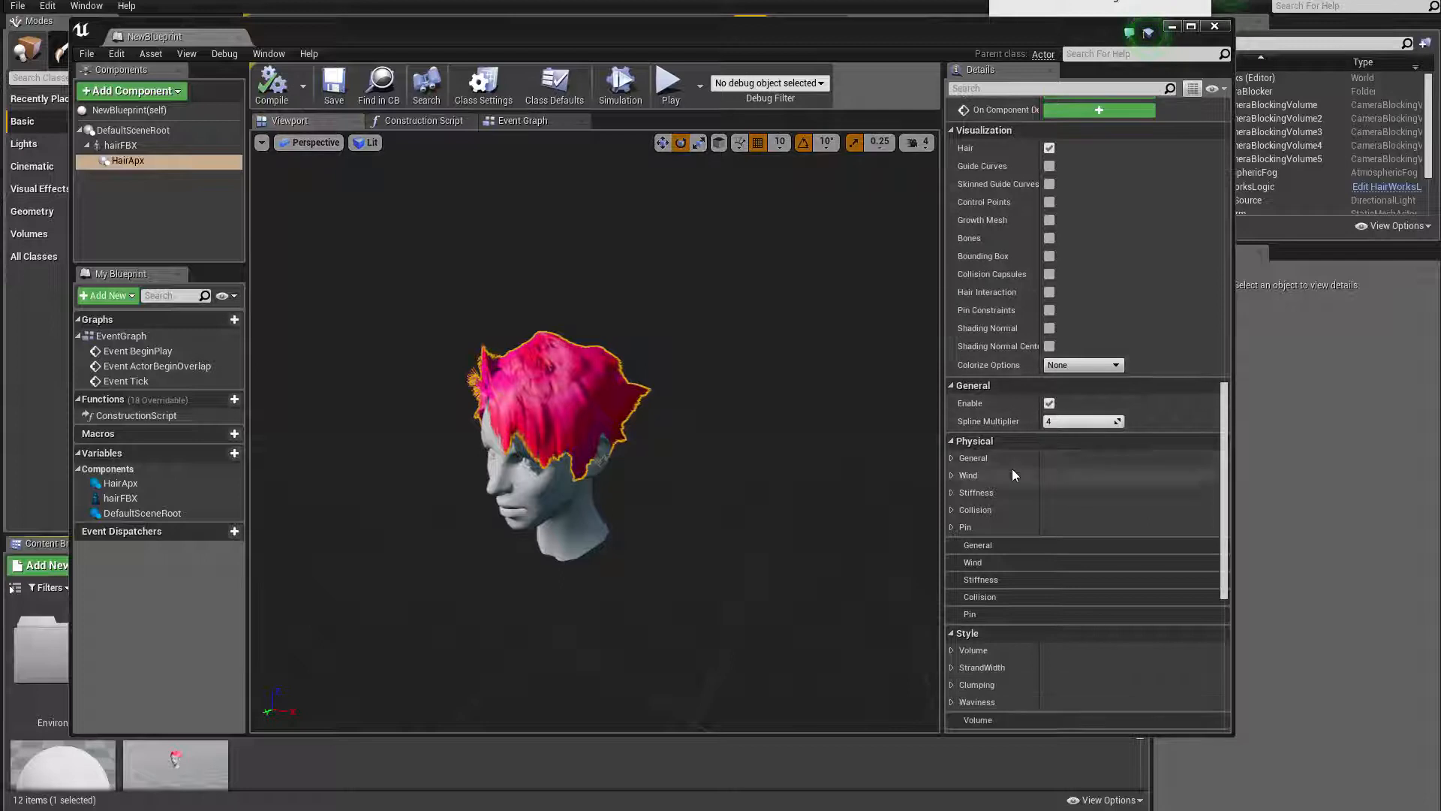
{"action": "left_click", "coordinate": [952, 475]}
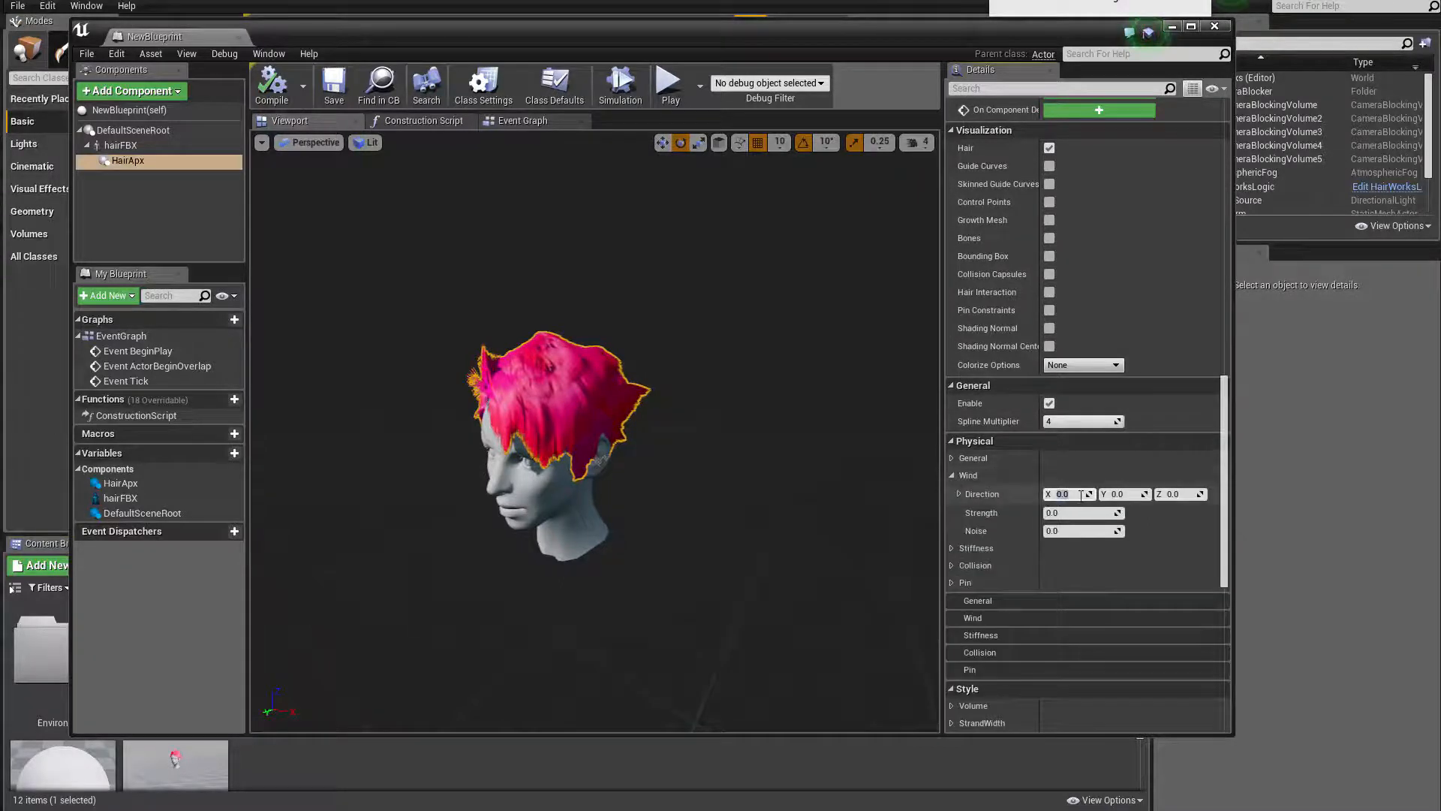
{"action": "key", "text": "Return"}
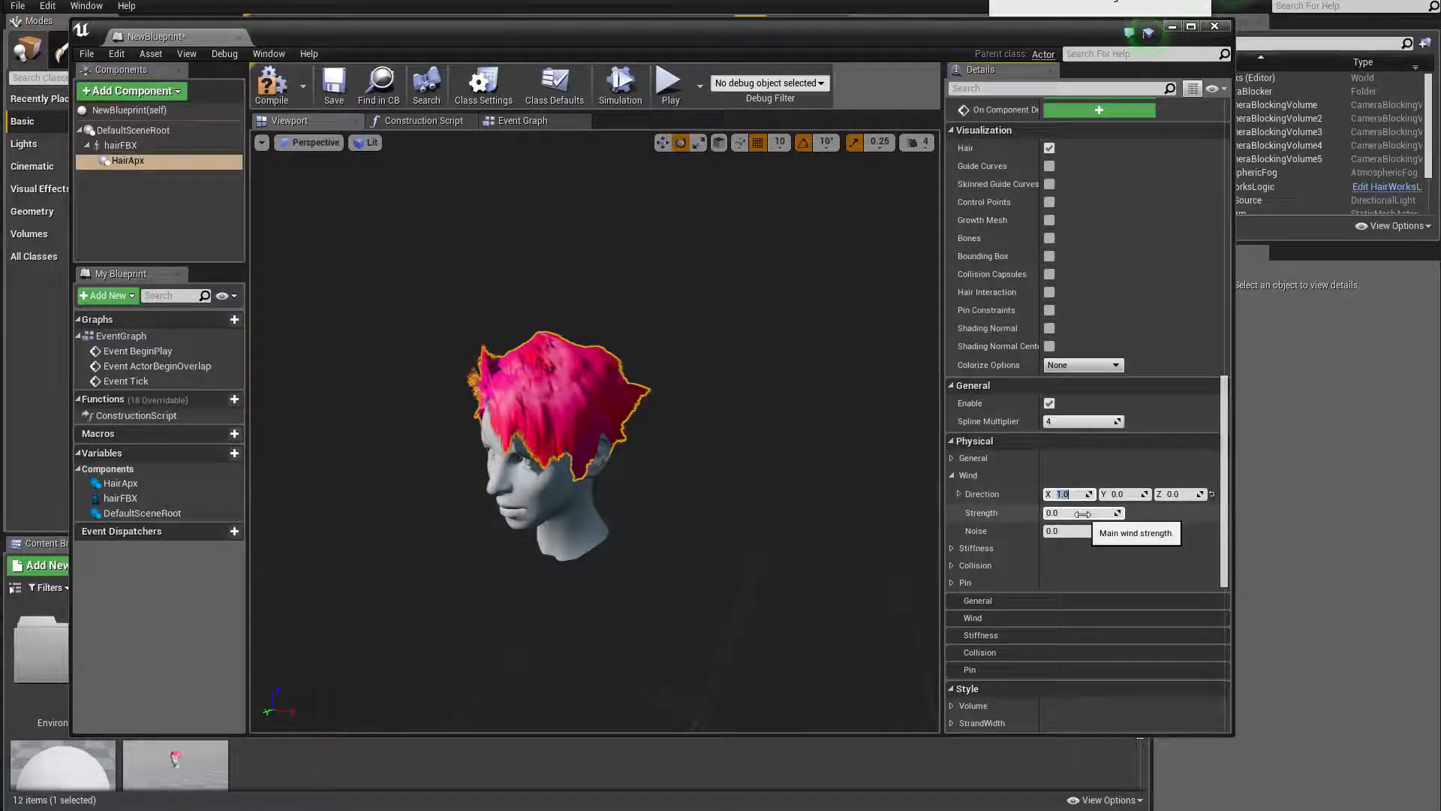
{"action": "left_click_drag", "start_coordinate": [1081, 514], "coordinate": [1059, 511]}
{"action": "left_click_drag", "start_coordinate": [806, 544], "coordinate": [1108, 547]}
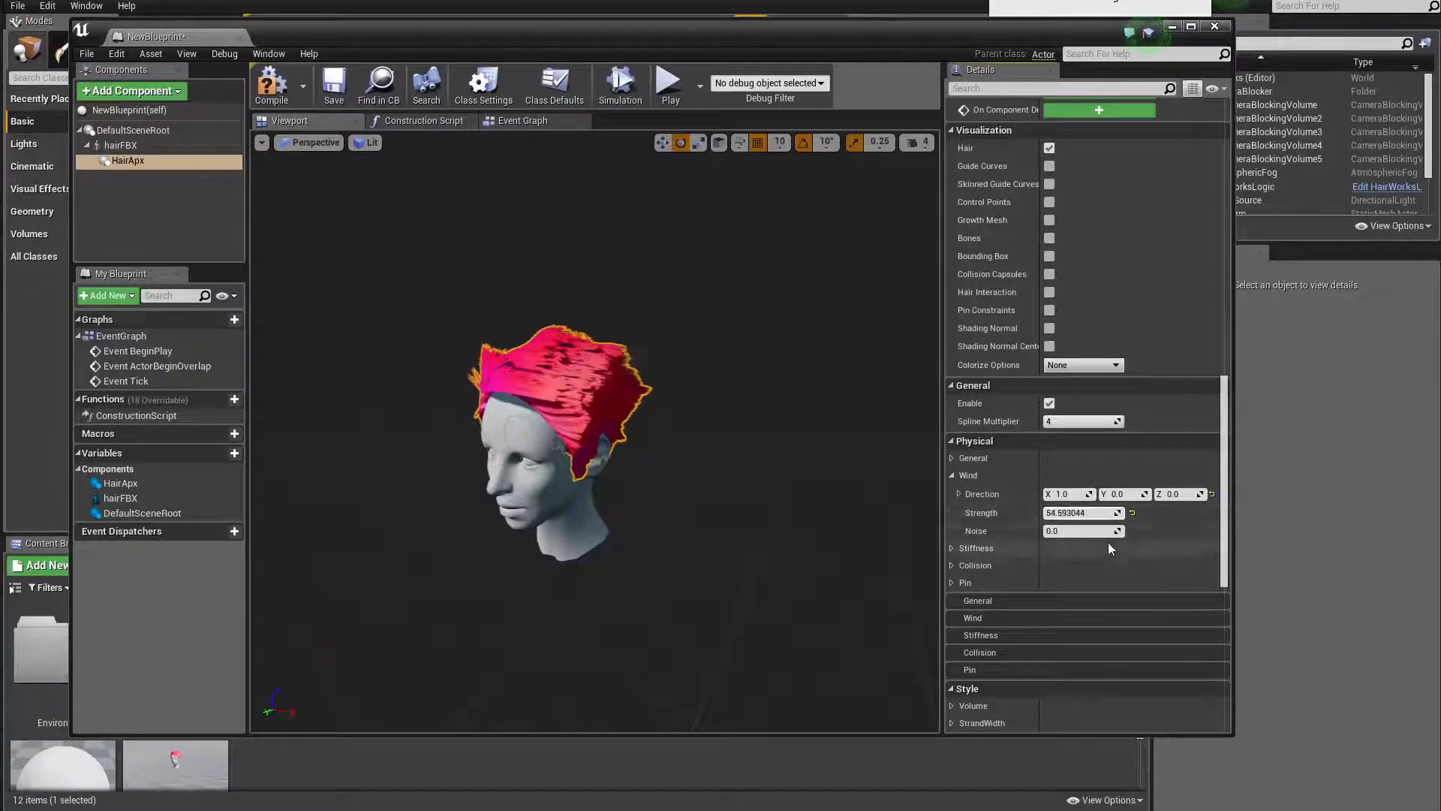
{"action": "left_click_drag", "start_coordinate": [859, 513], "coordinate": [1043, 536], "text": "alt"}
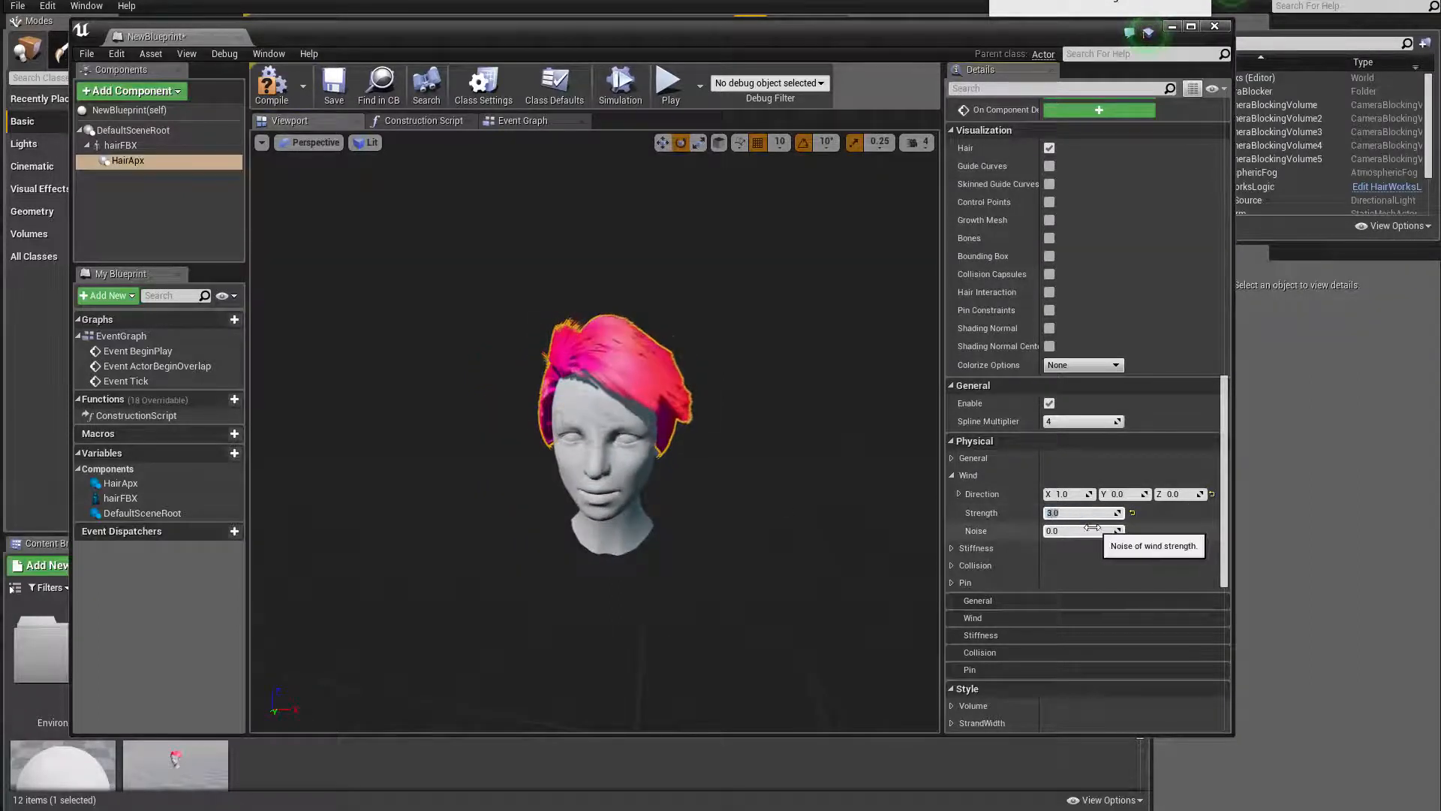
{"action": "left_click", "coordinate": [1093, 529]}
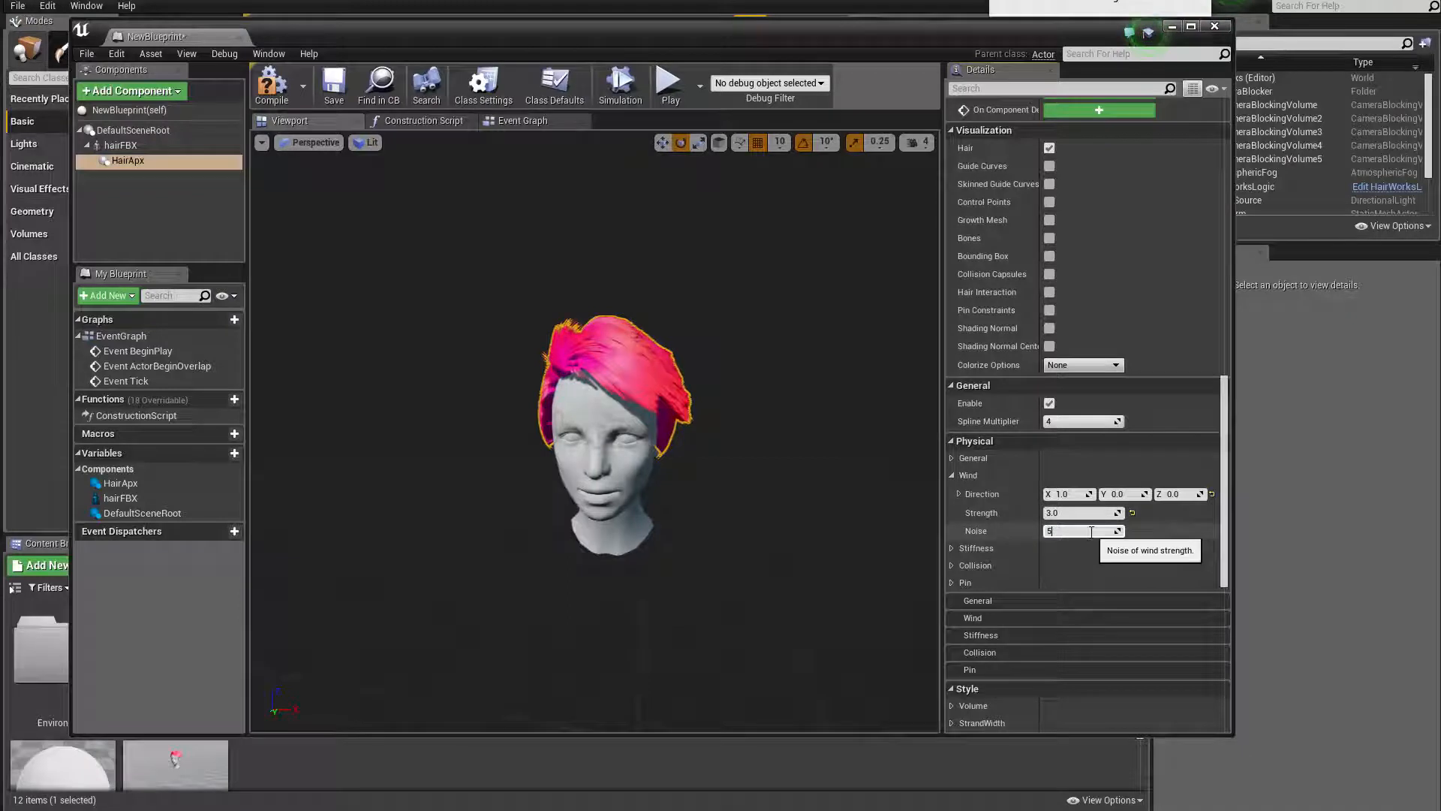
{"action": "mouse_move", "coordinate": [704, 512]}
{"action": "right_mouse_down", "text": "alt"}
{"action": "mouse_move", "coordinate": [780, 518]}
{"action": "mouse_move", "coordinate": [638, 511]}
{"action": "mouse_move", "coordinate": [704, 512]}
{"action": "right_mouse_up", "text": "alt"}
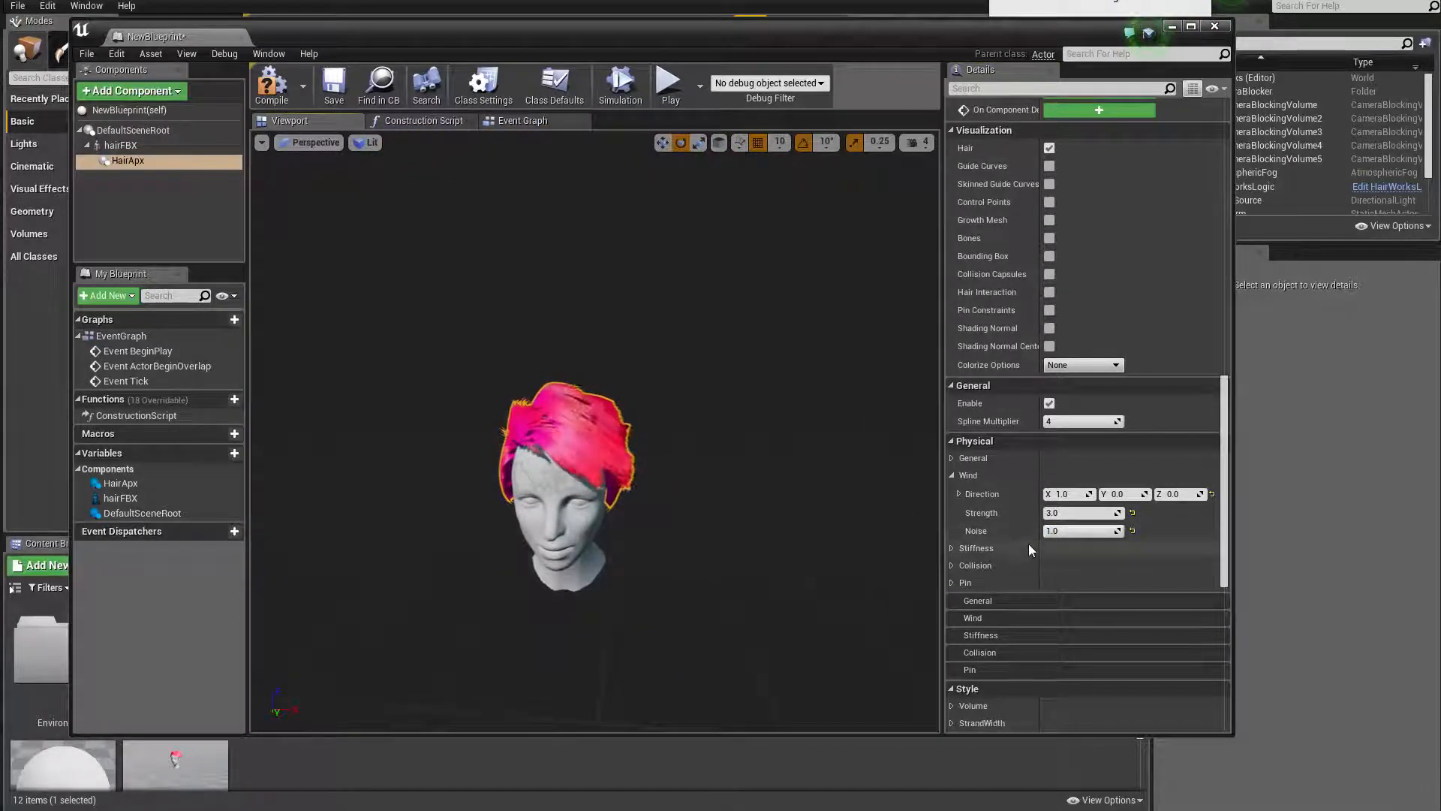
Examine the physical Collision and style Clumping settings of the HairApx component
{"action": "scroll", "coordinate": [1030, 550], "scroll_direction": "down", "scroll_amount": 4}
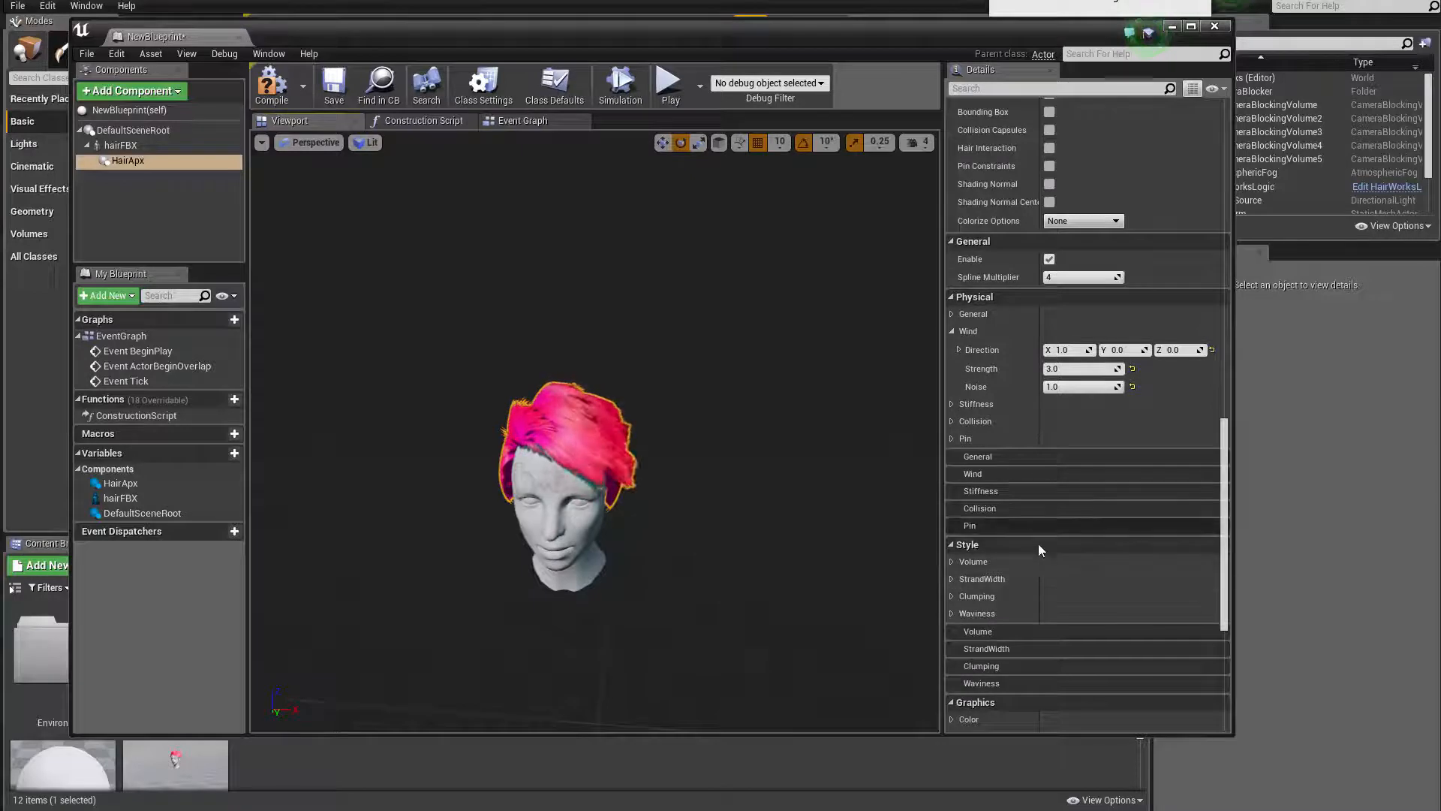
{"action": "scroll", "coordinate": [1038, 543], "scroll_direction": "down", "scroll_amount": 2}
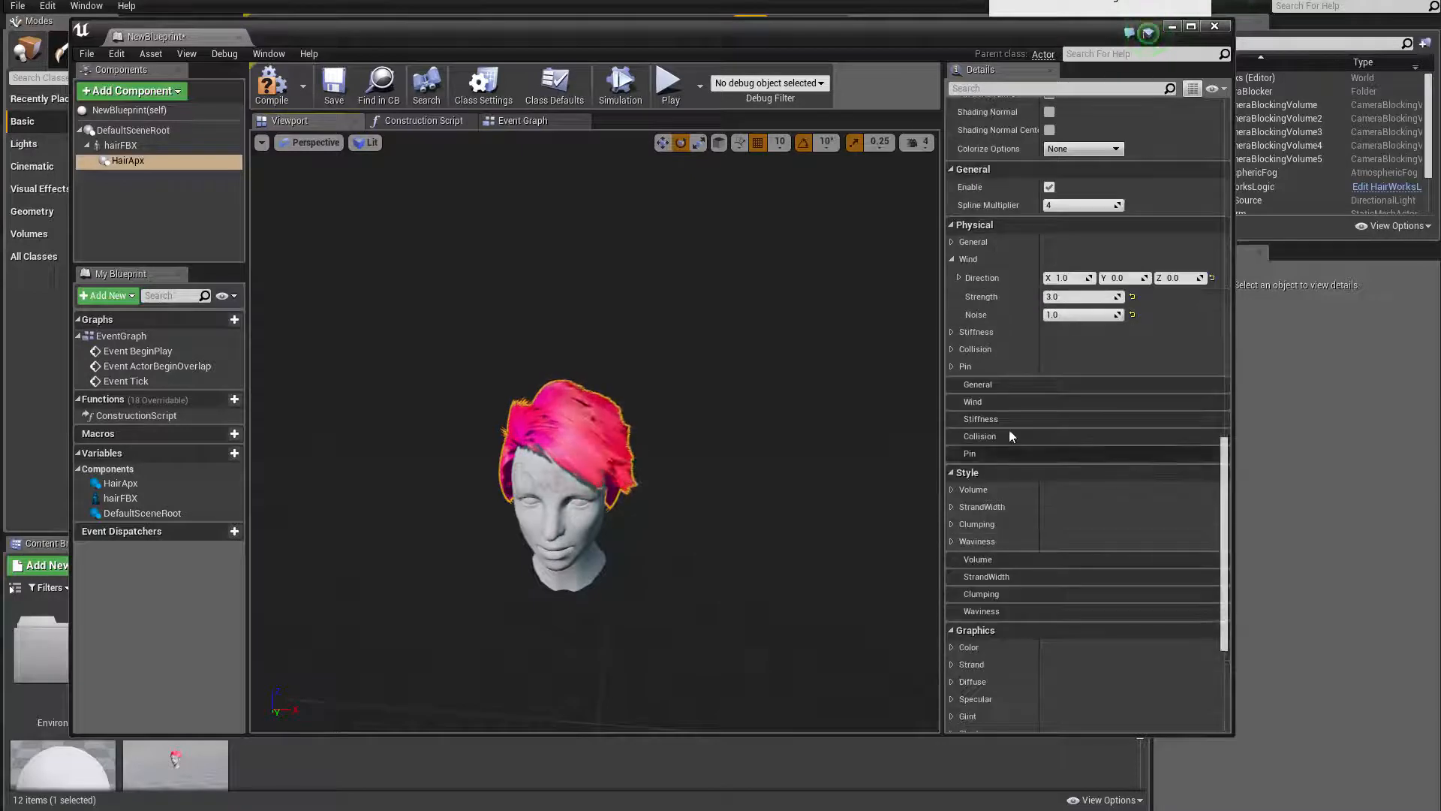
{"action": "scroll", "coordinate": [993, 366], "scroll_direction": "up", "scroll_amount": 1}
{"action": "left_click", "coordinate": [974, 373]}
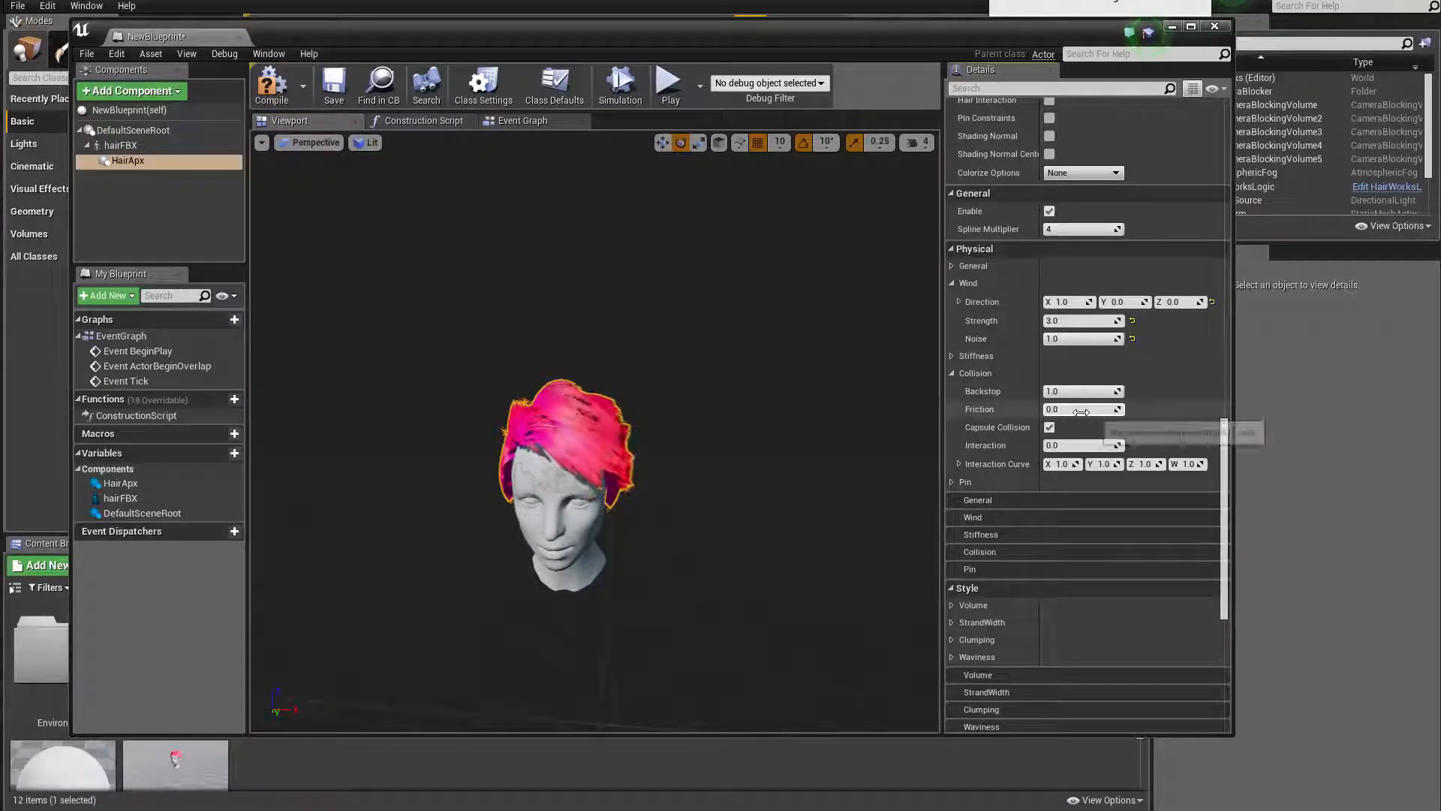
{"action": "scroll", "coordinate": [1051, 596], "scroll_direction": "down", "scroll_amount": 2}
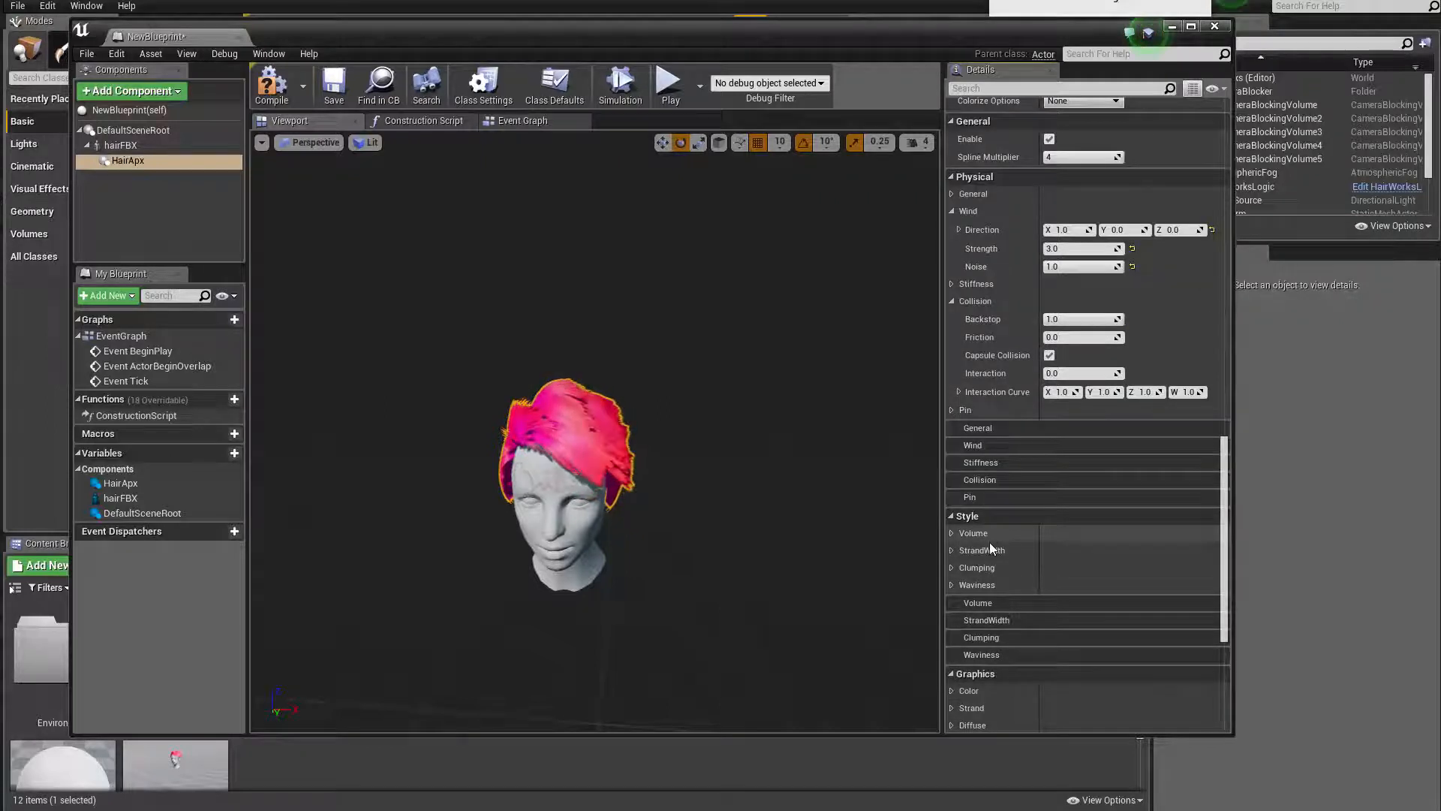
{"action": "left_click", "coordinate": [951, 568]}
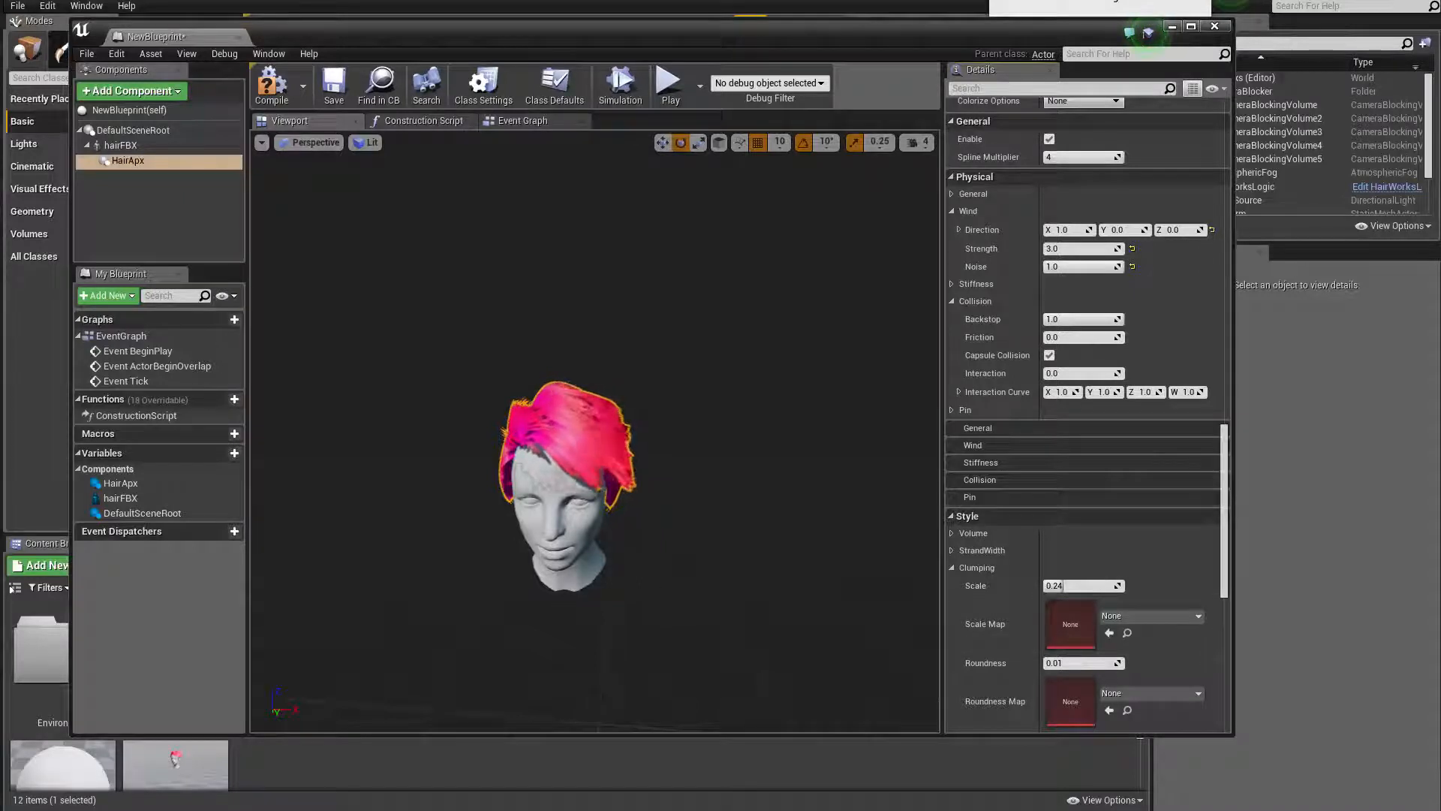
{"action": "key", "text": "alt+Tab"}
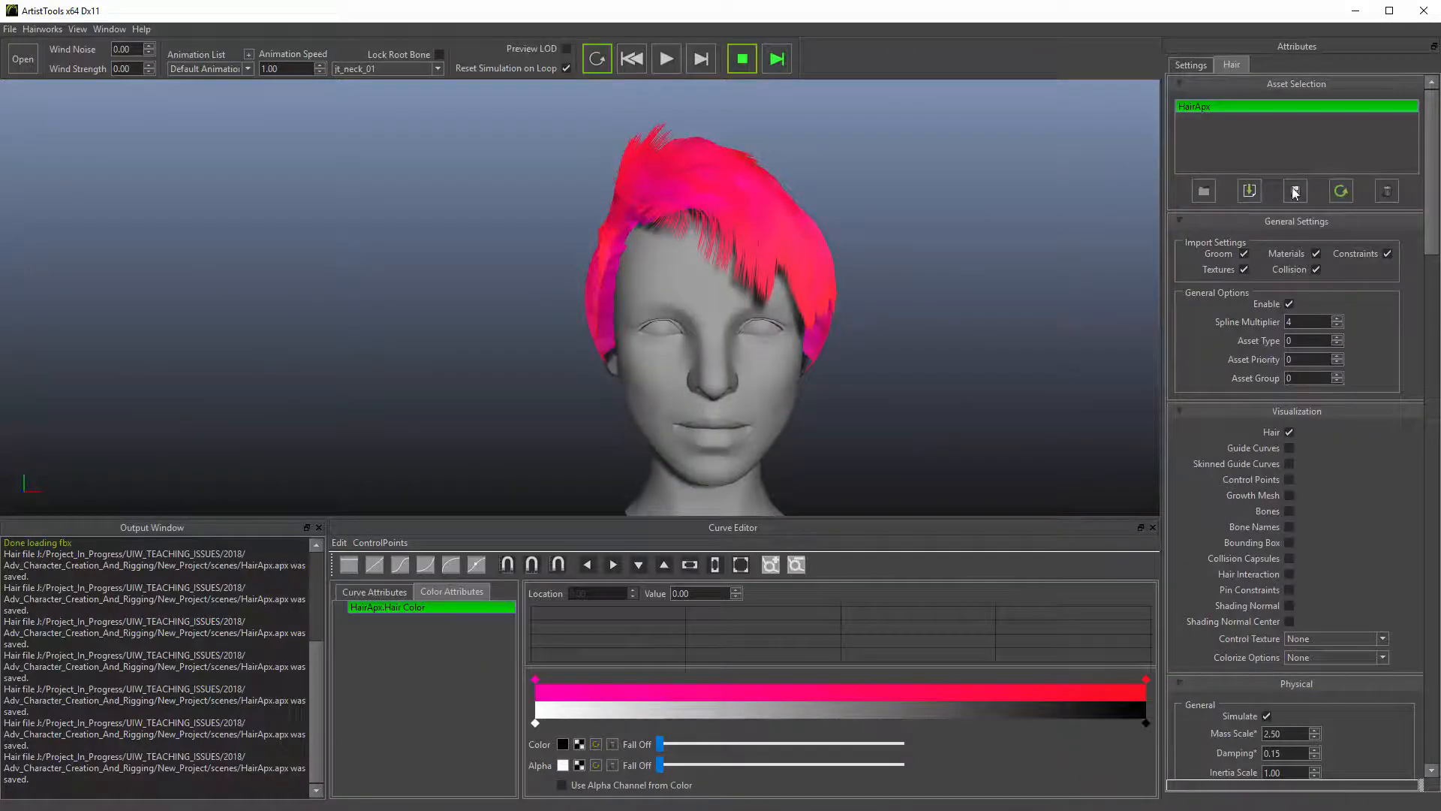
{"action": "left_click", "coordinate": [1358, 11]}
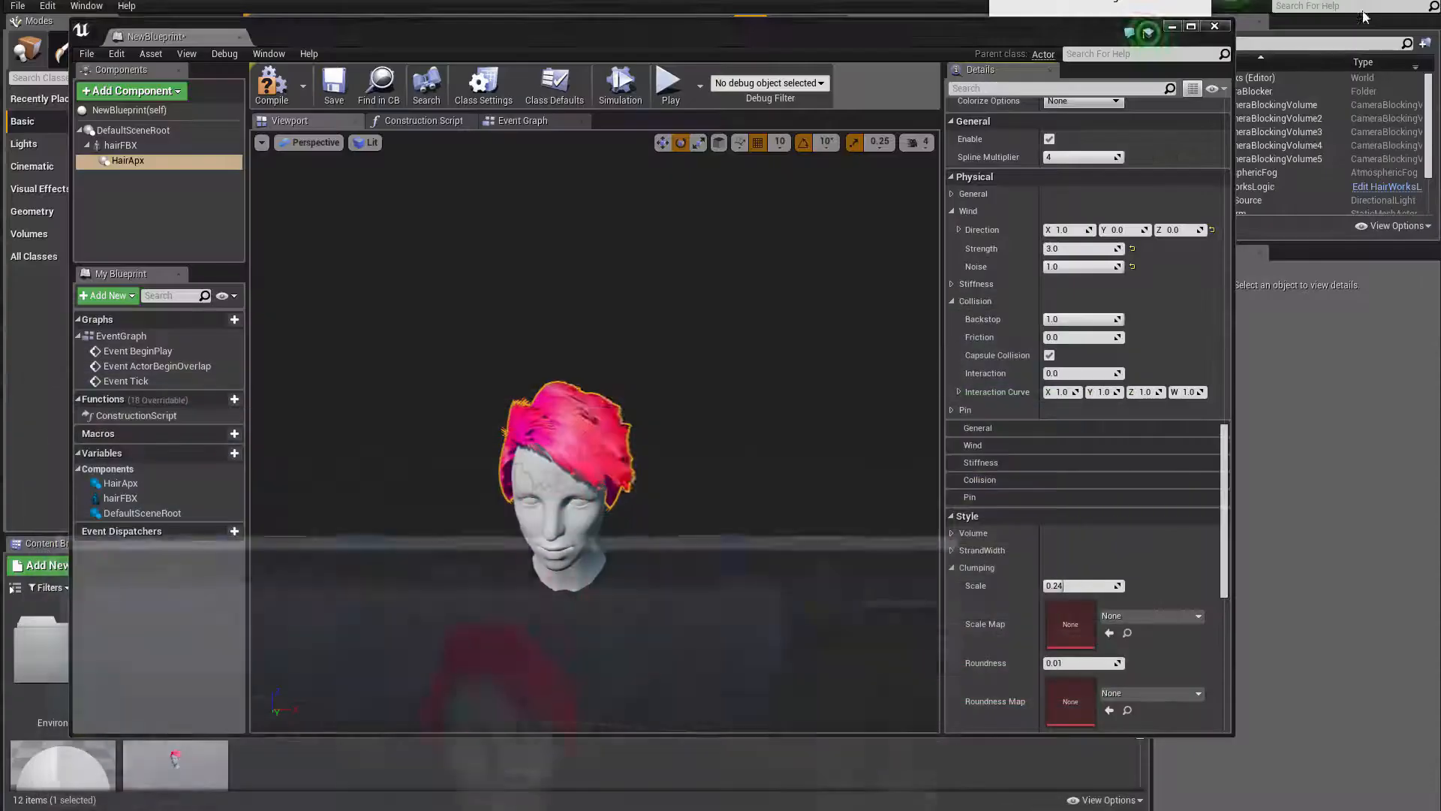
{"action": "key", "text": "alt+Tab"}
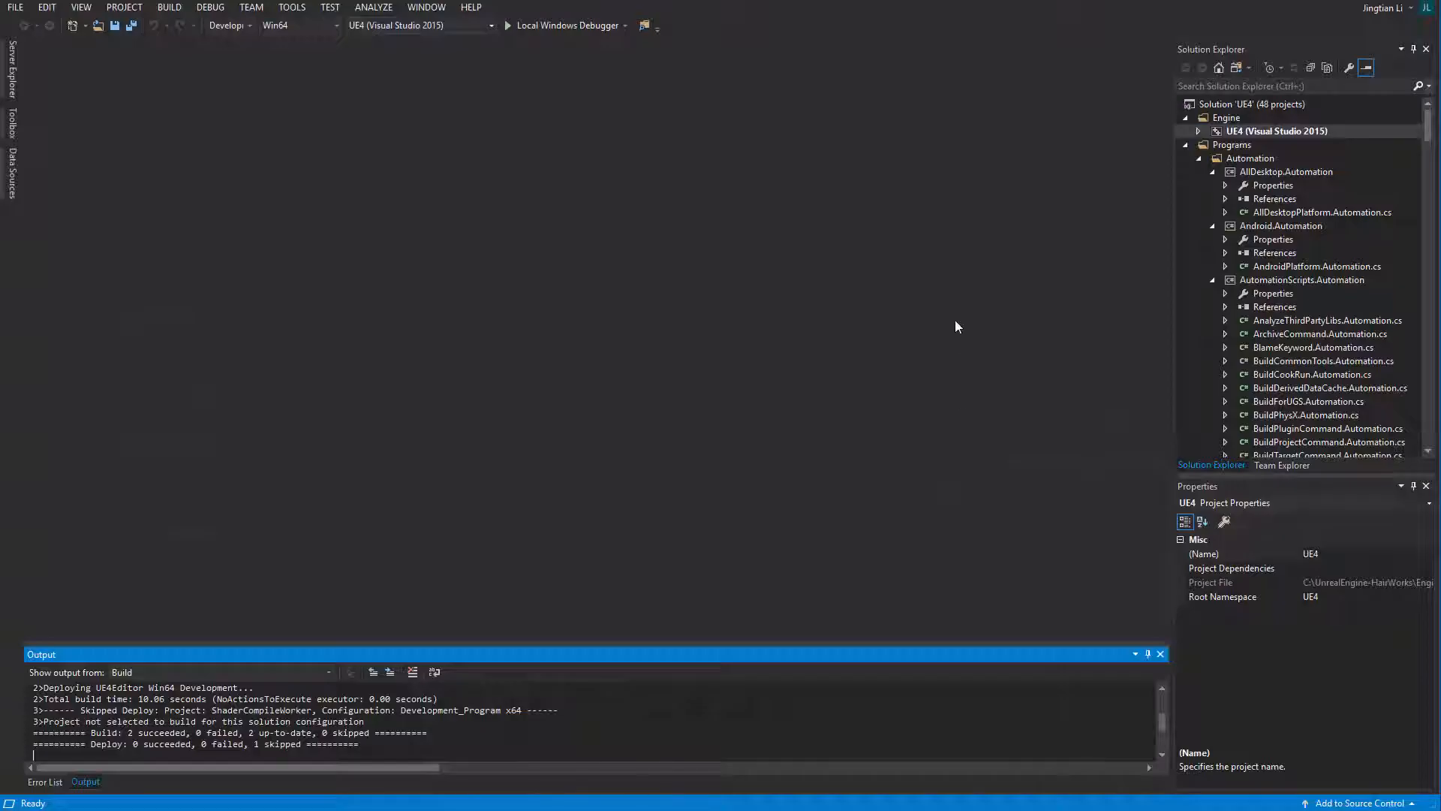
{"action": "key", "text": "alt+Tab"}
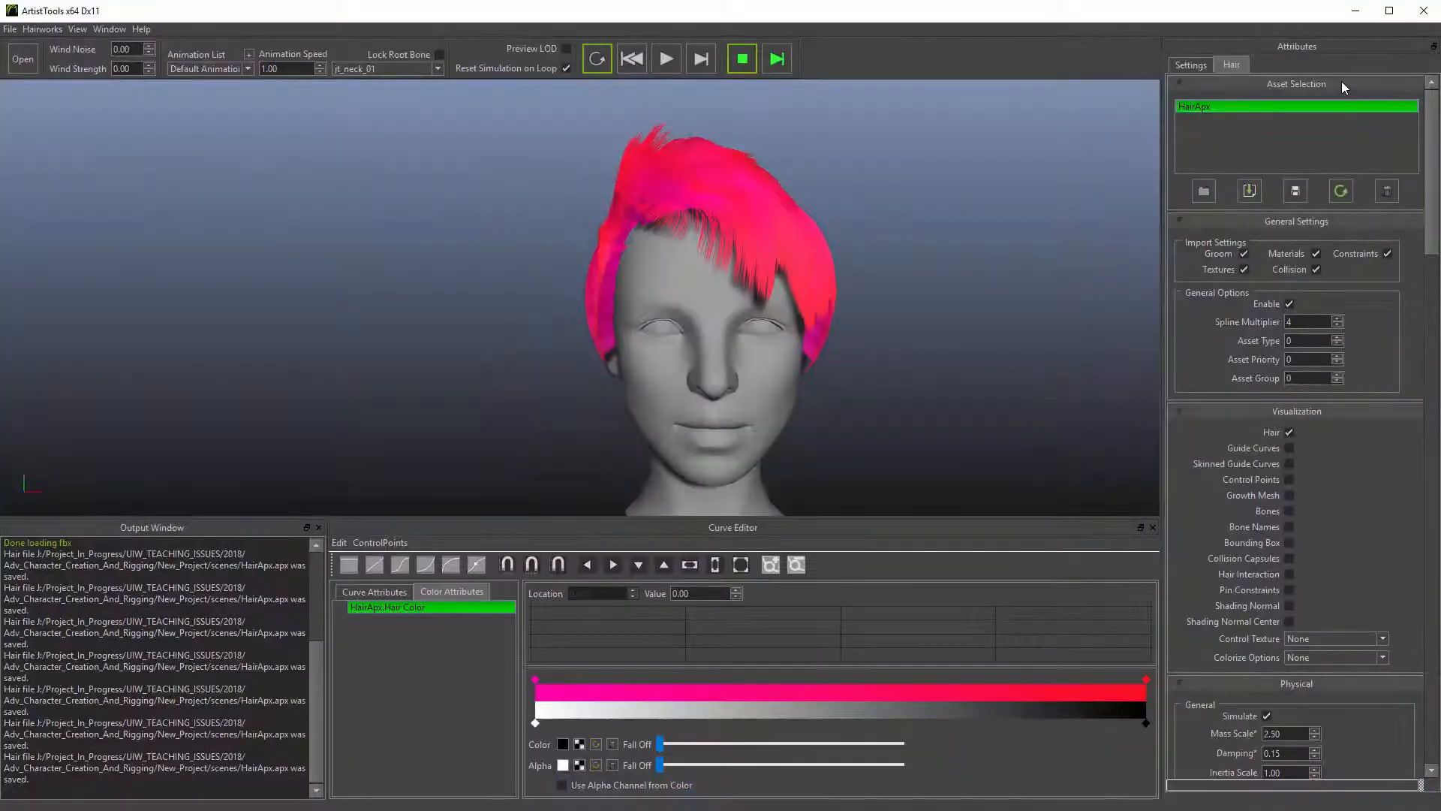
{"action": "left_click", "coordinate": [1358, 11]}
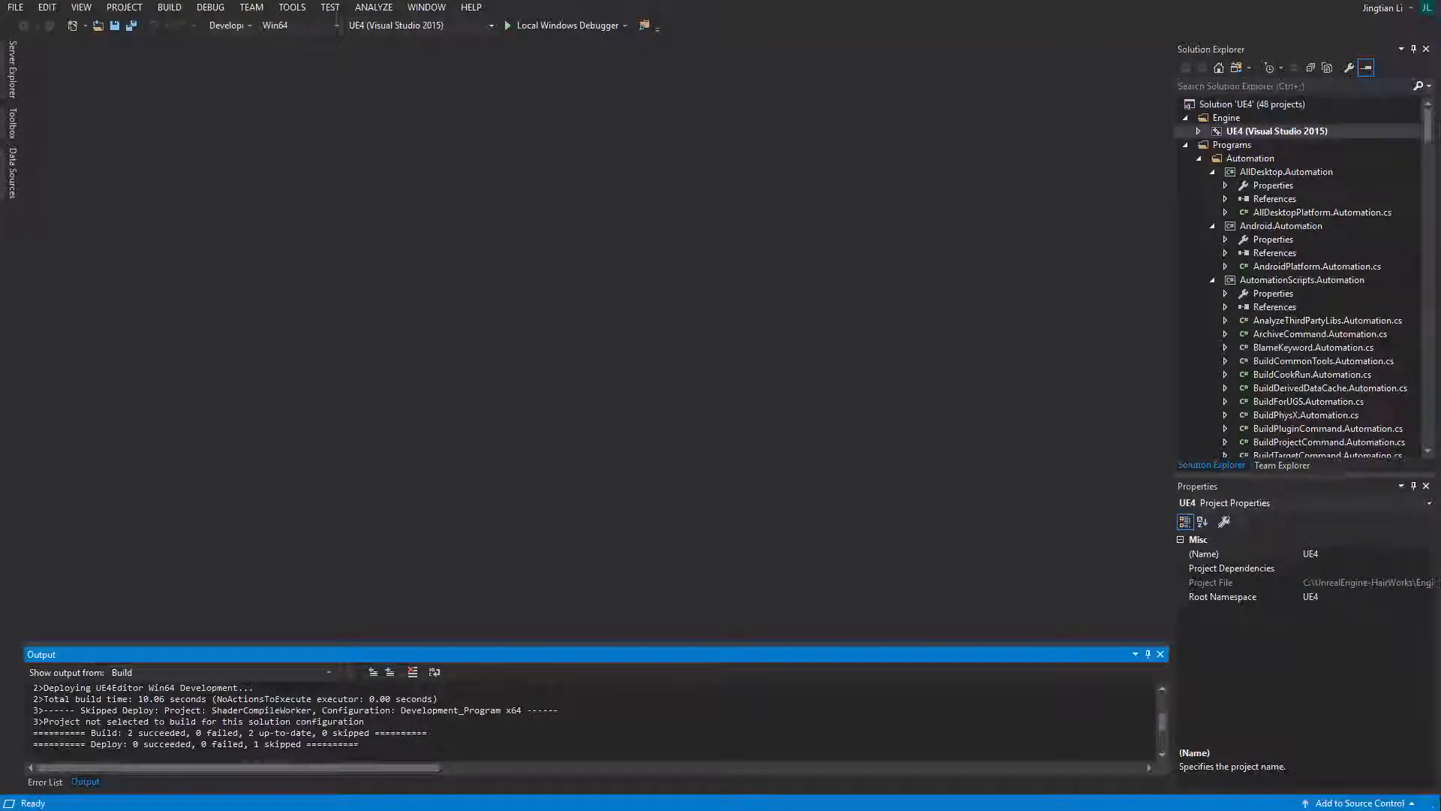
{"action": "key", "text": "alt+Tab"}
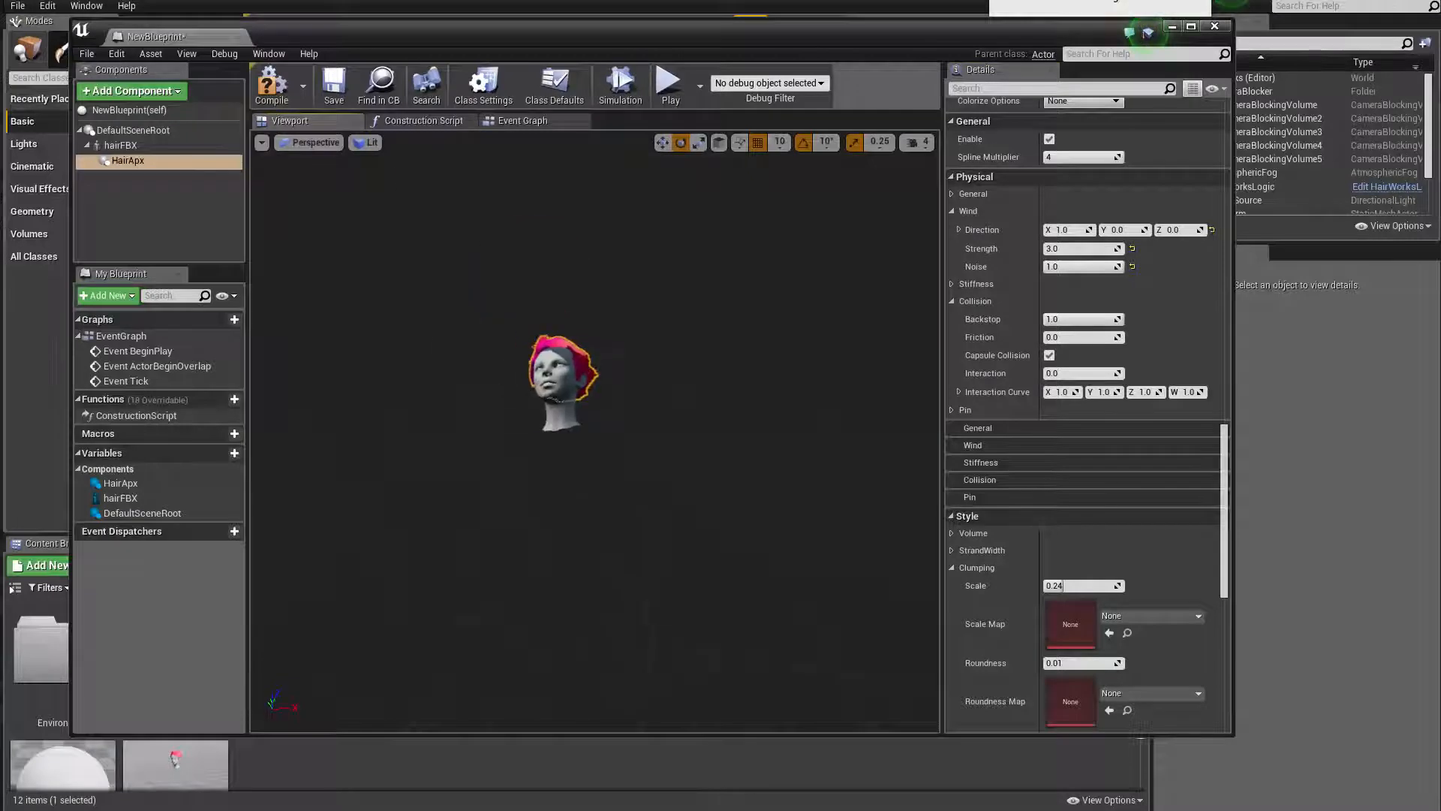
Compile and save the blueprint with its wind settings, viewing the head up close and from farther away
{"action": "key", "text": "w"}
{"action": "right_click_drag", "start_coordinate": [526, 450], "coordinate": [526, 480]}
{"action": "left_click", "coordinate": [274, 87]}
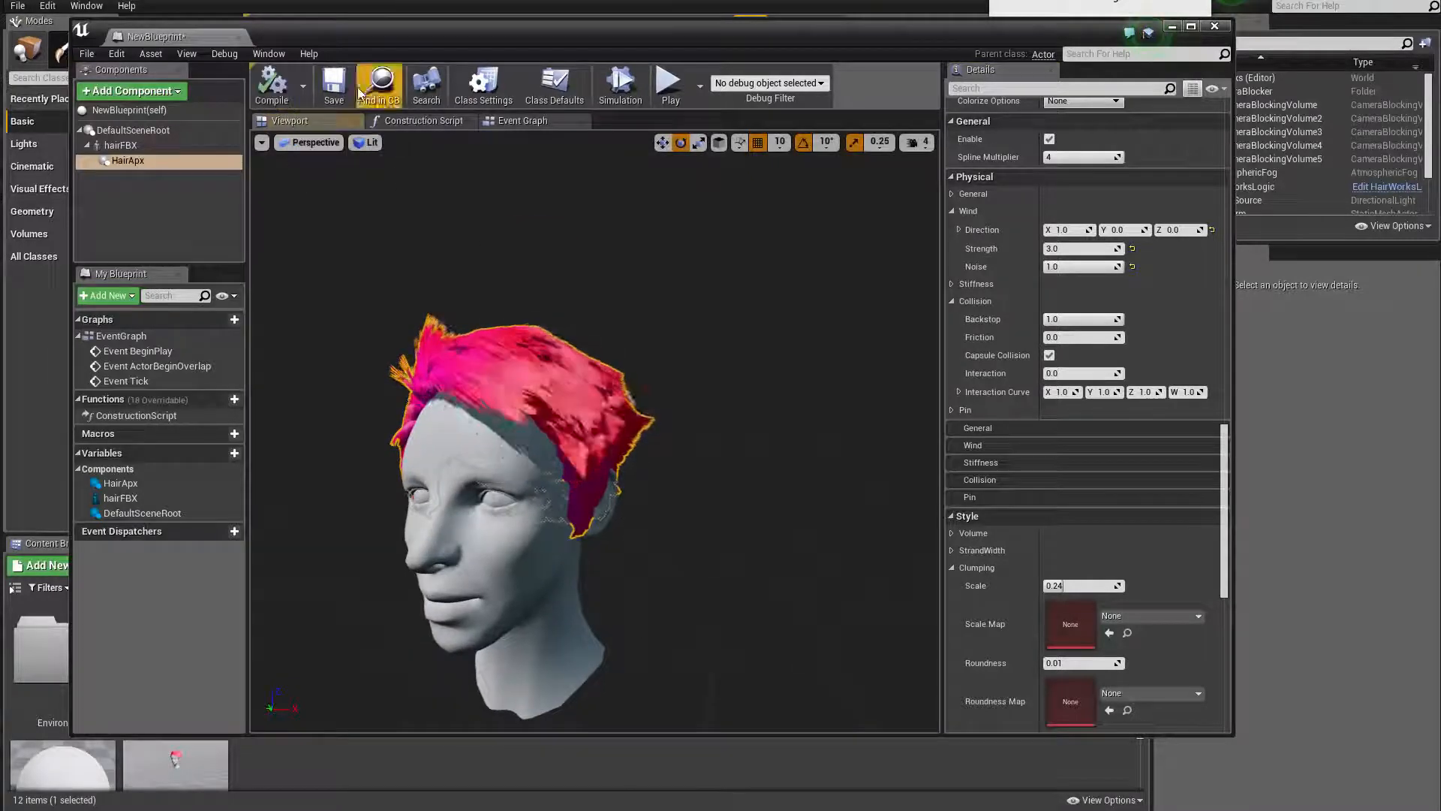
{"action": "left_click", "coordinate": [343, 89]}
{"action": "key", "text": "s"}
{"action": "right_click_drag", "start_coordinate": [480, 338], "coordinate": [480, 354]}
{"action": "key", "text": "w"}
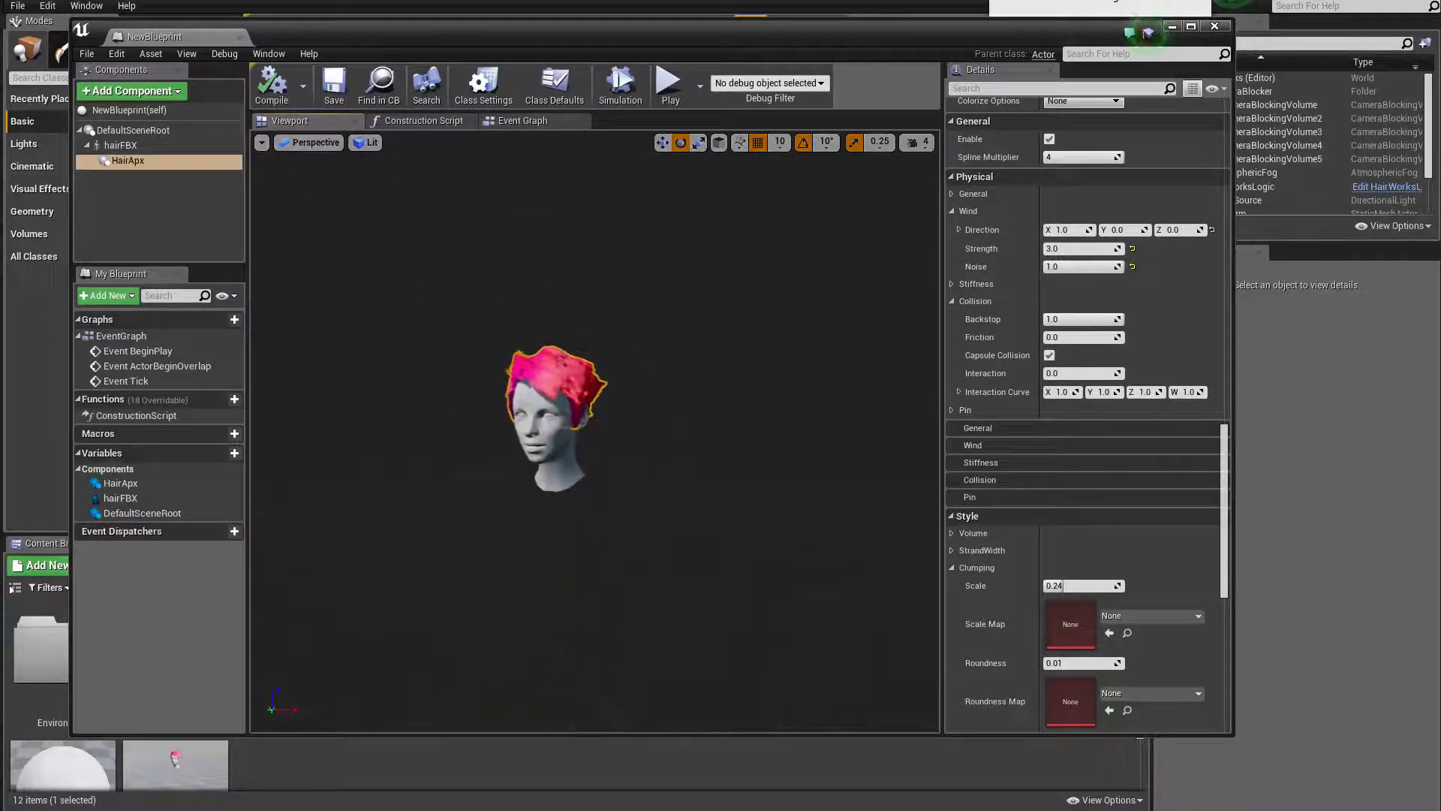
Return to the Blueprint editor, reposition its window over the main editor, and save the blueprint again
{"action": "key", "text": "alt+Tab"}
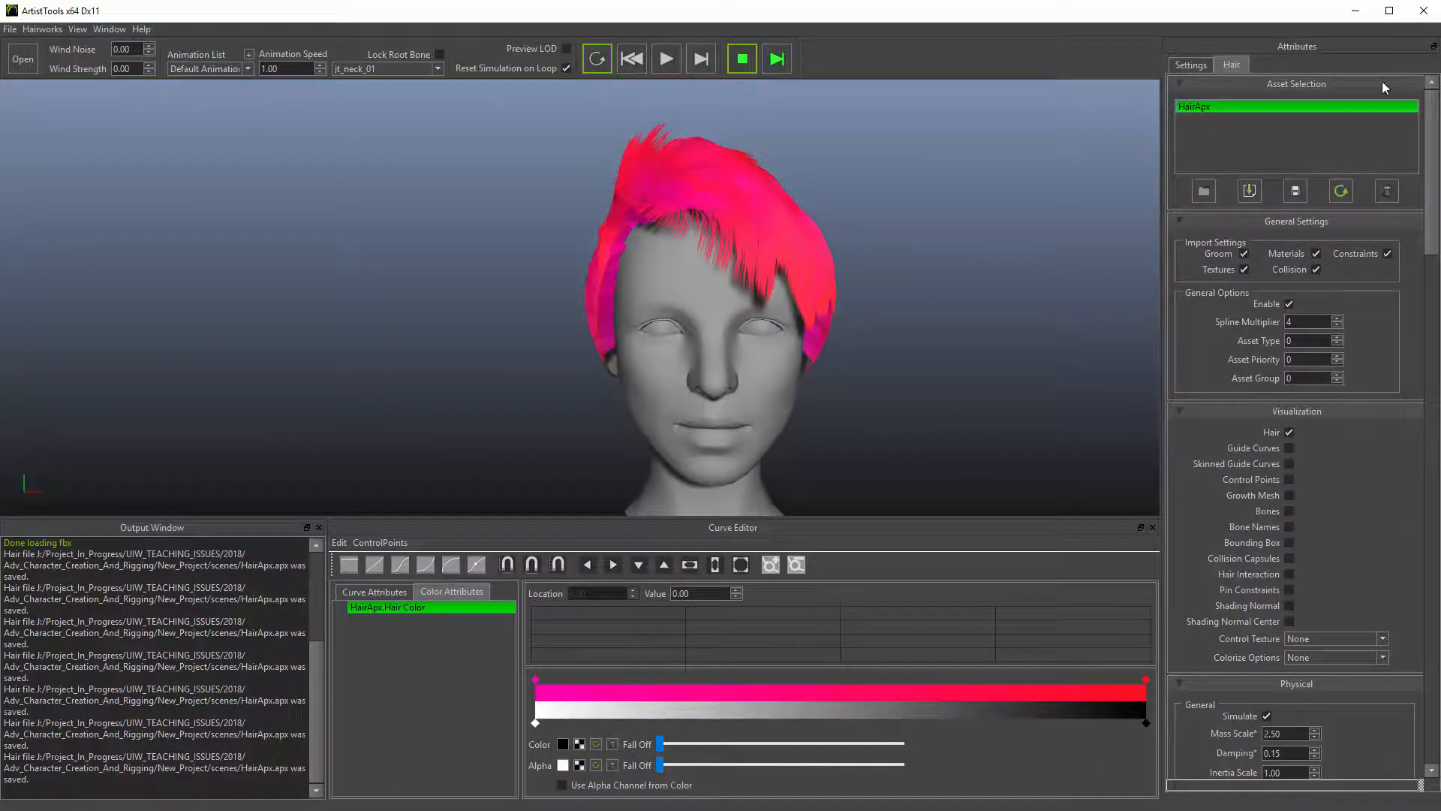
{"action": "left_click", "coordinate": [1355, 12]}
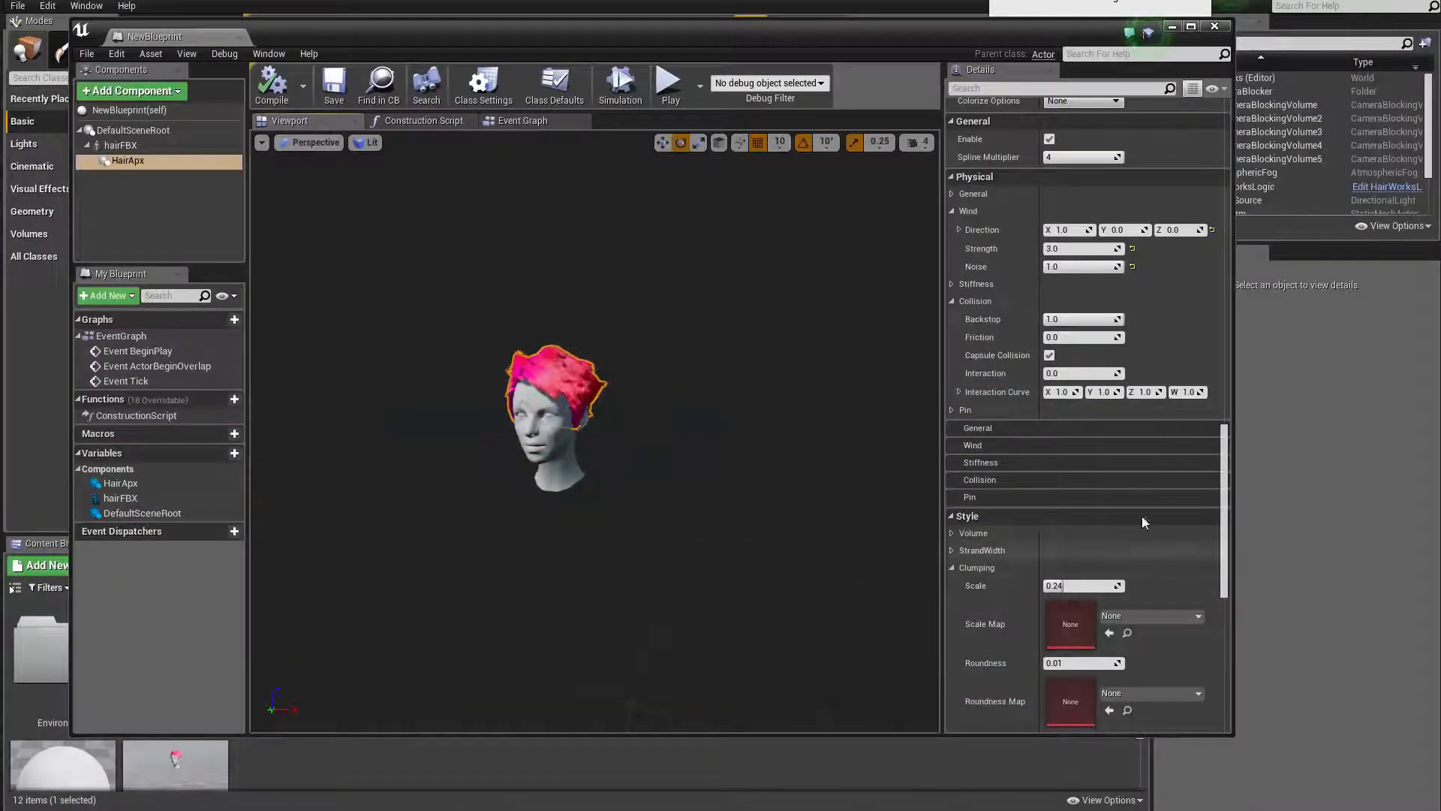
{"action": "left_click_drag", "start_coordinate": [1023, 37], "coordinate": [950, 809]}
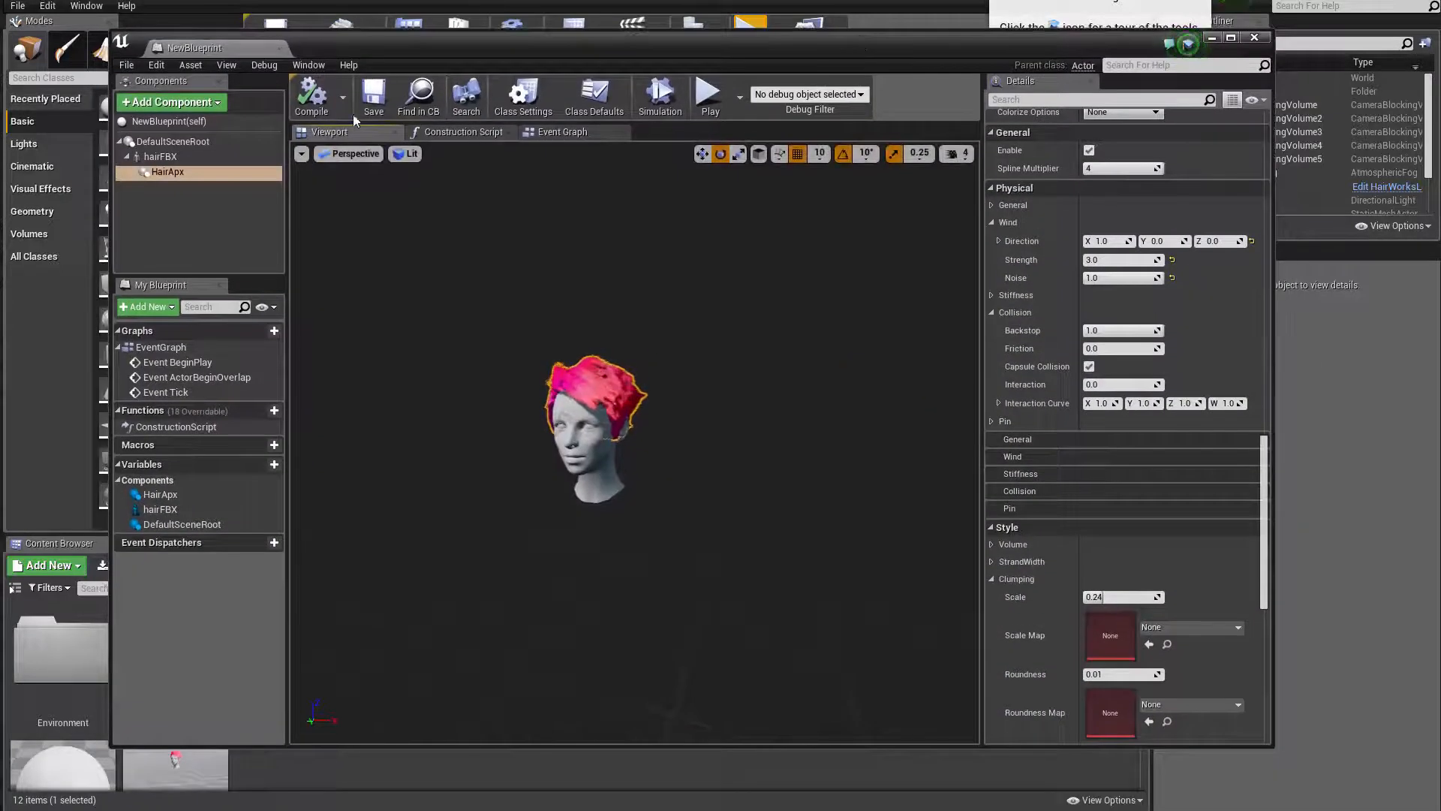
{"action": "left_click", "coordinate": [374, 96]}
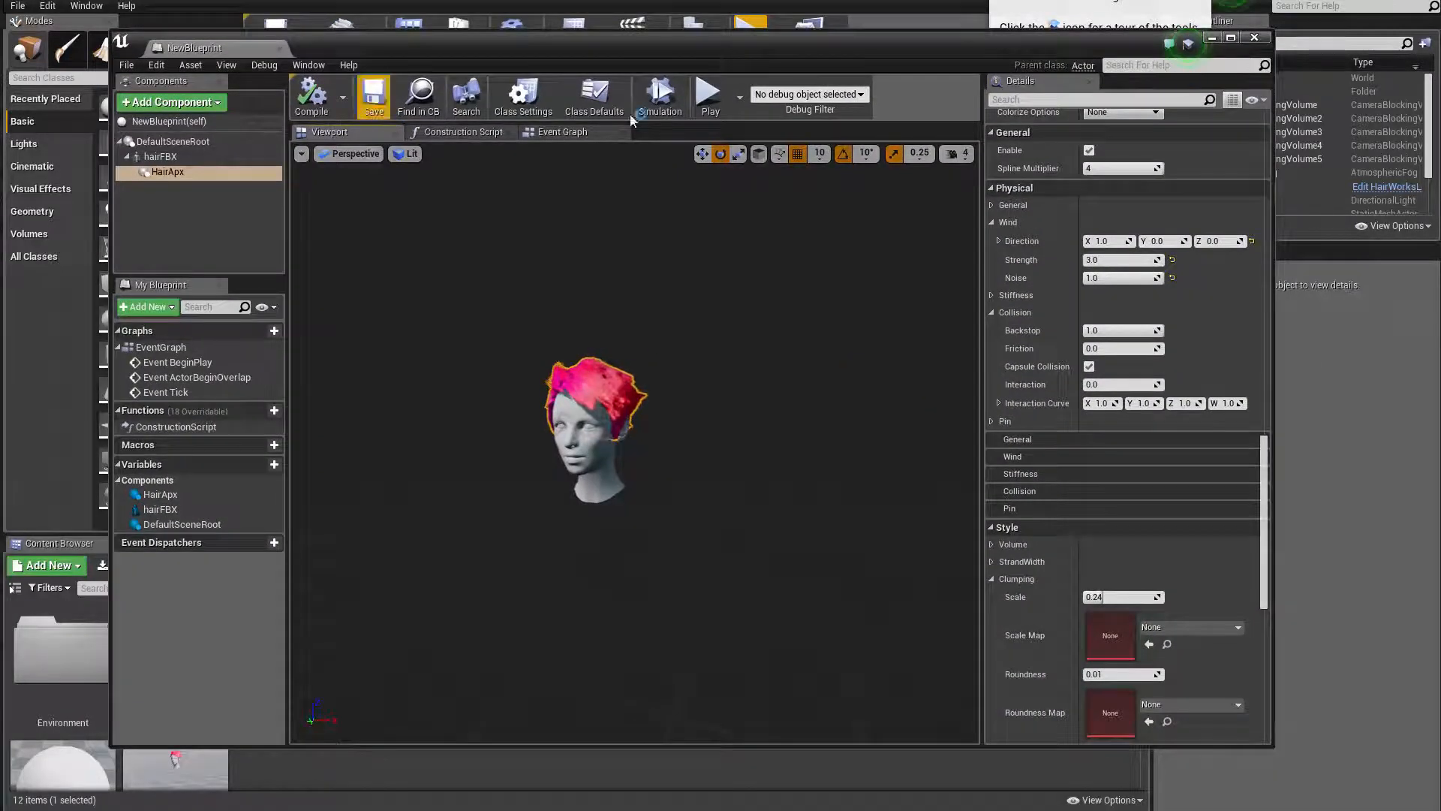
Close the Blueprint editor and place NewBlueprint in the level at about X -240, Y 230, Z 0, then deselect it
{"action": "left_click", "coordinate": [1263, 39]}
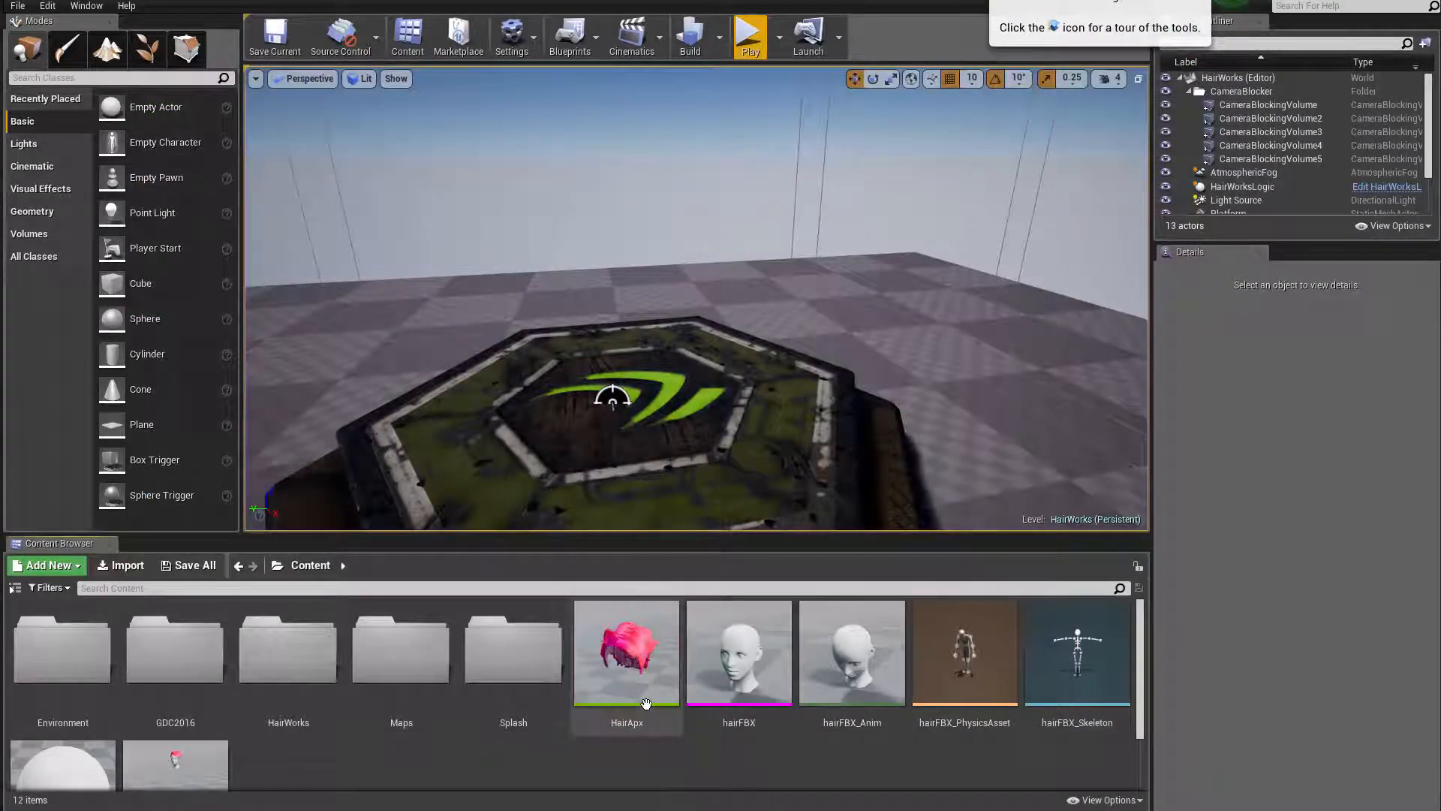
{"action": "scroll", "coordinate": [676, 698], "scroll_direction": "down", "scroll_amount": 2}
{"action": "left_click_drag", "start_coordinate": [186, 690], "coordinate": [337, 357]}
{"action": "mouse_move", "coordinate": [595, 250]}
{"action": "right_mouse_down"}
{"action": "mouse_move", "coordinate": [540, 250]}
{"action": "mouse_move", "coordinate": [518, 192]}
{"action": "mouse_move", "coordinate": [517, 247]}
{"action": "mouse_move", "coordinate": [592, 256]}
{"action": "right_mouse_up"}
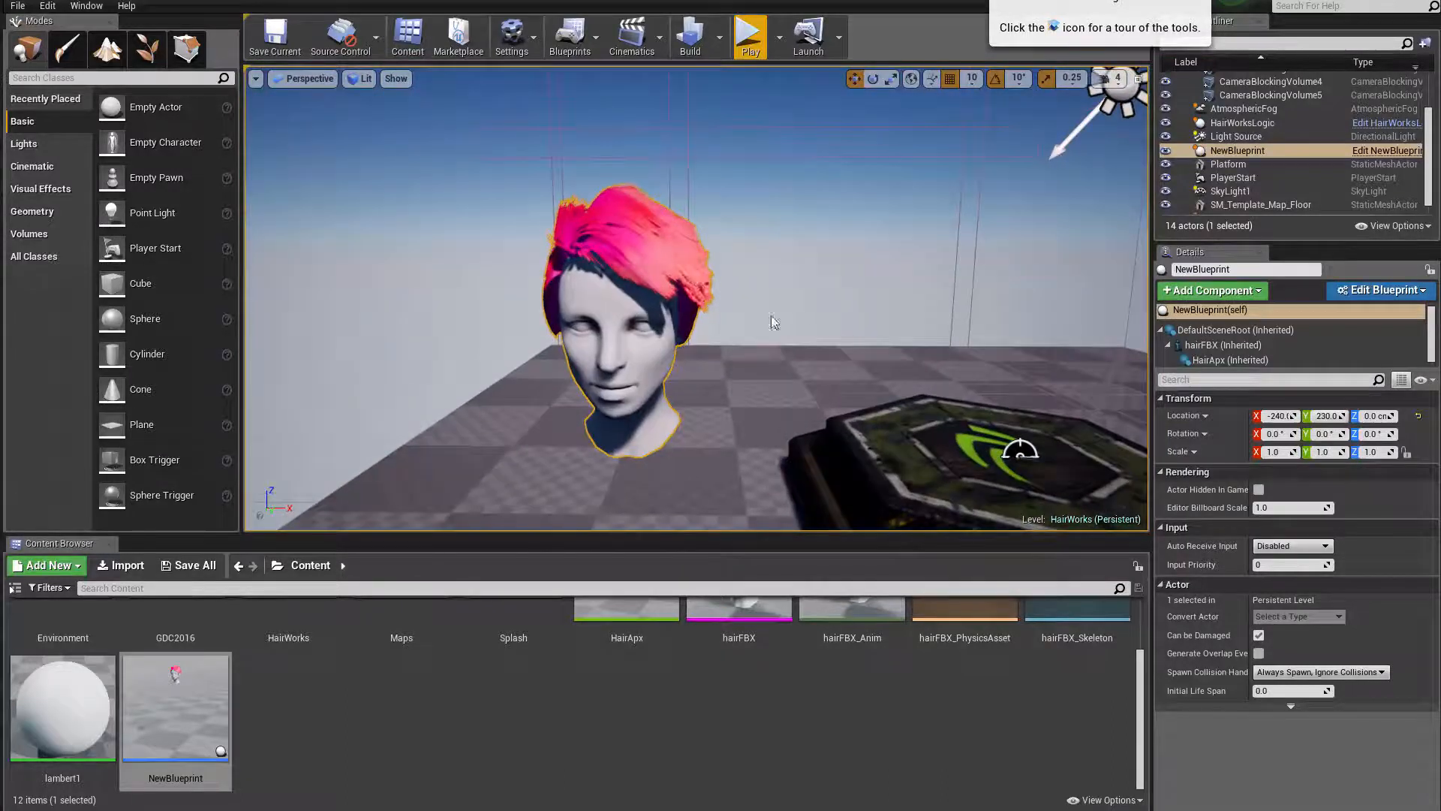
{"action": "left_click", "coordinate": [773, 322]}
{"action": "mouse_move", "coordinate": [782, 416]}
{"action": "right_mouse_down"}
{"action": "mouse_move", "coordinate": [780, 375]}
{"action": "mouse_move", "coordinate": [784, 415]}
{"action": "right_mouse_up"}
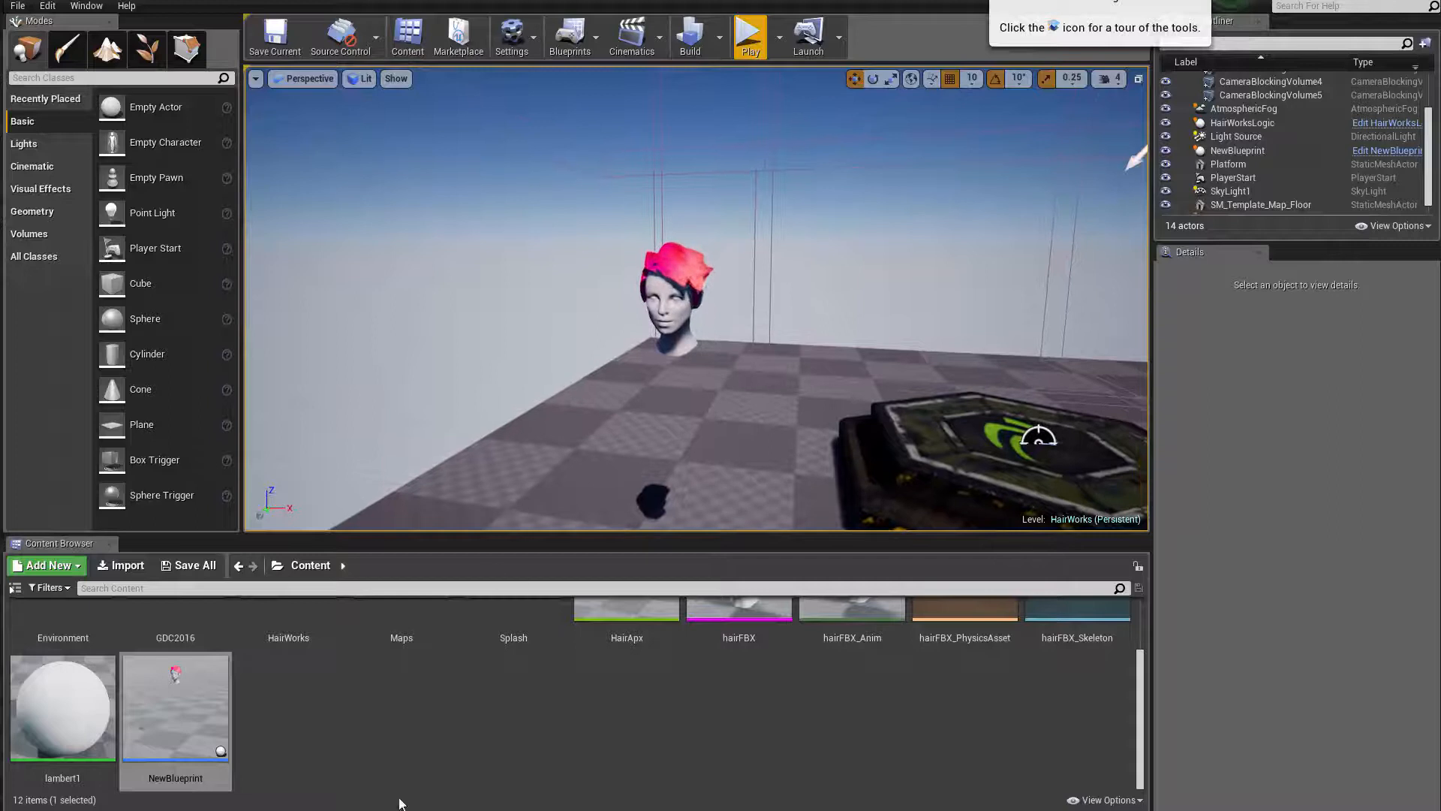
Place the bull blueprint from the HairWorks/Manjaladon folder in the level at about X -320, Y 40, Z 0
{"action": "left_click", "coordinate": [465, 751]}
{"action": "scroll", "coordinate": [443, 687], "scroll_direction": "up", "scroll_amount": 2}
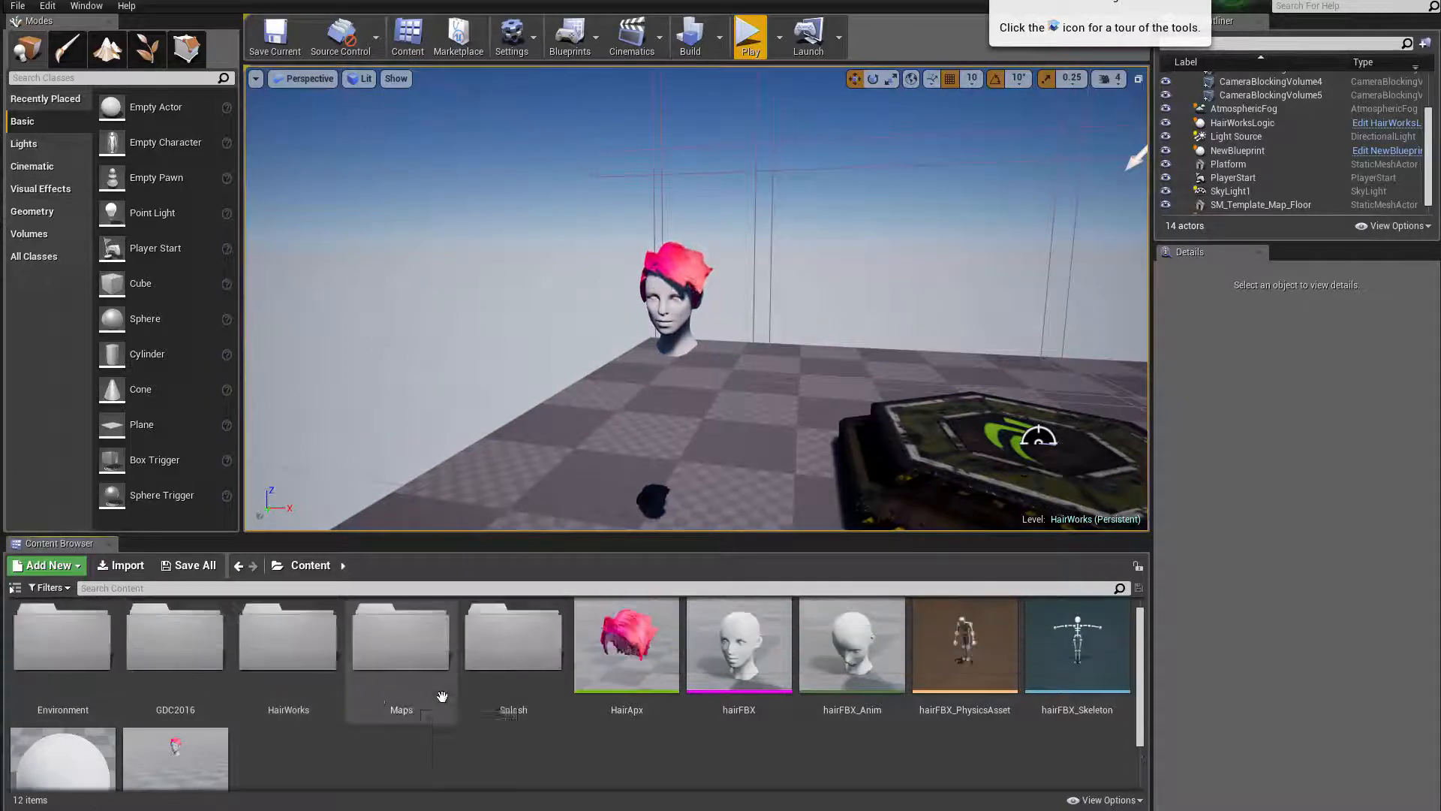
{"action": "double_click", "coordinate": [290, 645]}
{"action": "left_click", "coordinate": [176, 666]}
{"action": "double_click", "coordinate": [176, 666]}
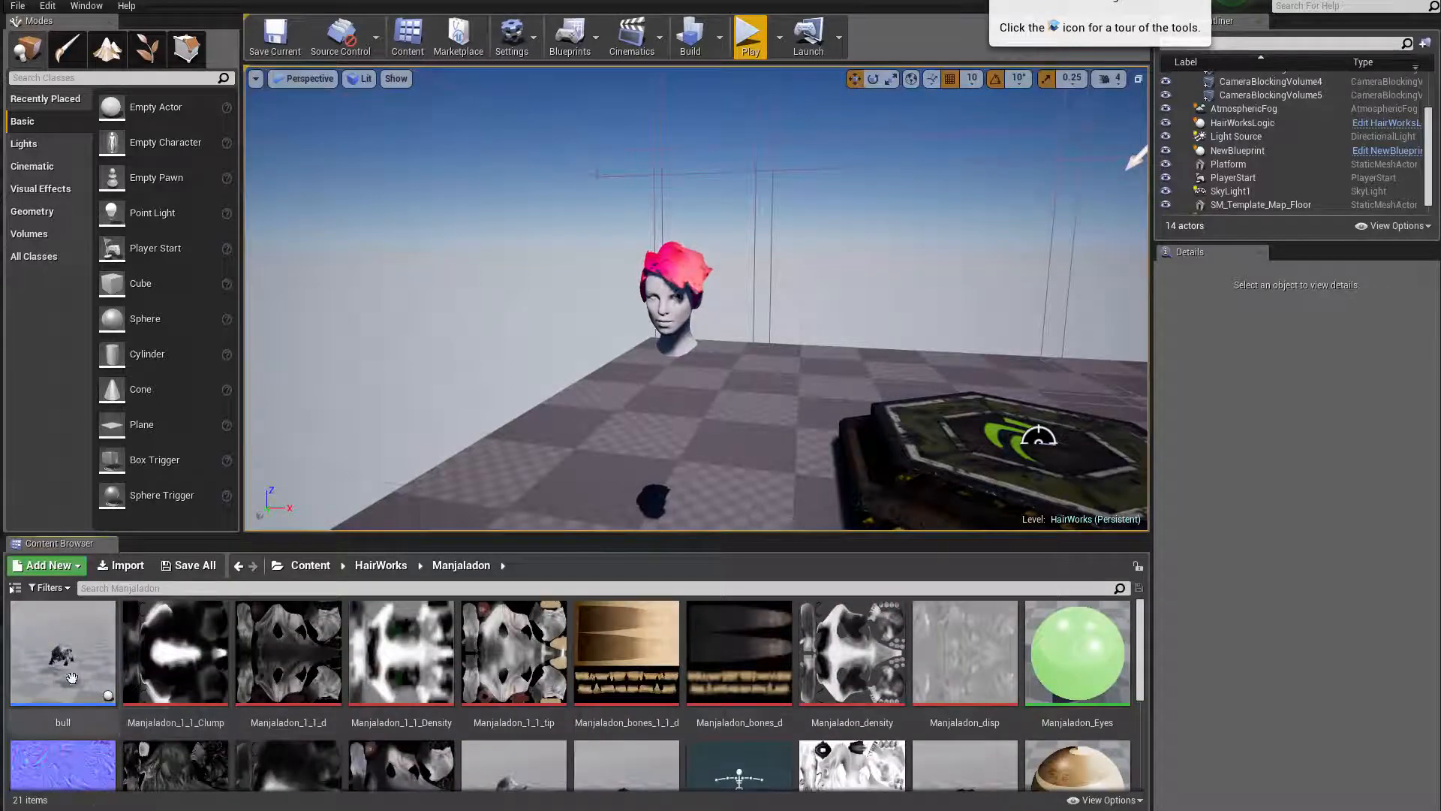
{"action": "left_click_drag", "start_coordinate": [88, 665], "coordinate": [655, 476]}
{"action": "right_click_drag", "start_coordinate": [654, 475], "coordinate": [518, 517]}
{"action": "key", "text": "w"}
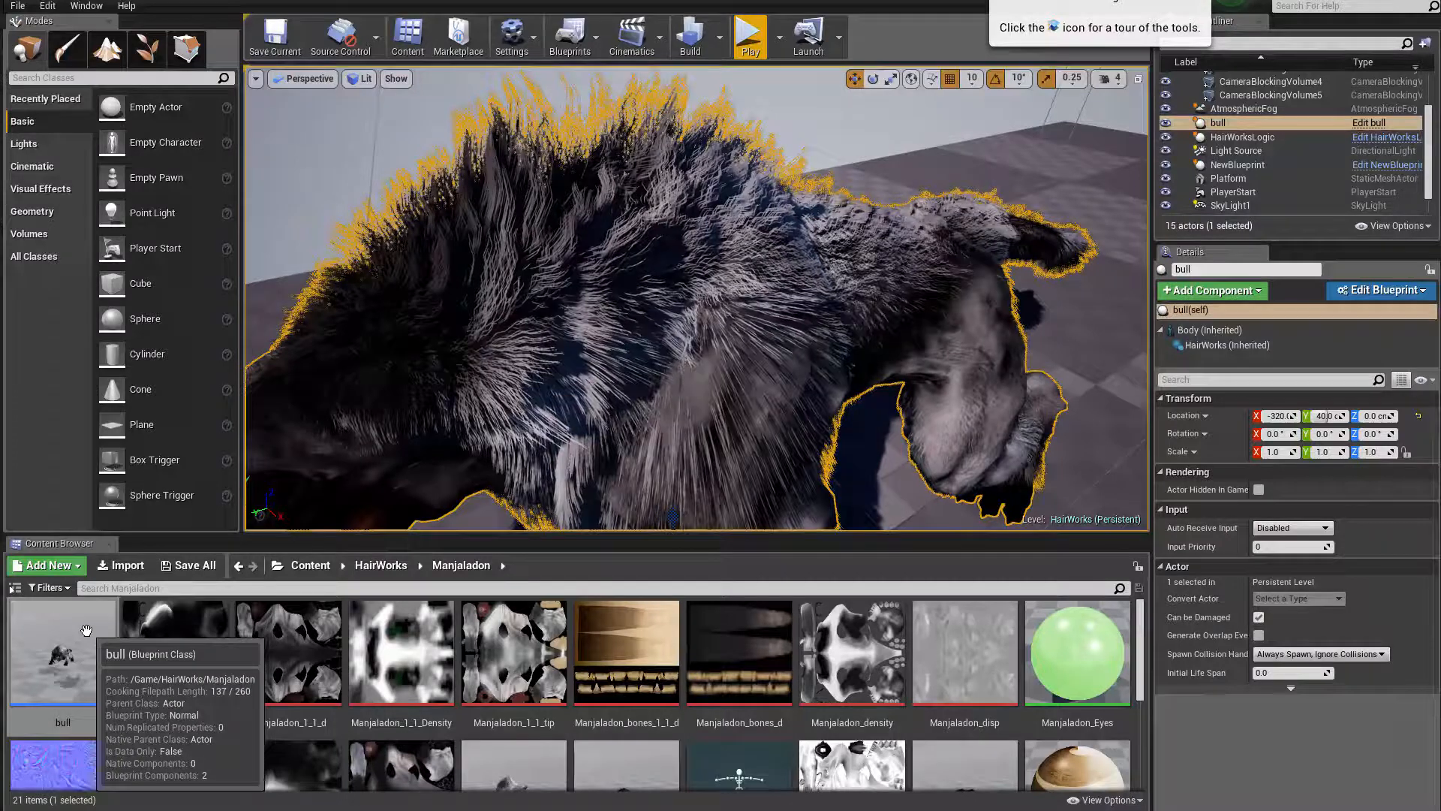
Examine the bull's HairWorks and Body component settings, including its animation mode, and briefly play-test the level
{"action": "left_click", "coordinate": [1217, 344]}
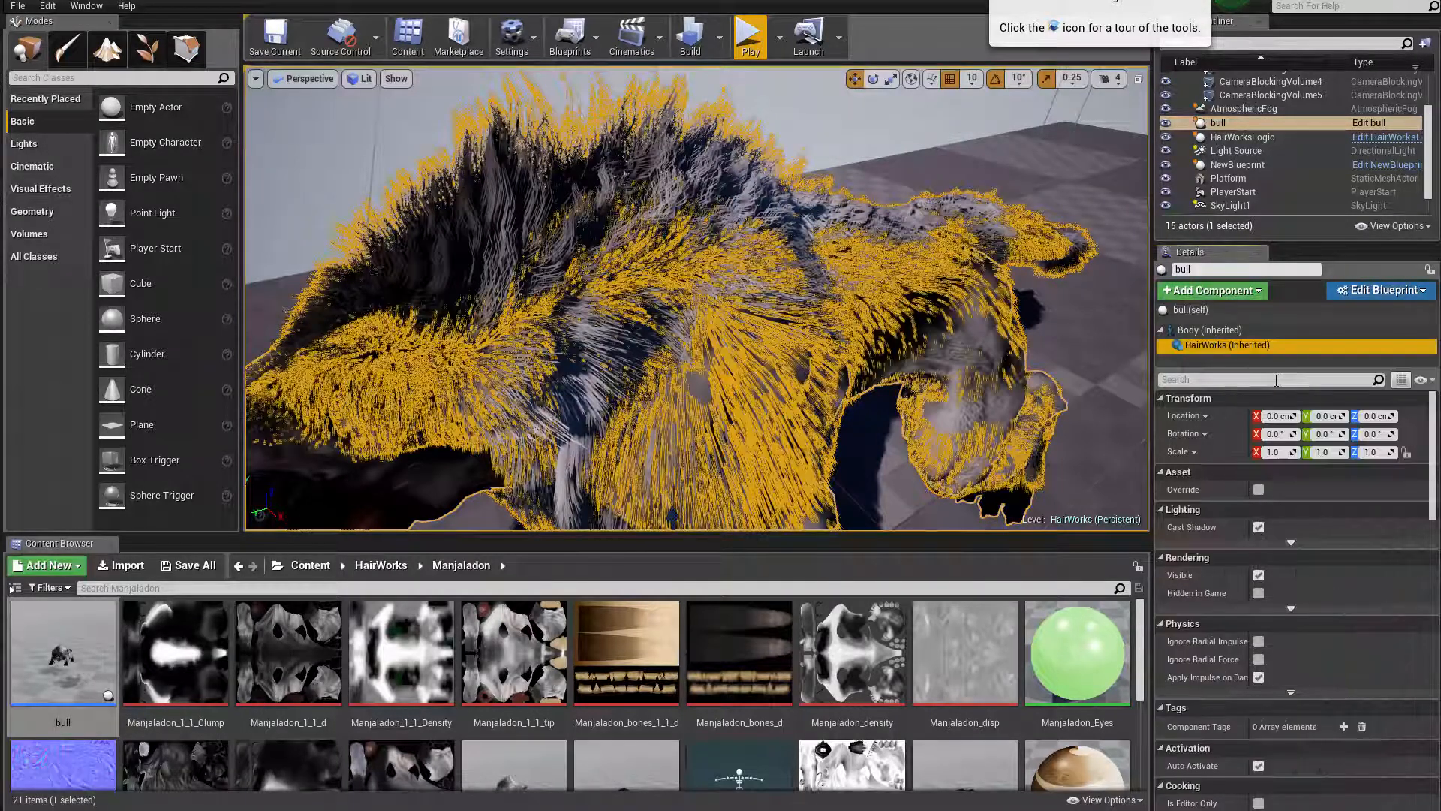
{"action": "left_click", "coordinate": [1200, 329]}
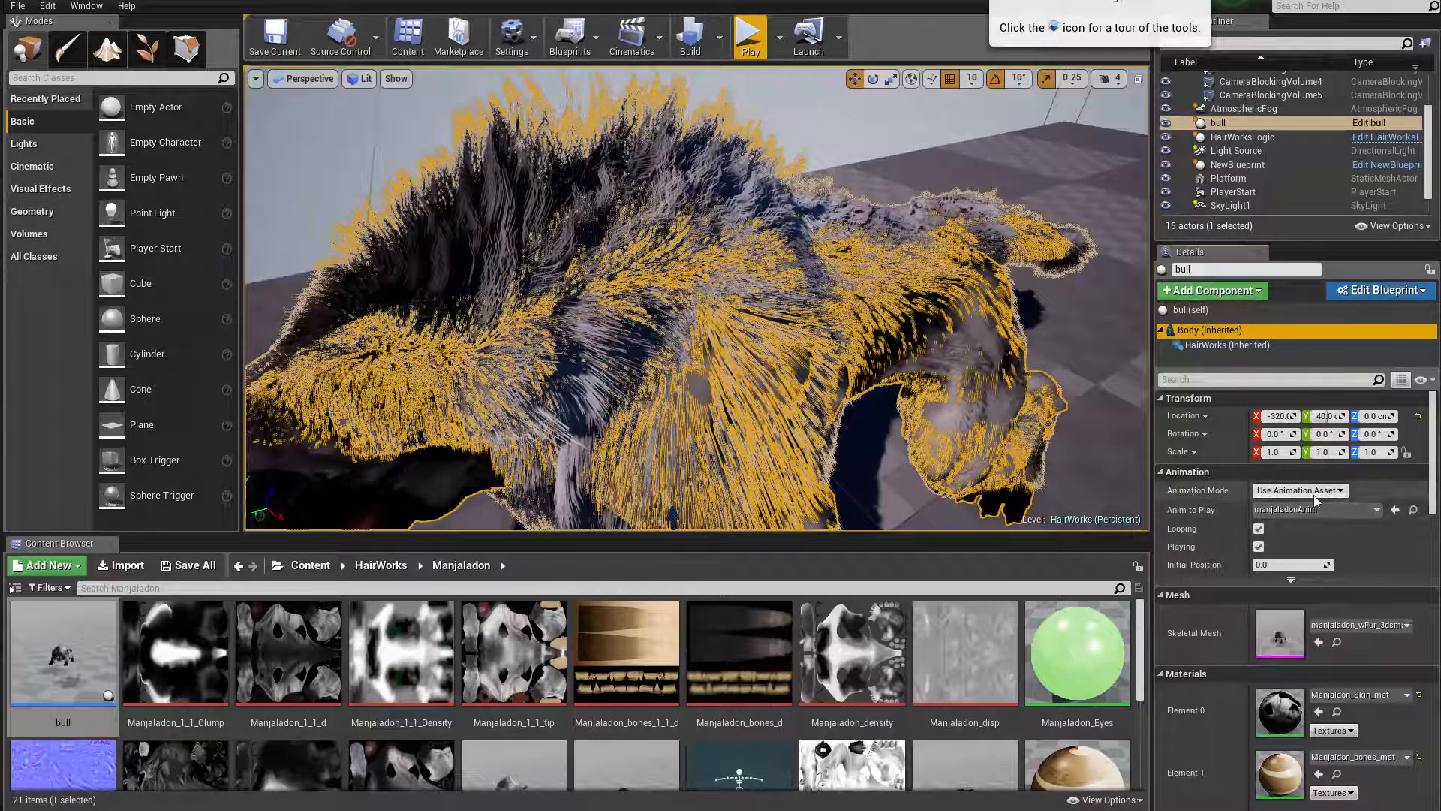
{"action": "left_click", "coordinate": [764, 45]}
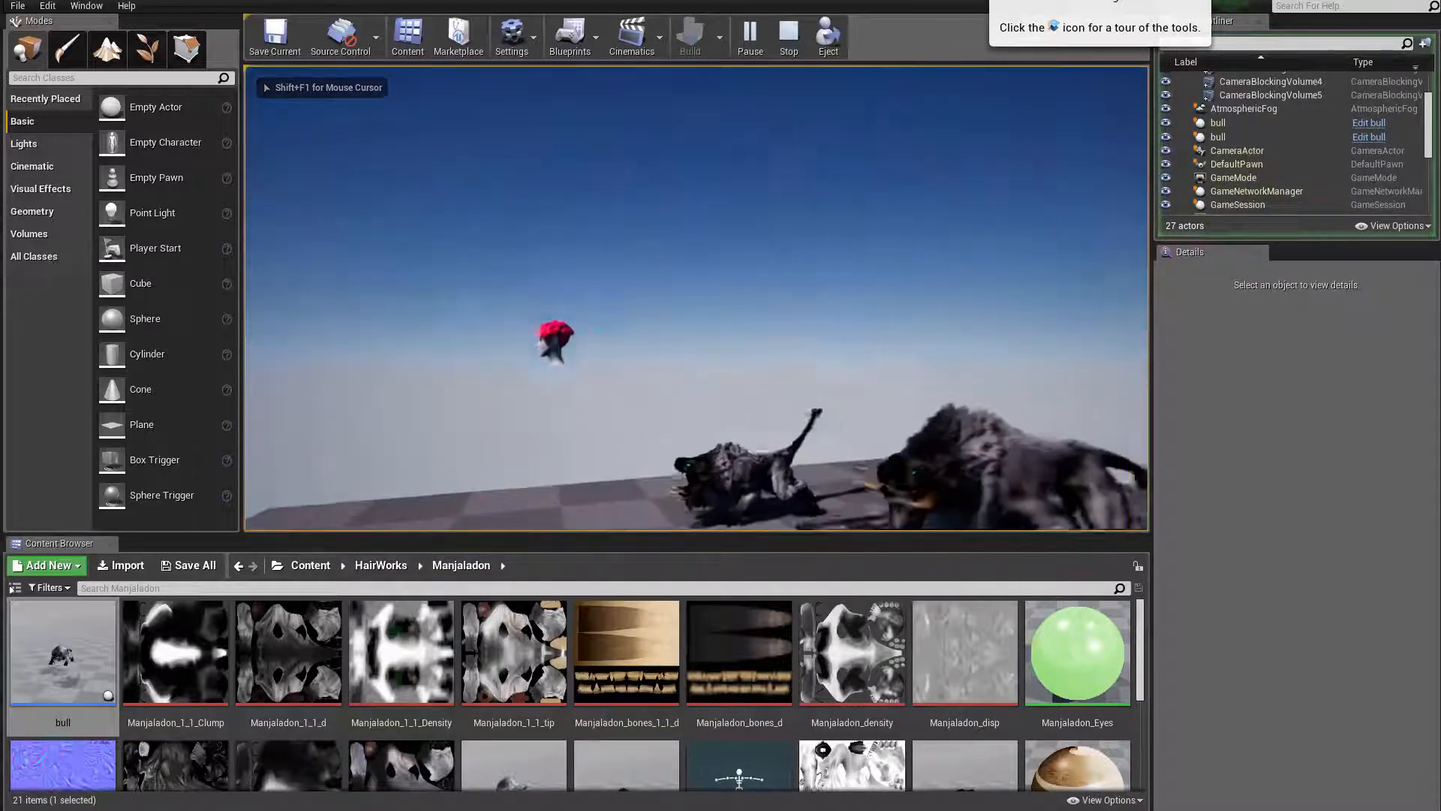
{"action": "key", "text": "Escape"}
Set the placed head's hairFBX component to Use Animation Asset mode with hairFBX_Anim as the animation to play
{"action": "left_click", "coordinate": [512, 381]}
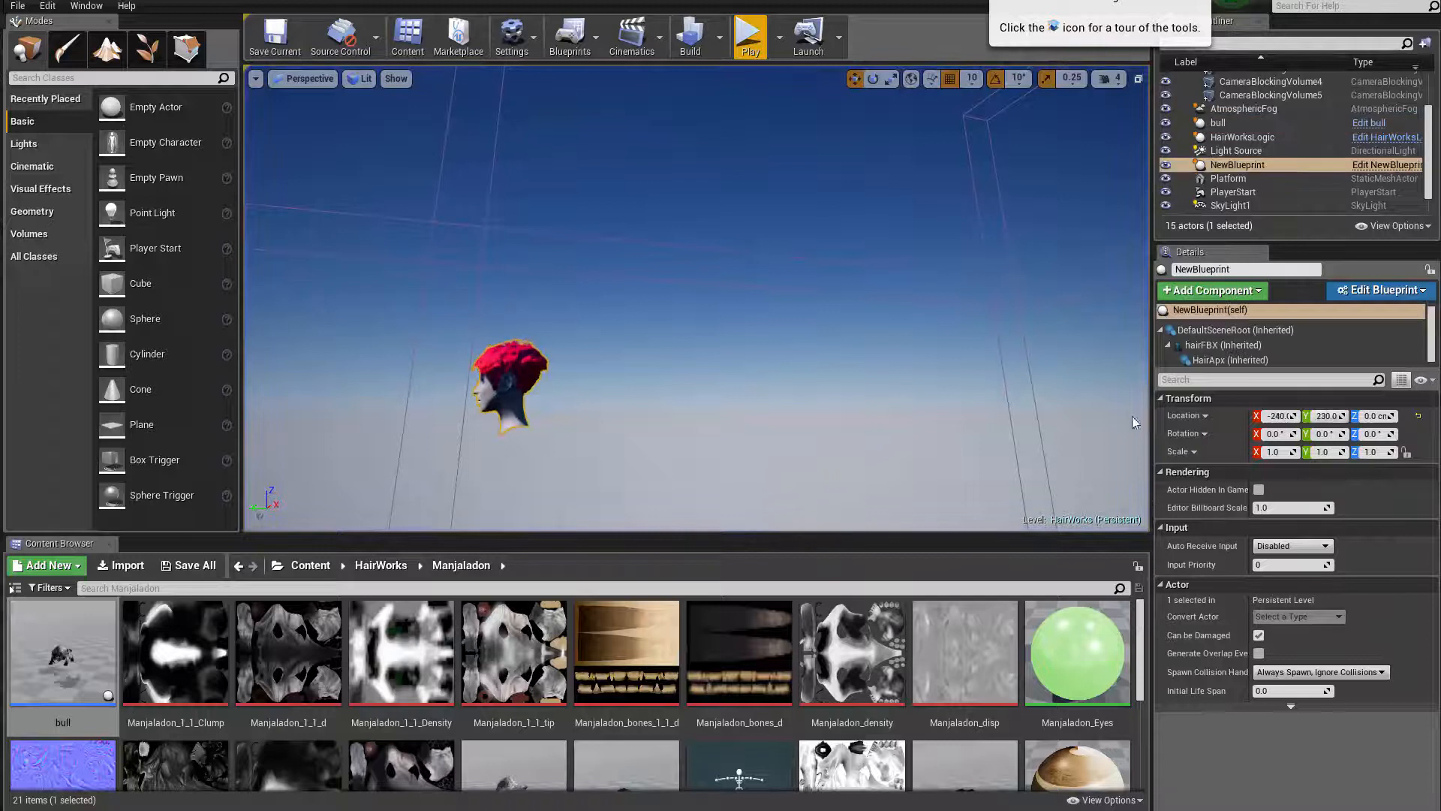
{"action": "left_click", "coordinate": [1201, 360]}
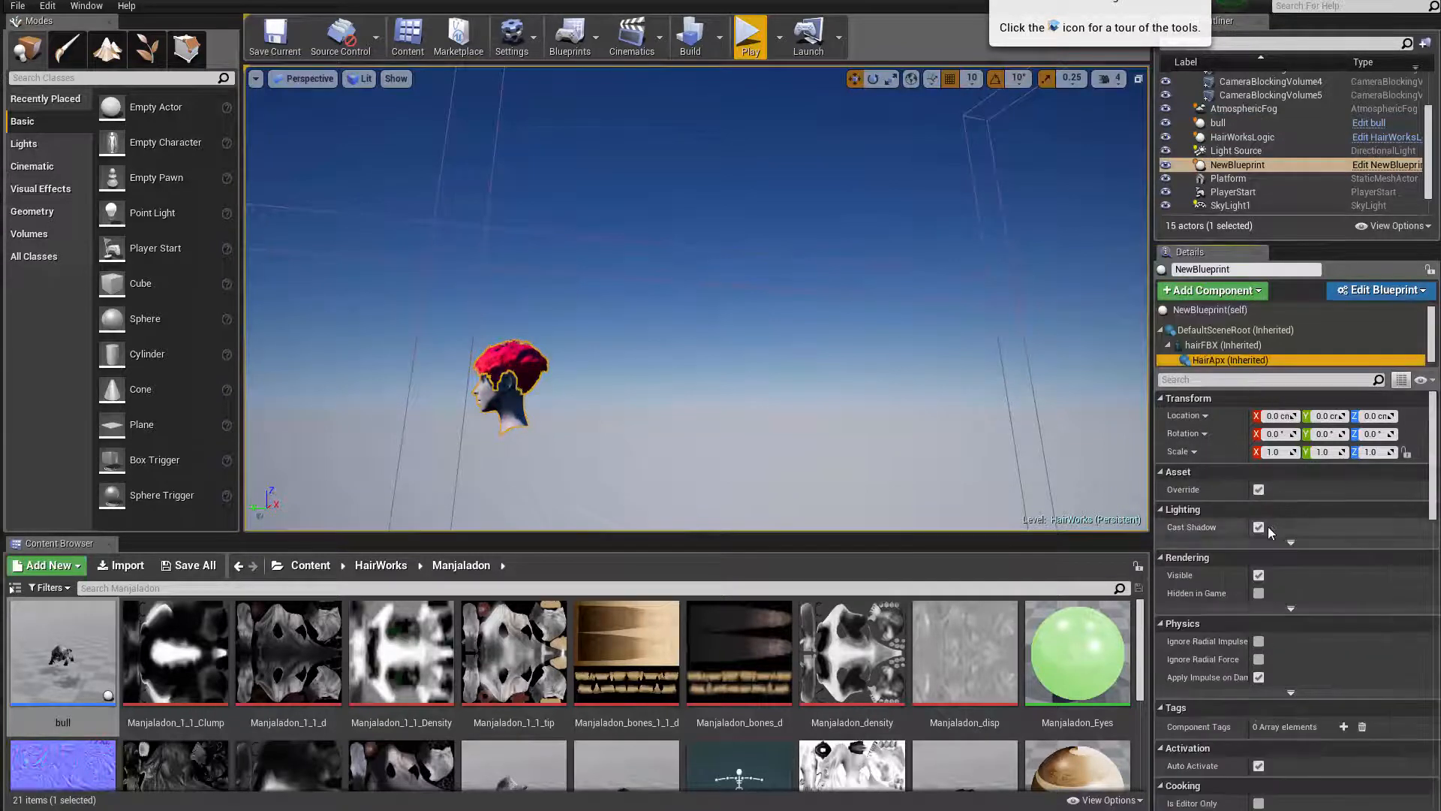
{"action": "left_click", "coordinate": [1223, 345]}
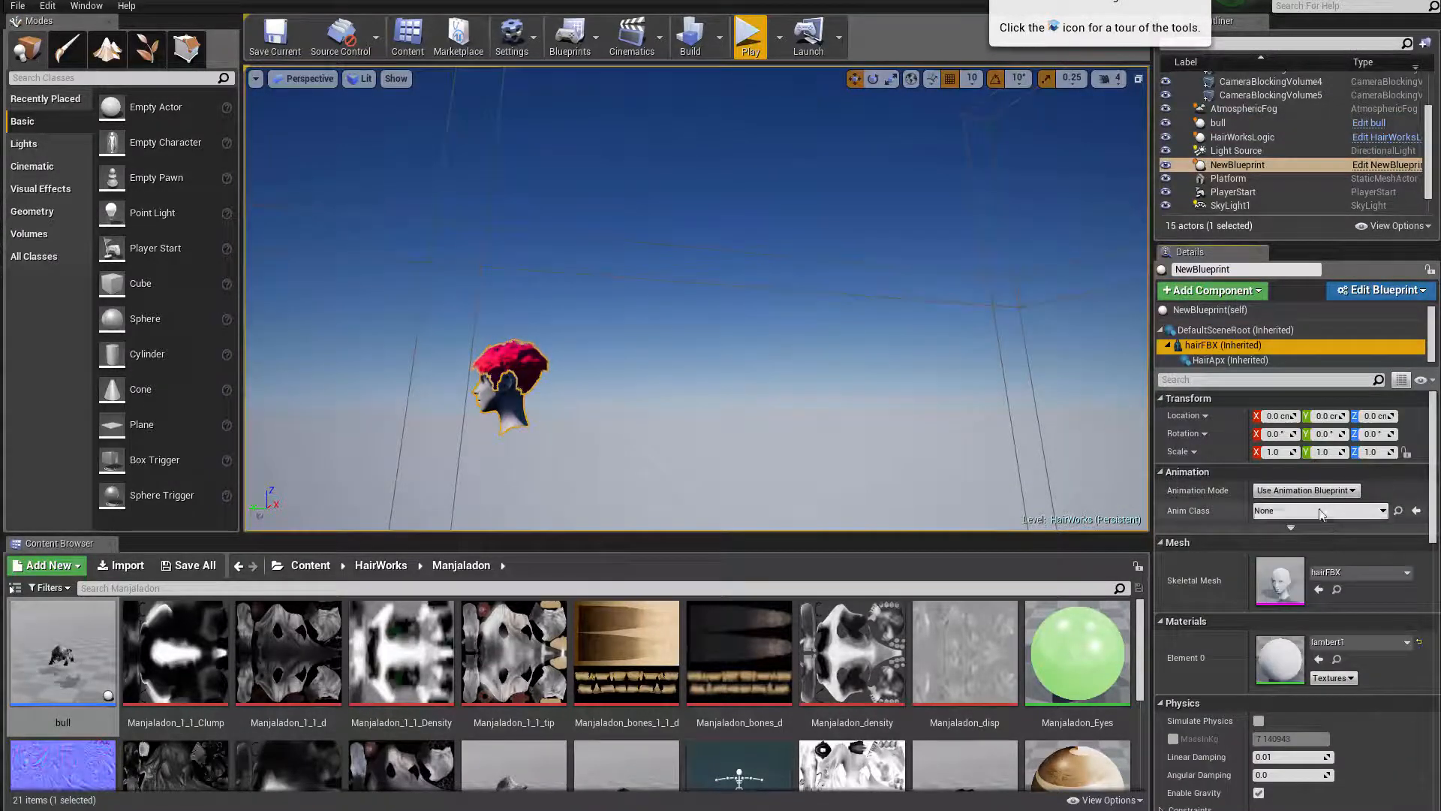
{"action": "left_click", "coordinate": [1321, 512]}
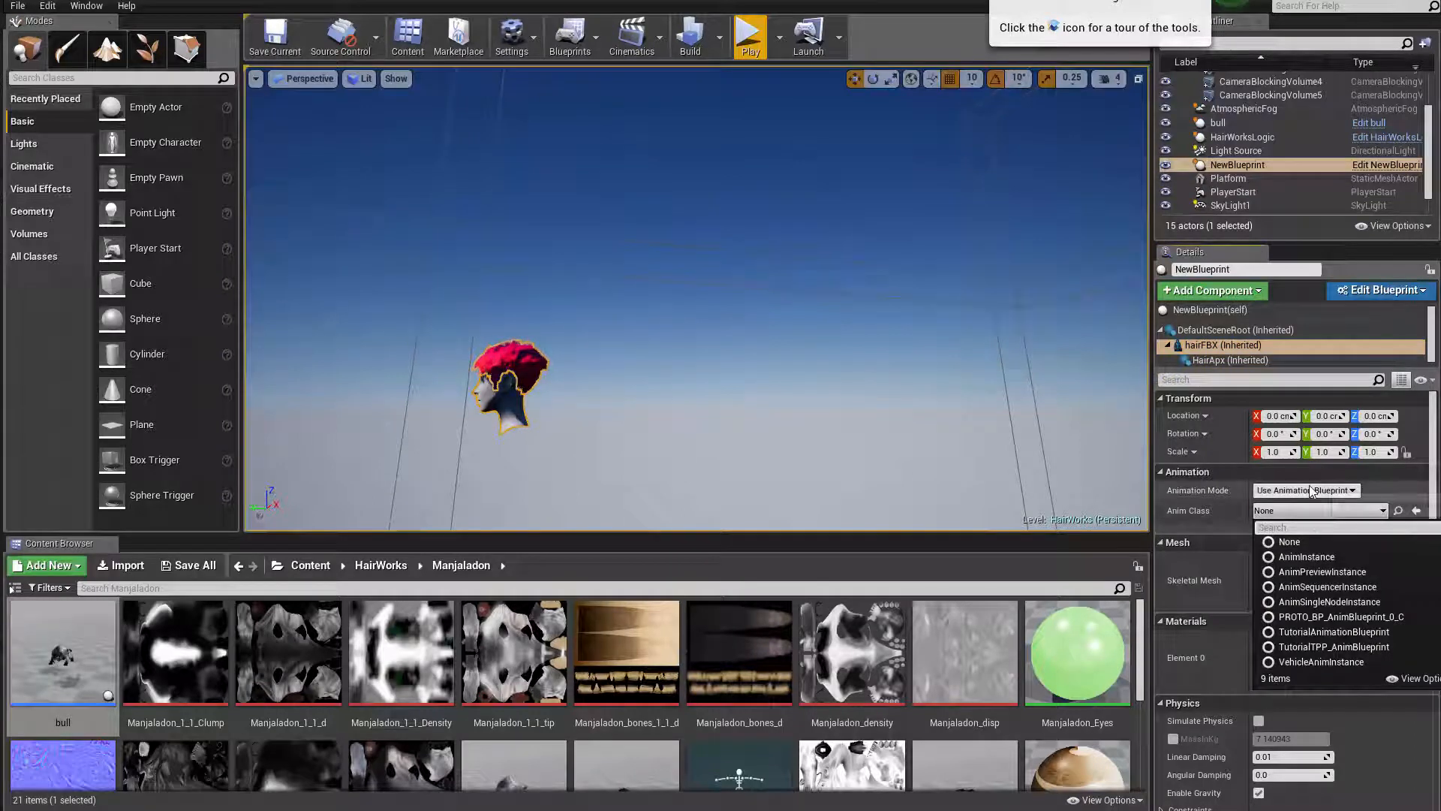
{"action": "left_click", "coordinate": [1306, 491]}
{"action": "left_click", "coordinate": [1307, 514]}
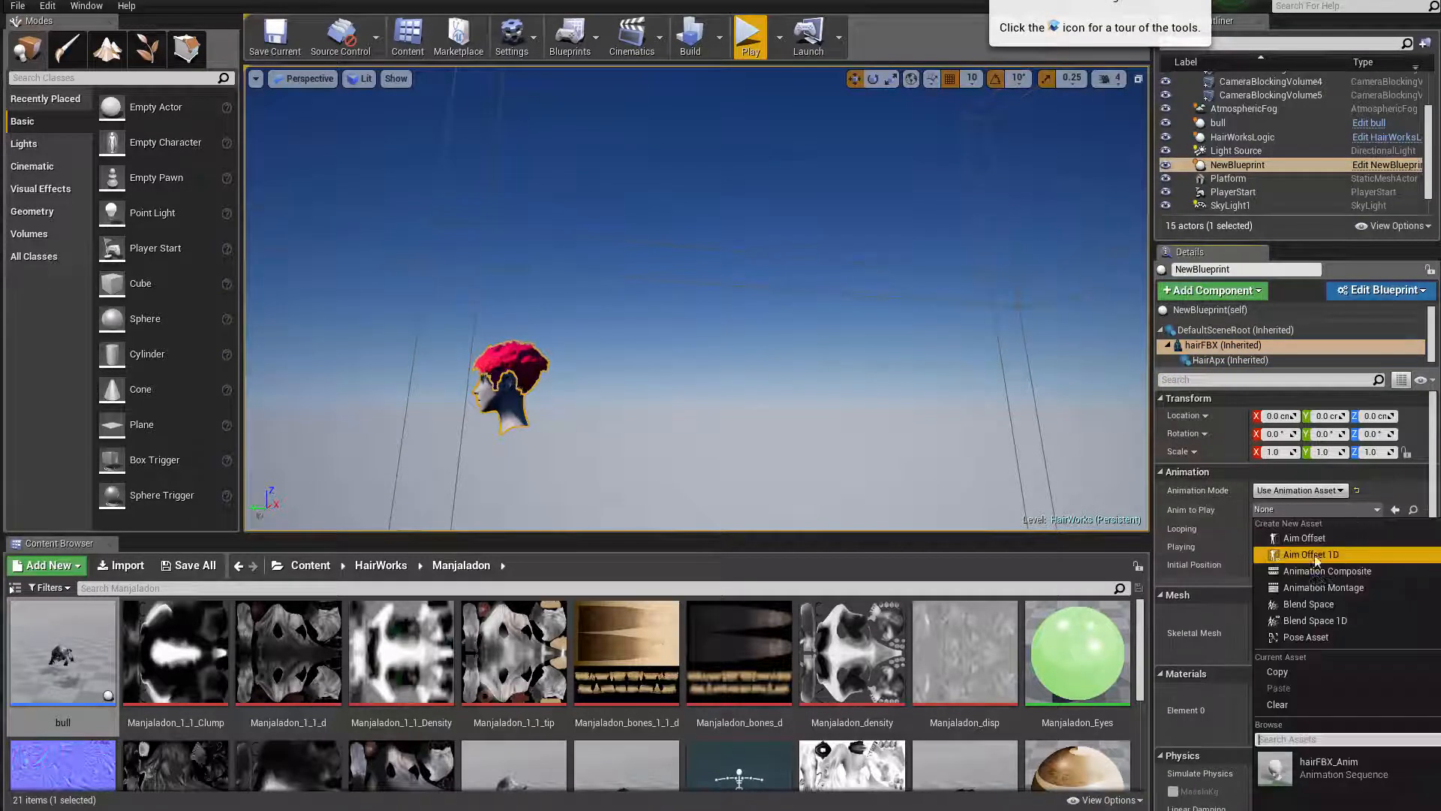
{"action": "left_click", "coordinate": [1339, 762]}
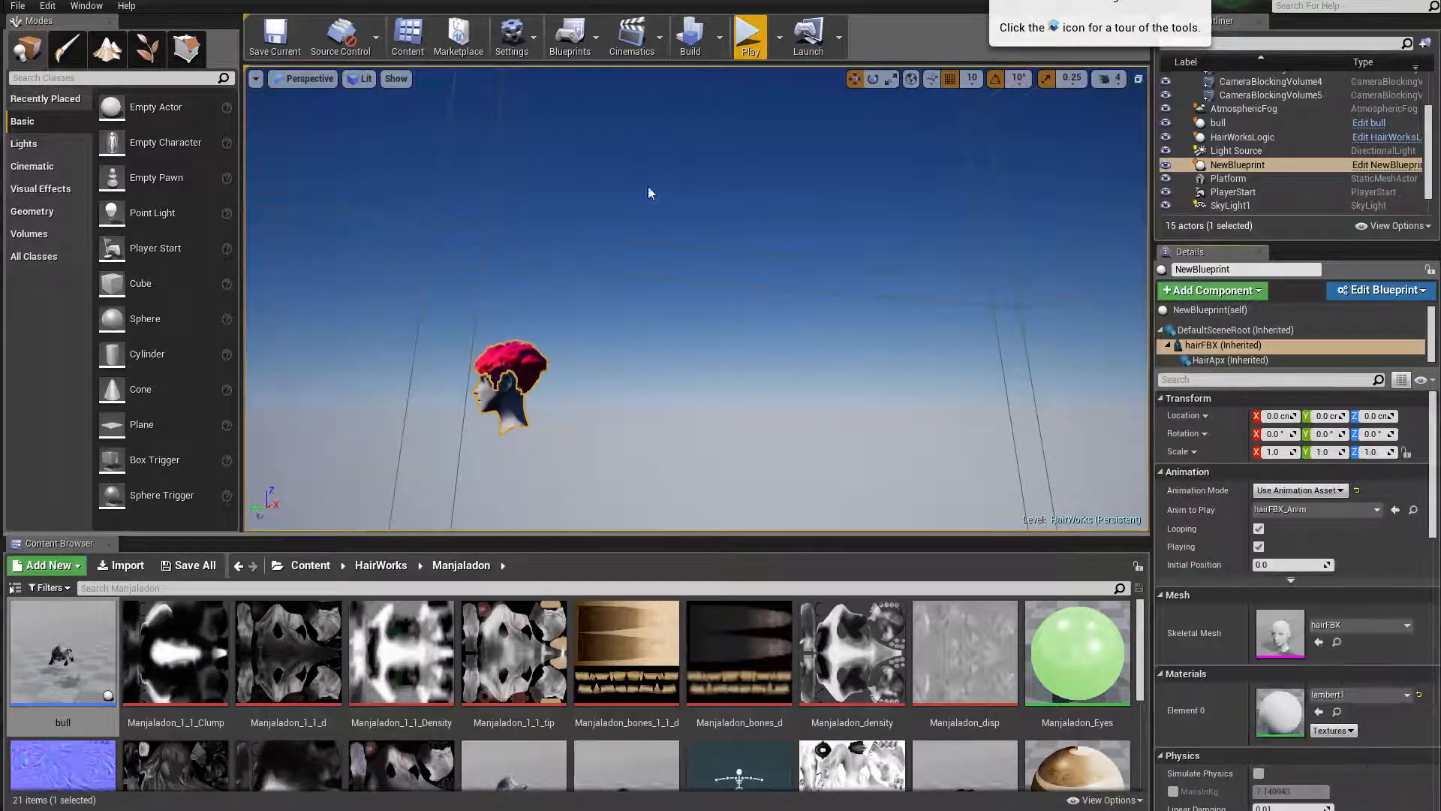
Play the level and fly around the animated head and the bulls, near and far, to examine their hair motion
{"action": "key", "text": "alt+p"}
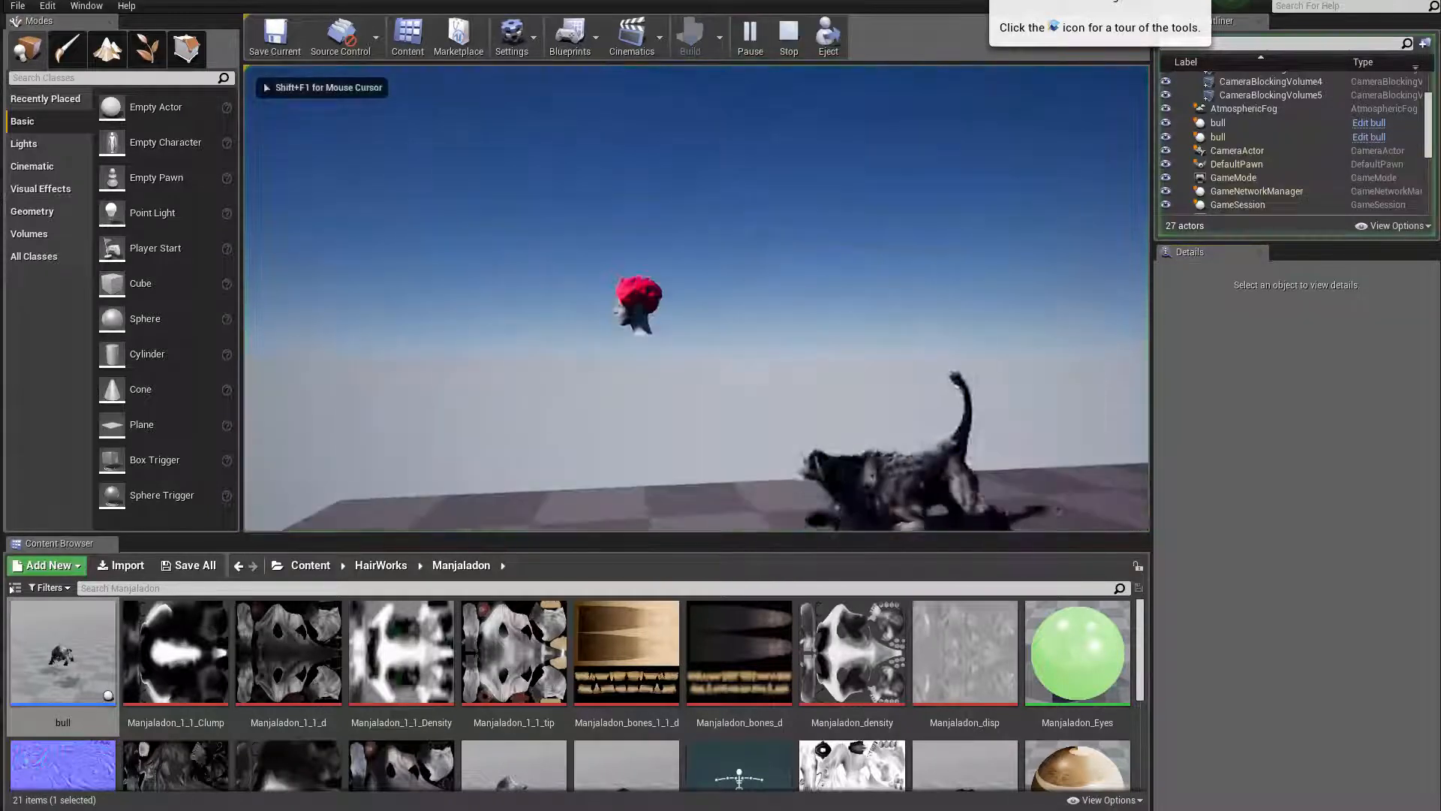
{"action": "key", "text": "w"}
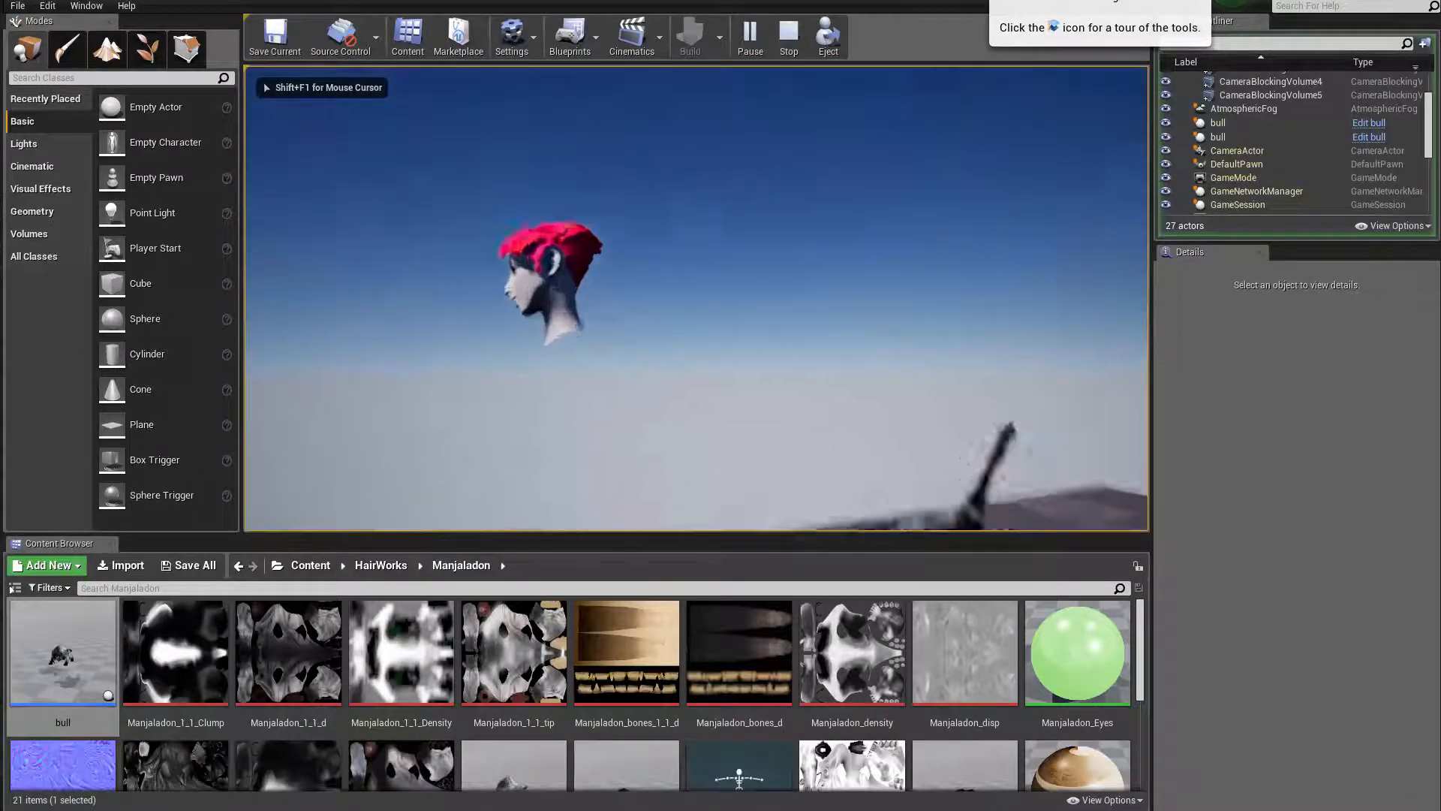
{"action": "key", "text": "w"}
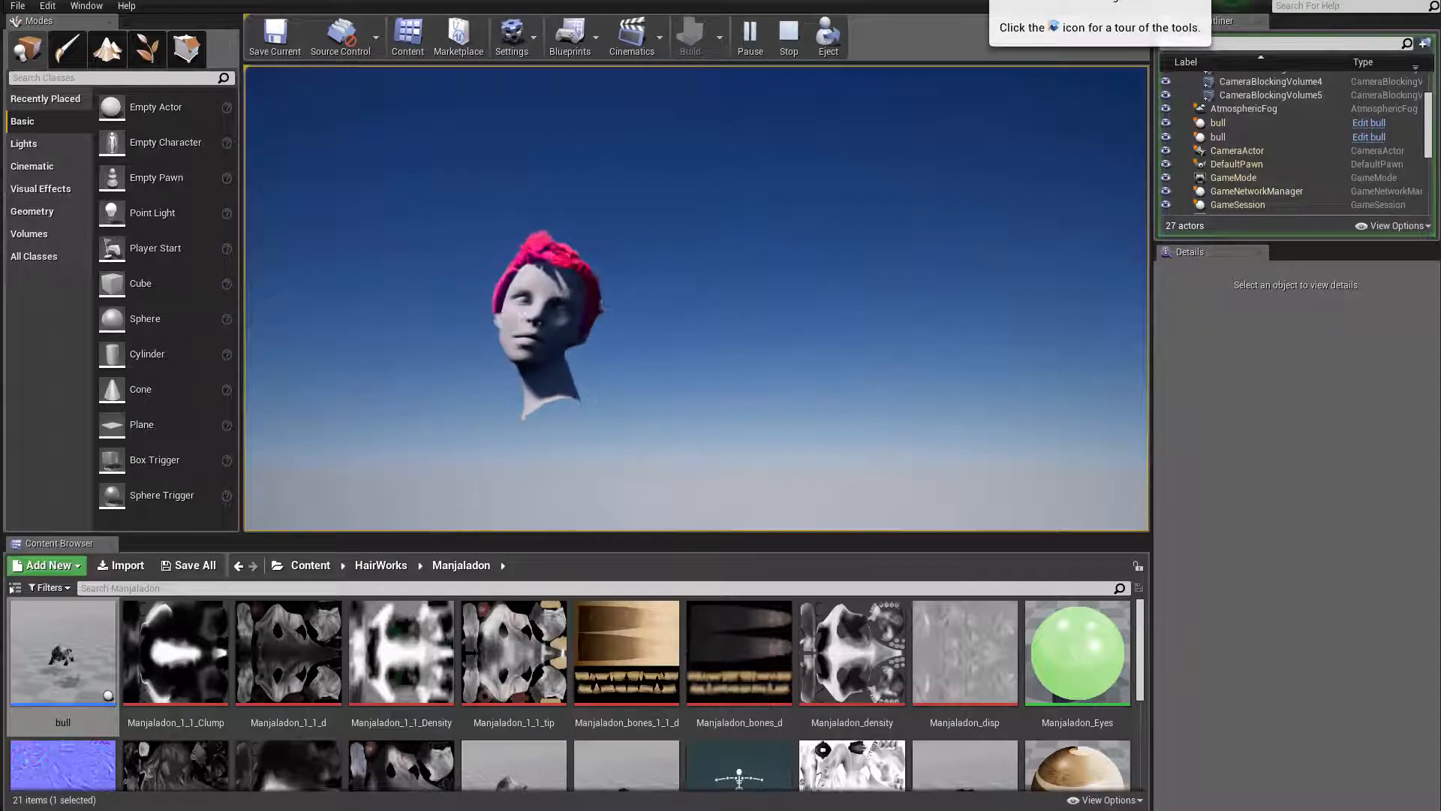
{"action": "key", "text": "s"}
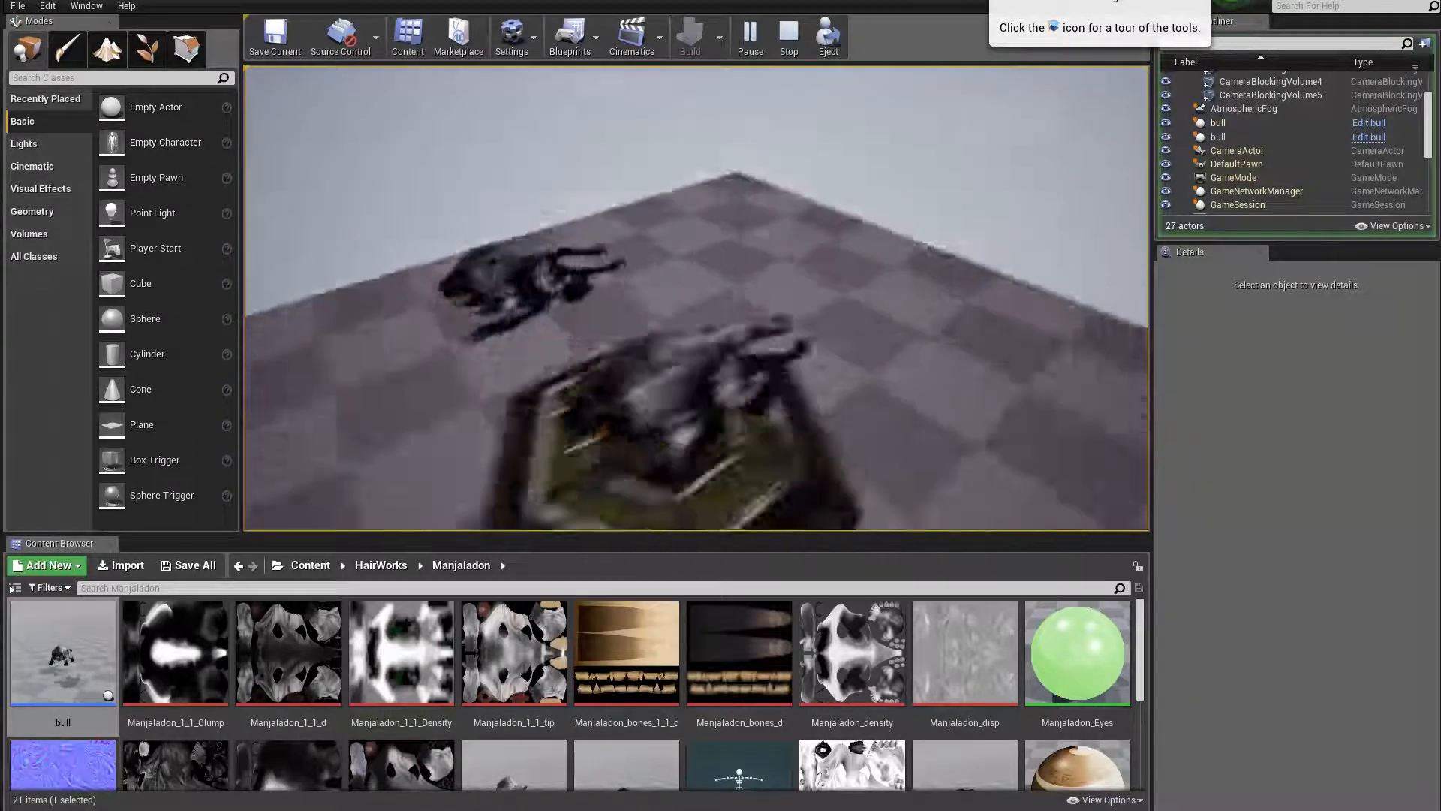
{"action": "key", "text": "s"}
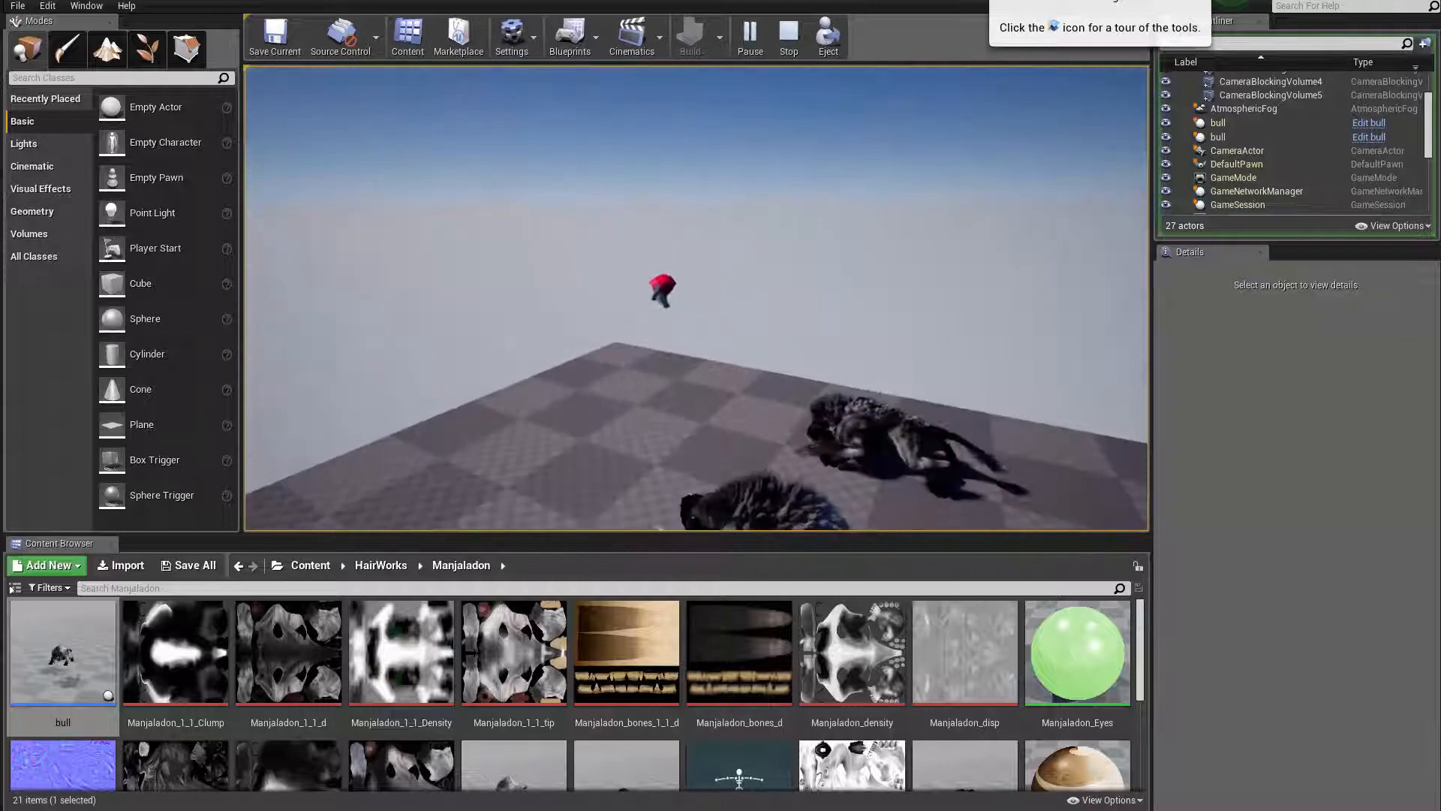
{"action": "key", "text": "w"}
{"action": "key", "text": "s"}
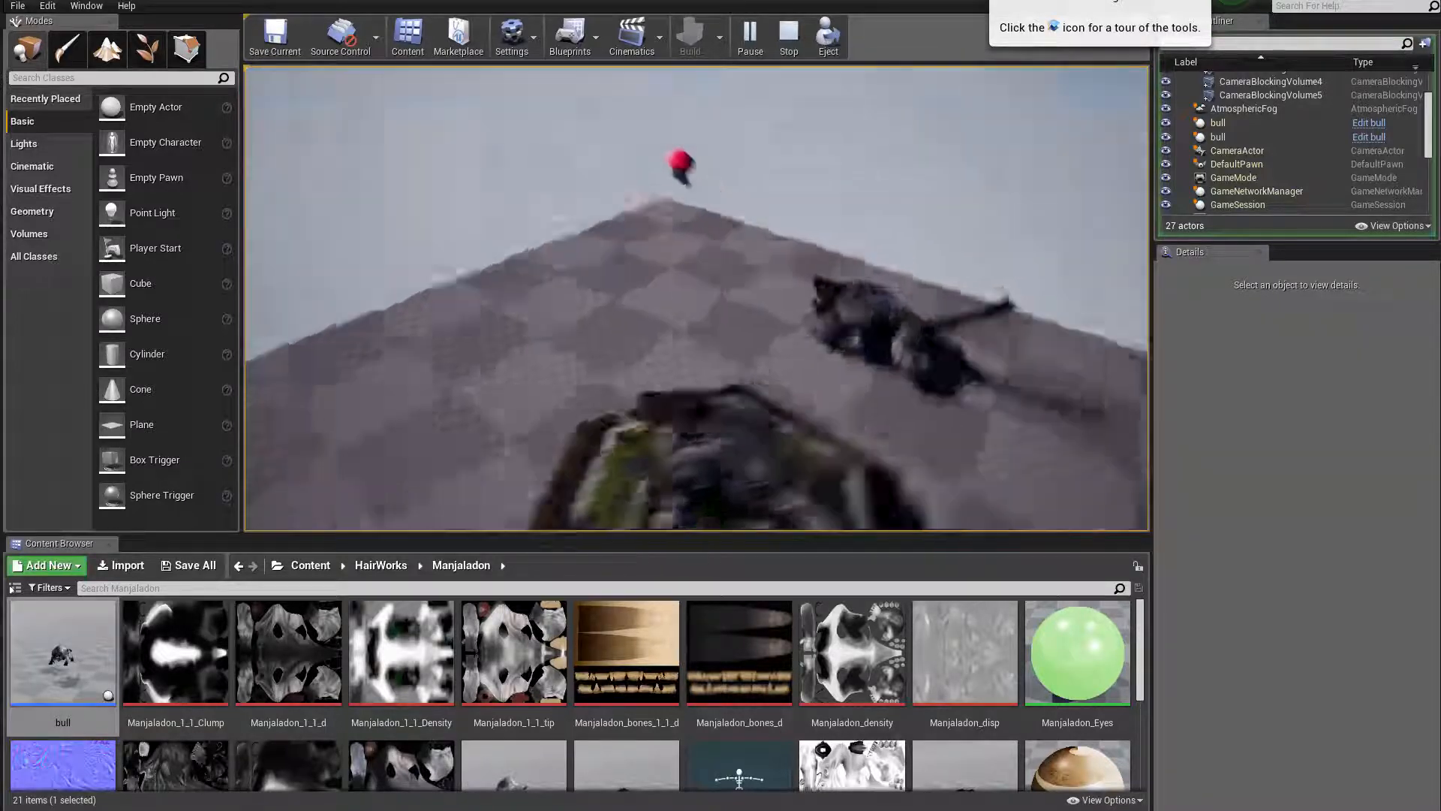
{"action": "key", "text": "w"}
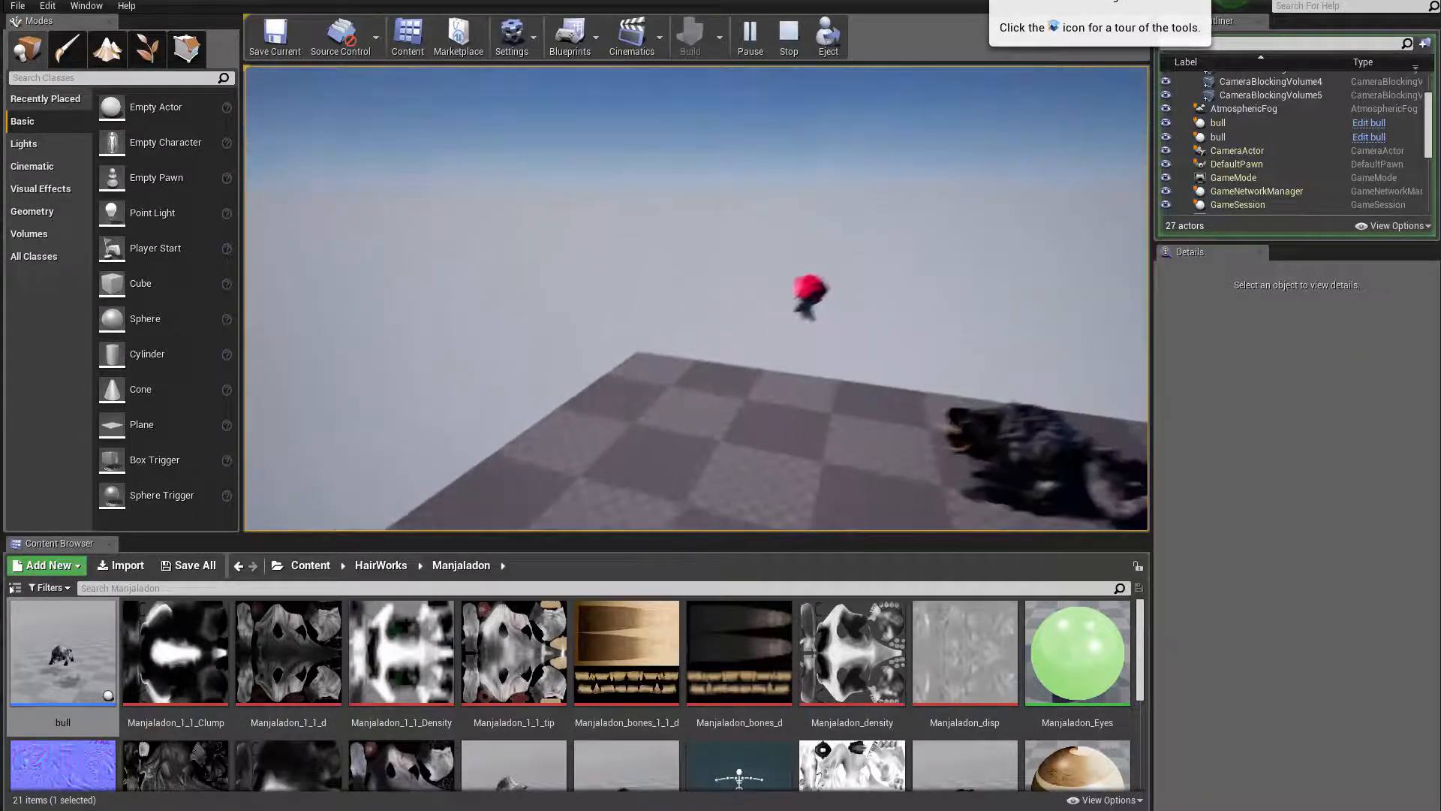
{"action": "key", "text": "w"}
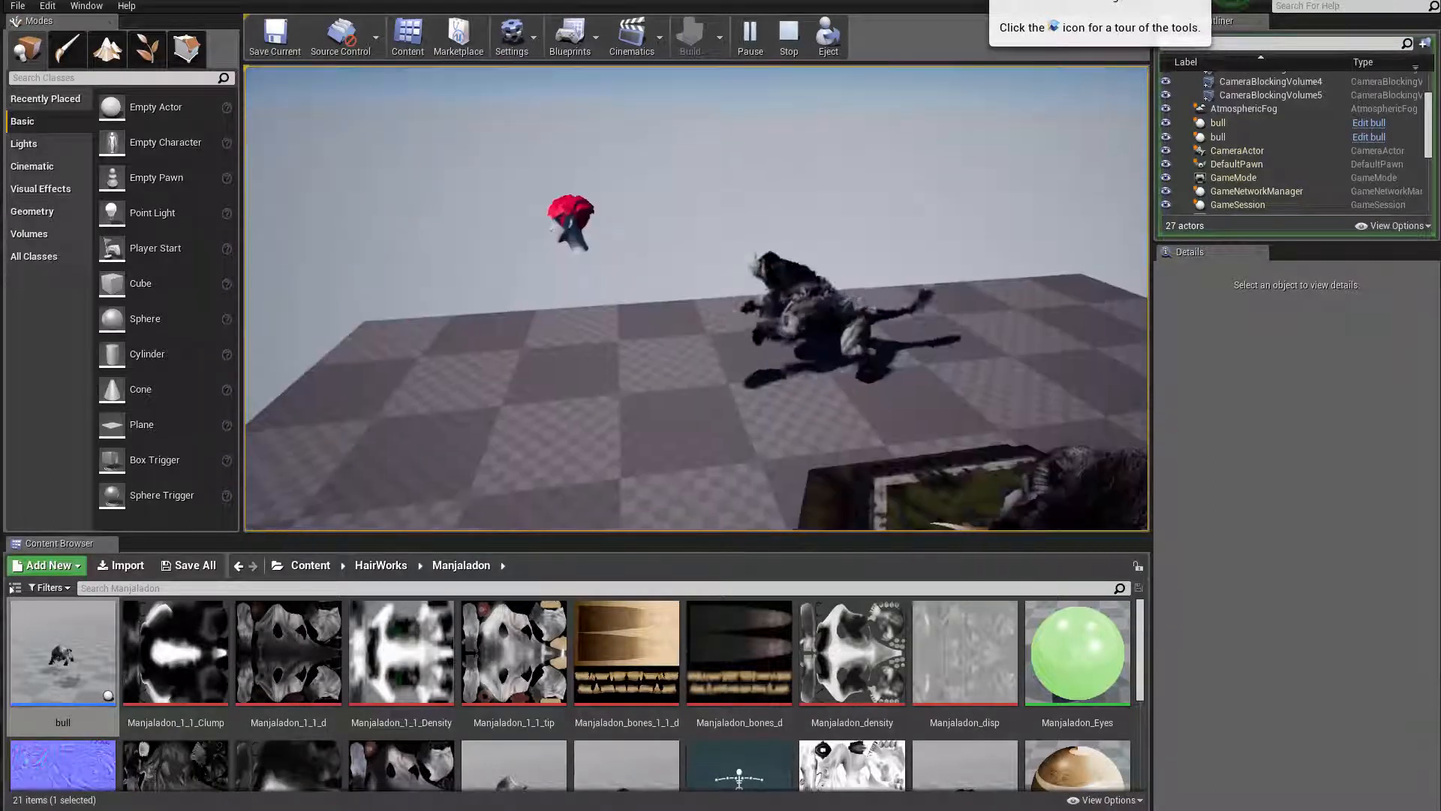
{"action": "key", "text": "w"}
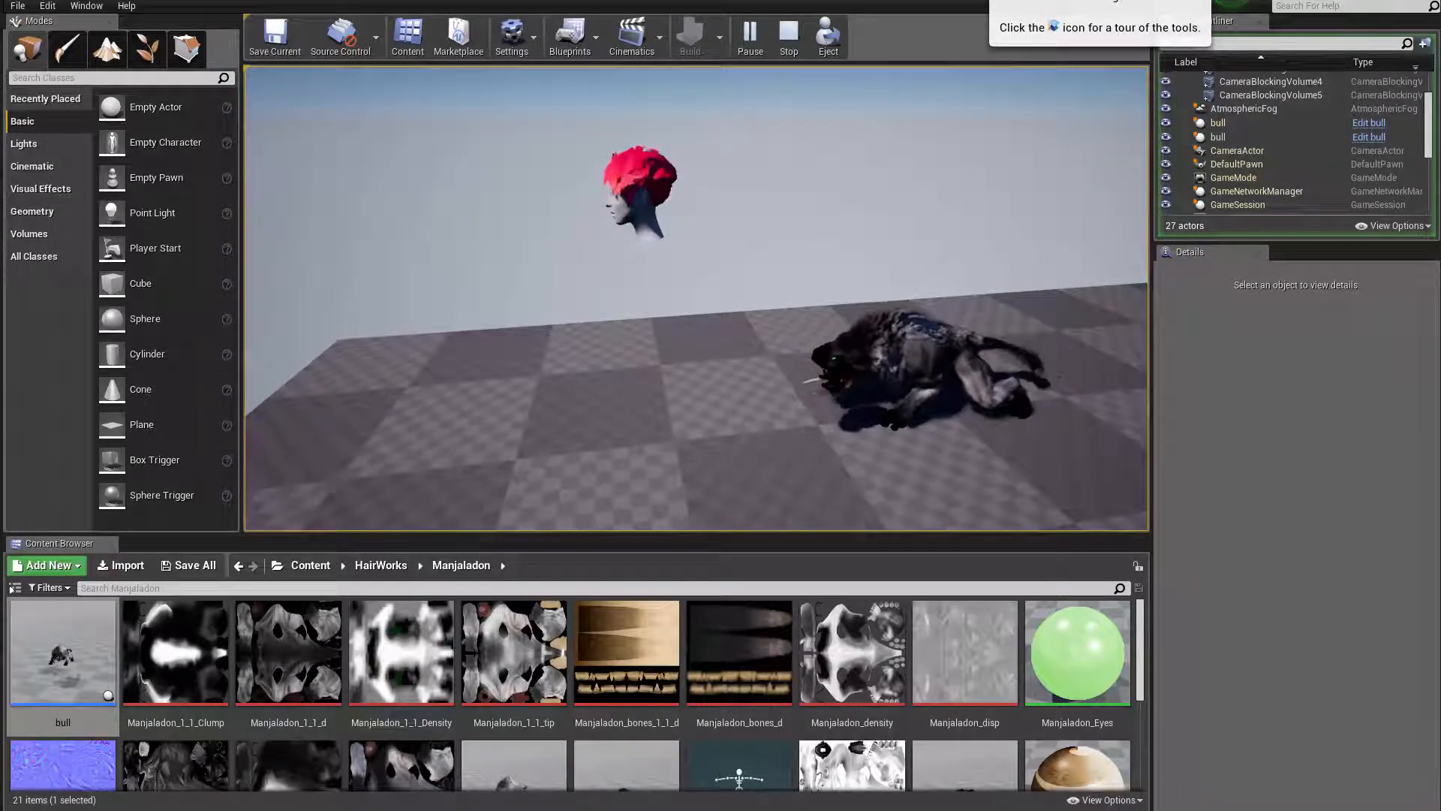
{"action": "key", "text": "w"}
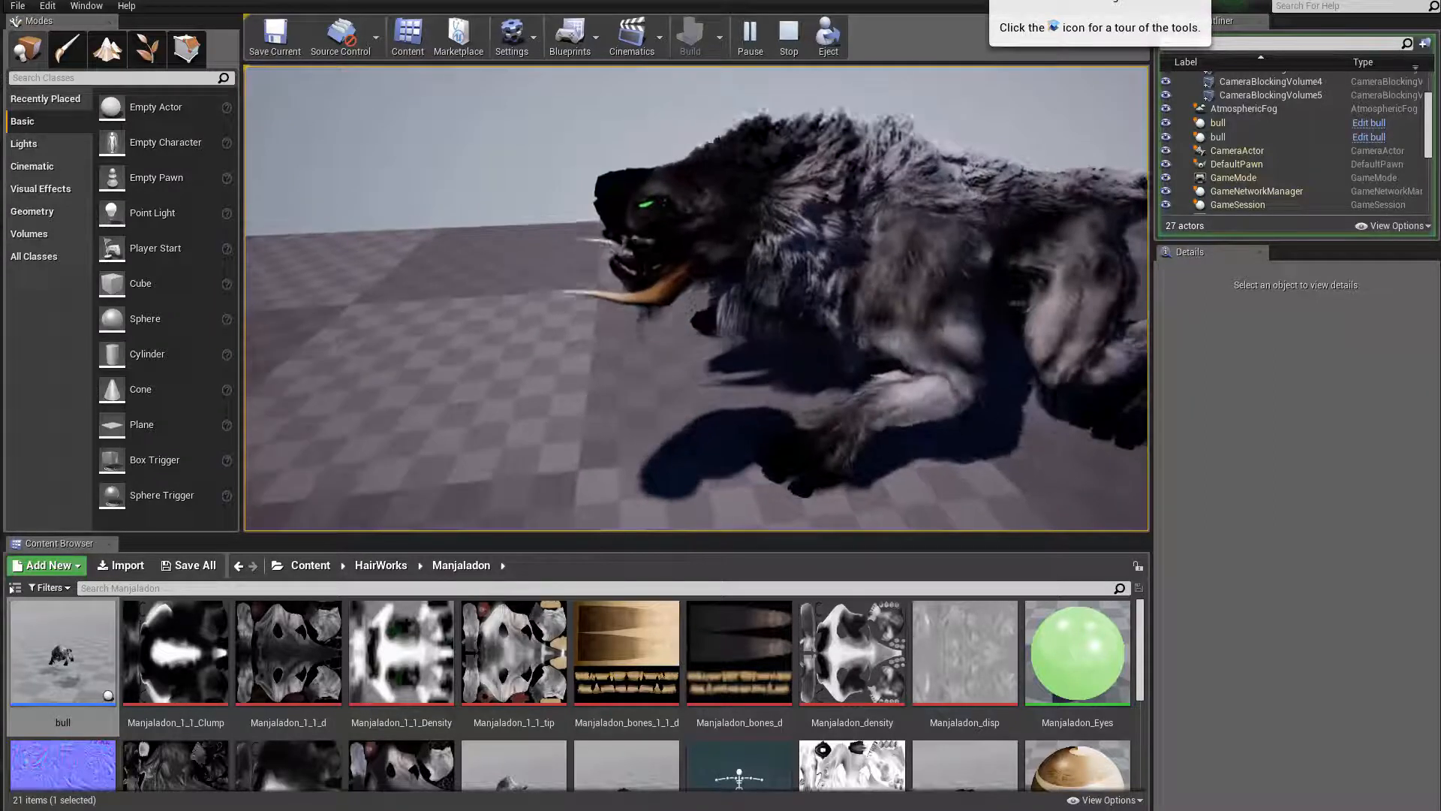
{"action": "key", "text": "s"}
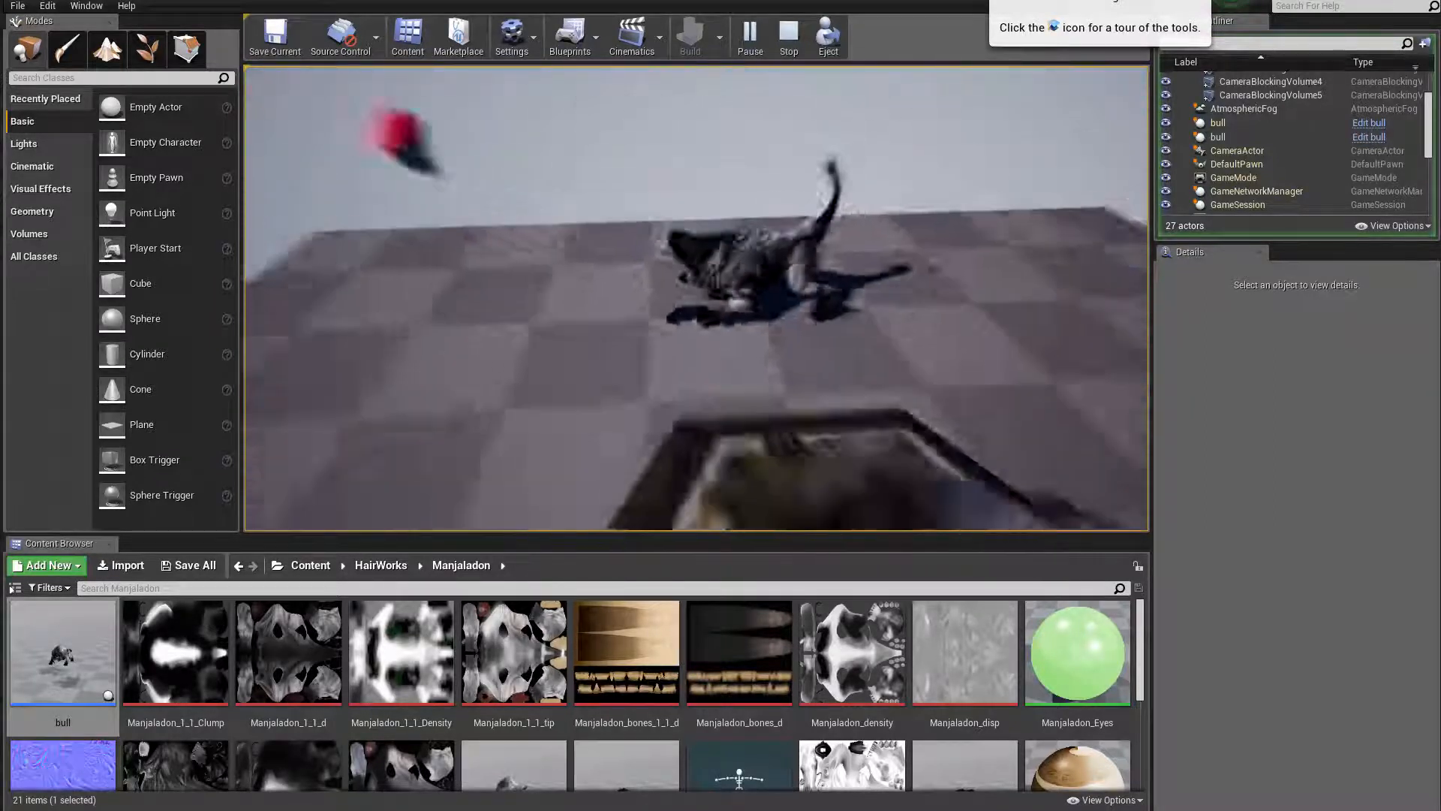
{"action": "key", "text": "d"}
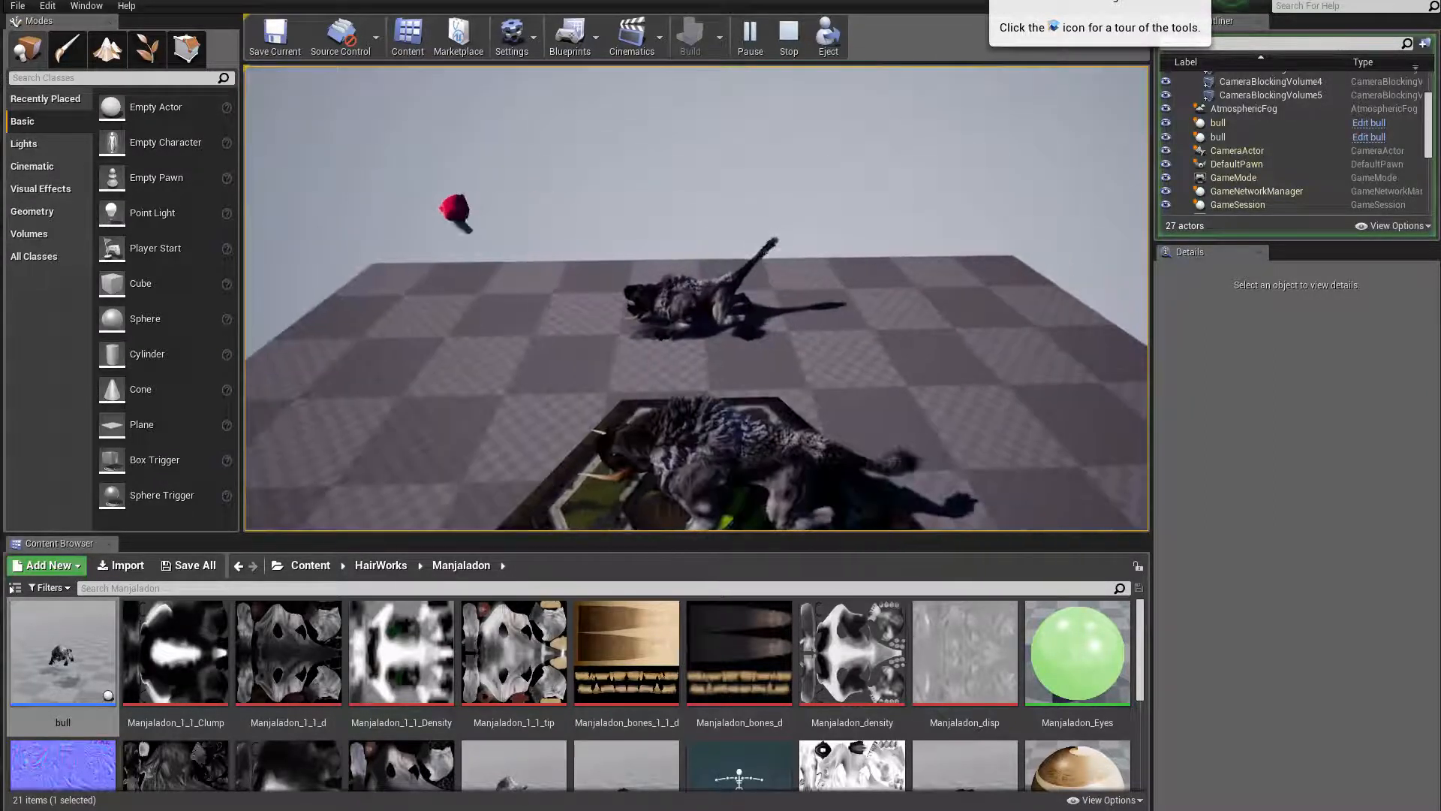
{"action": "key", "text": "w"}
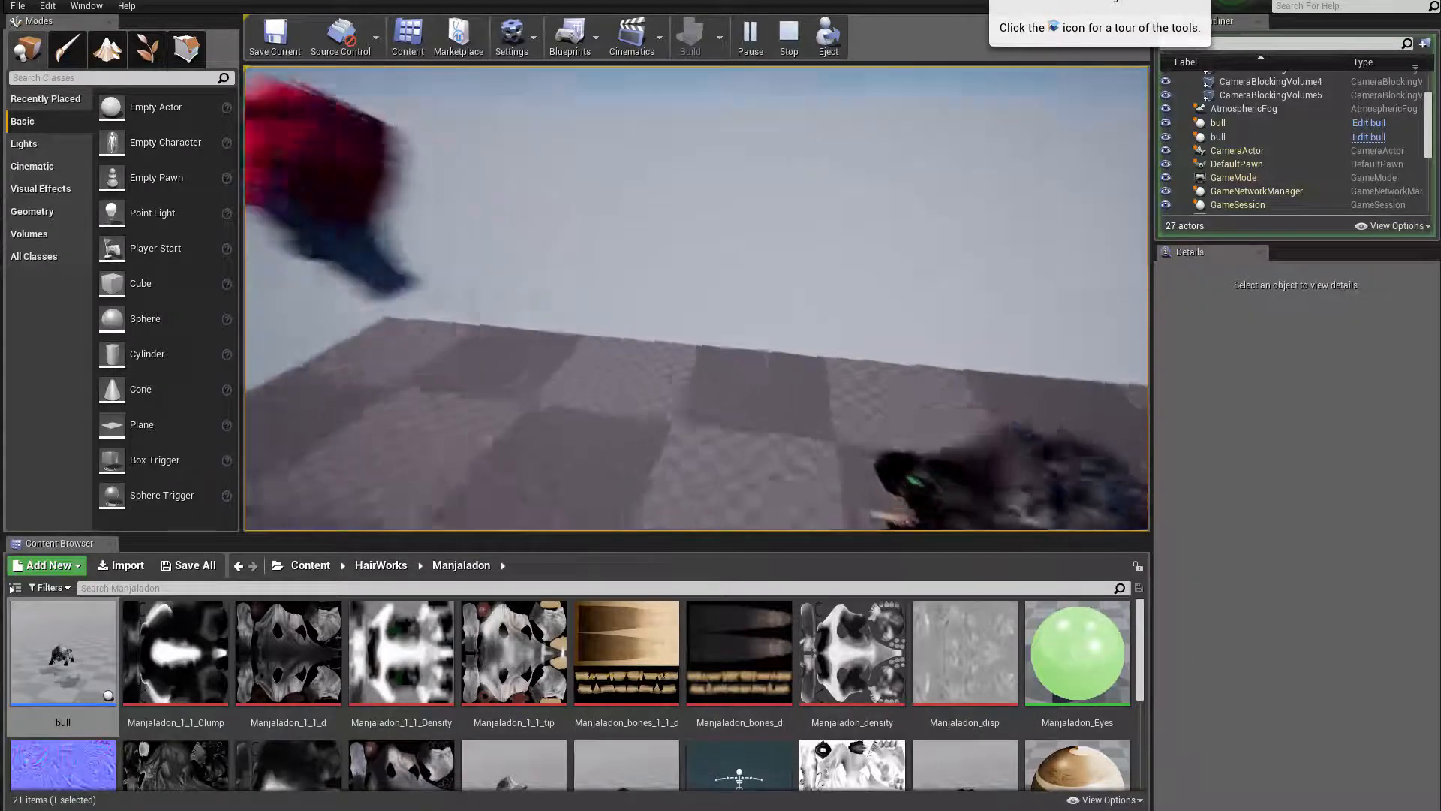
{"action": "key", "text": "s"}
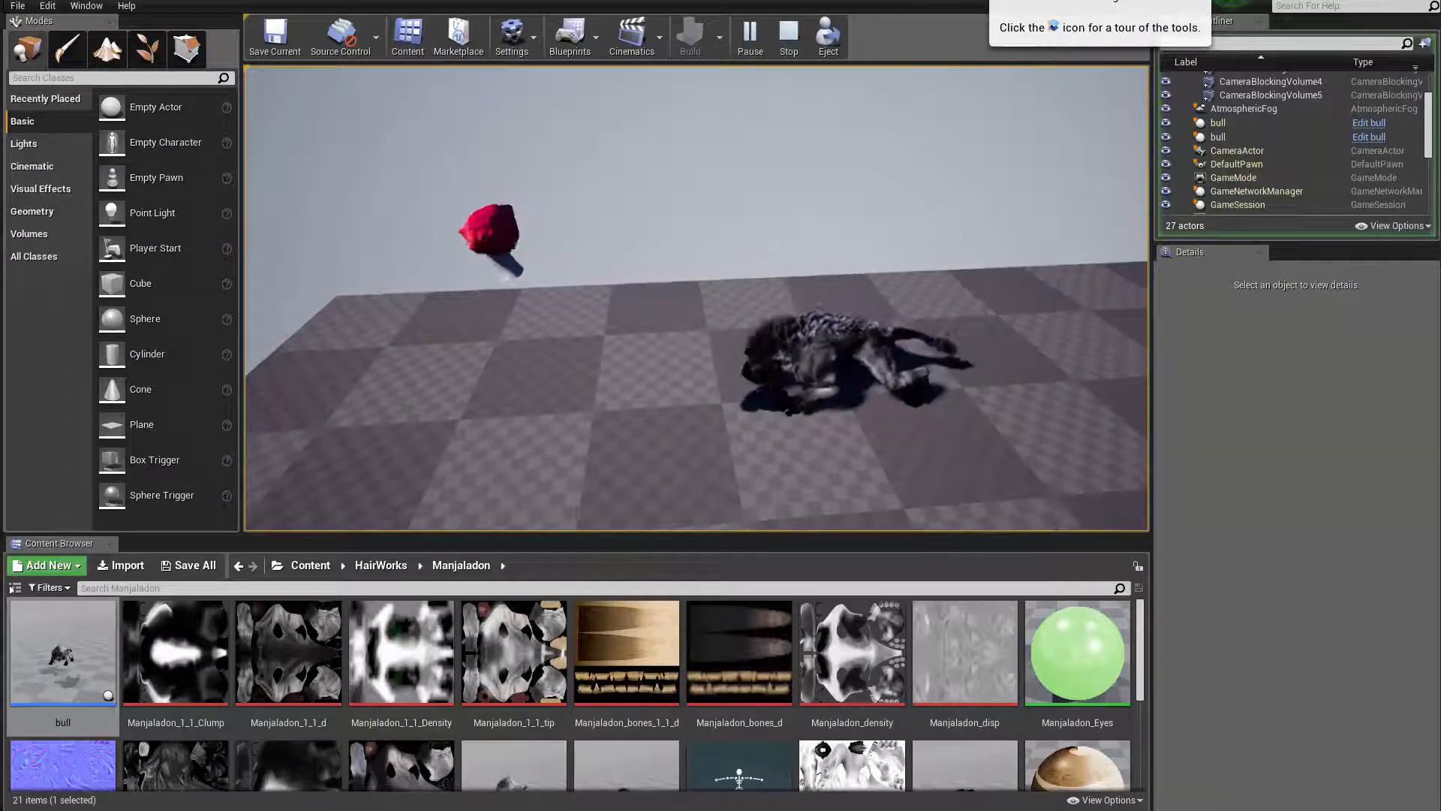
{"action": "key", "text": "w"}
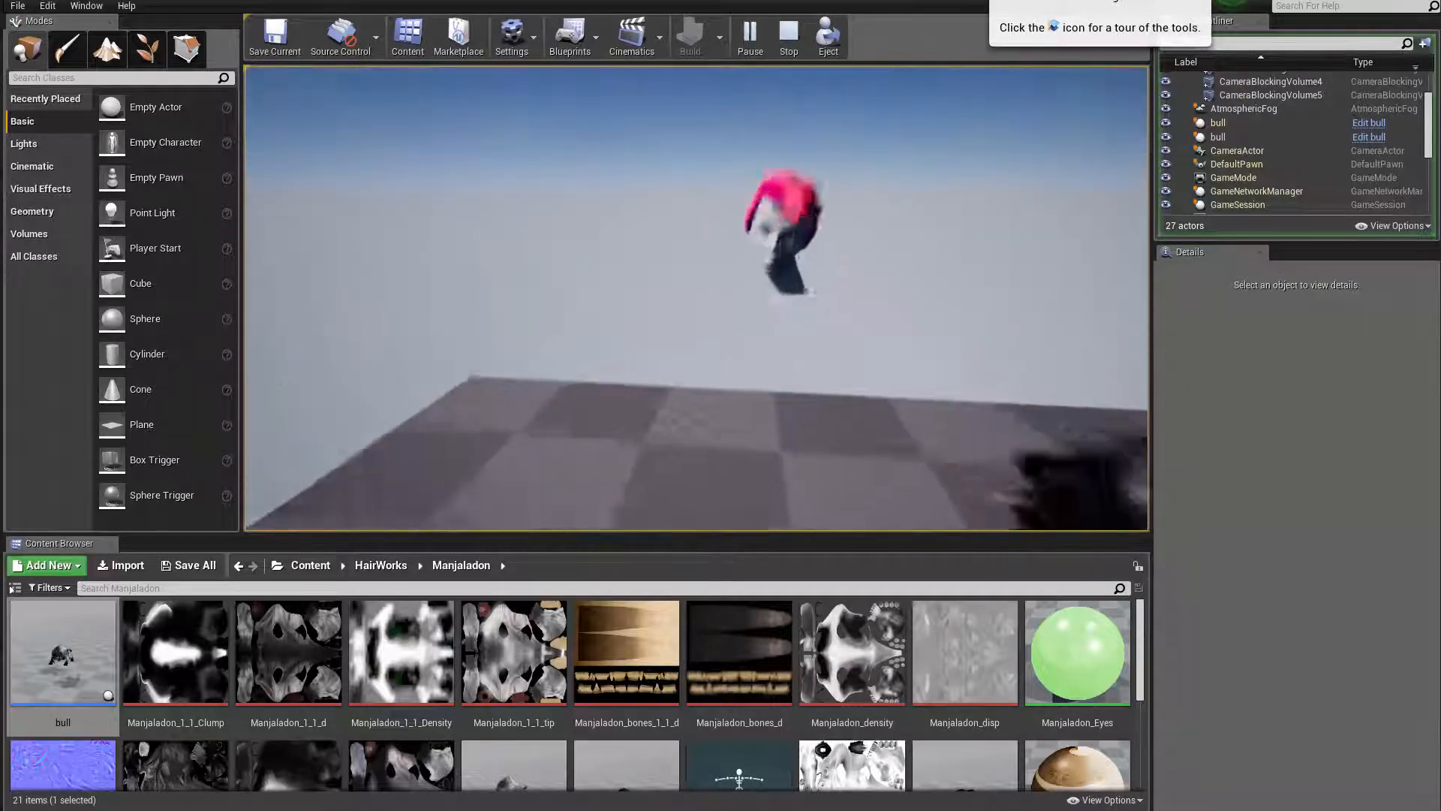
{"action": "key", "text": "w"}
{"action": "key", "text": "s"}
{"action": "key", "text": "w"}
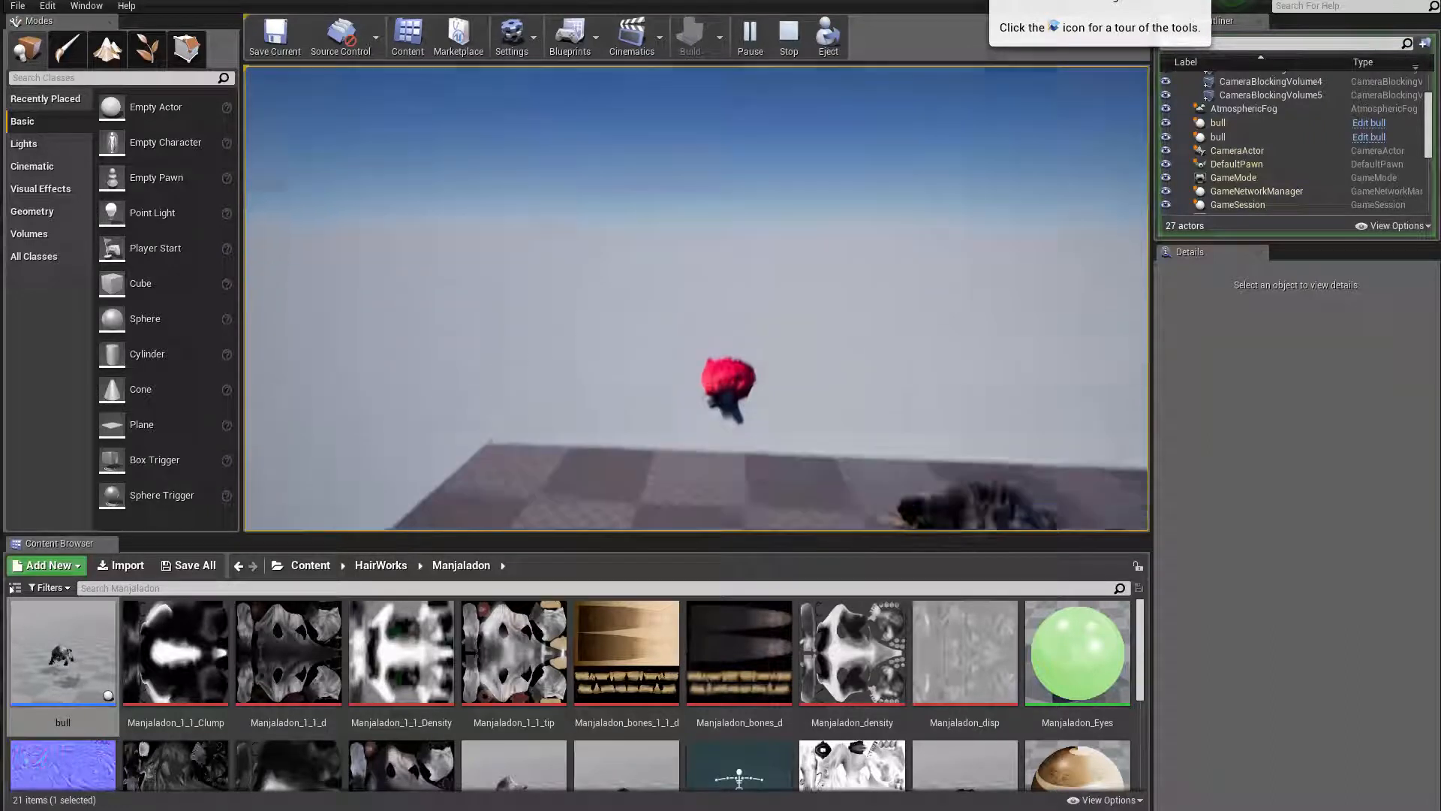
{"action": "key", "text": "w"}
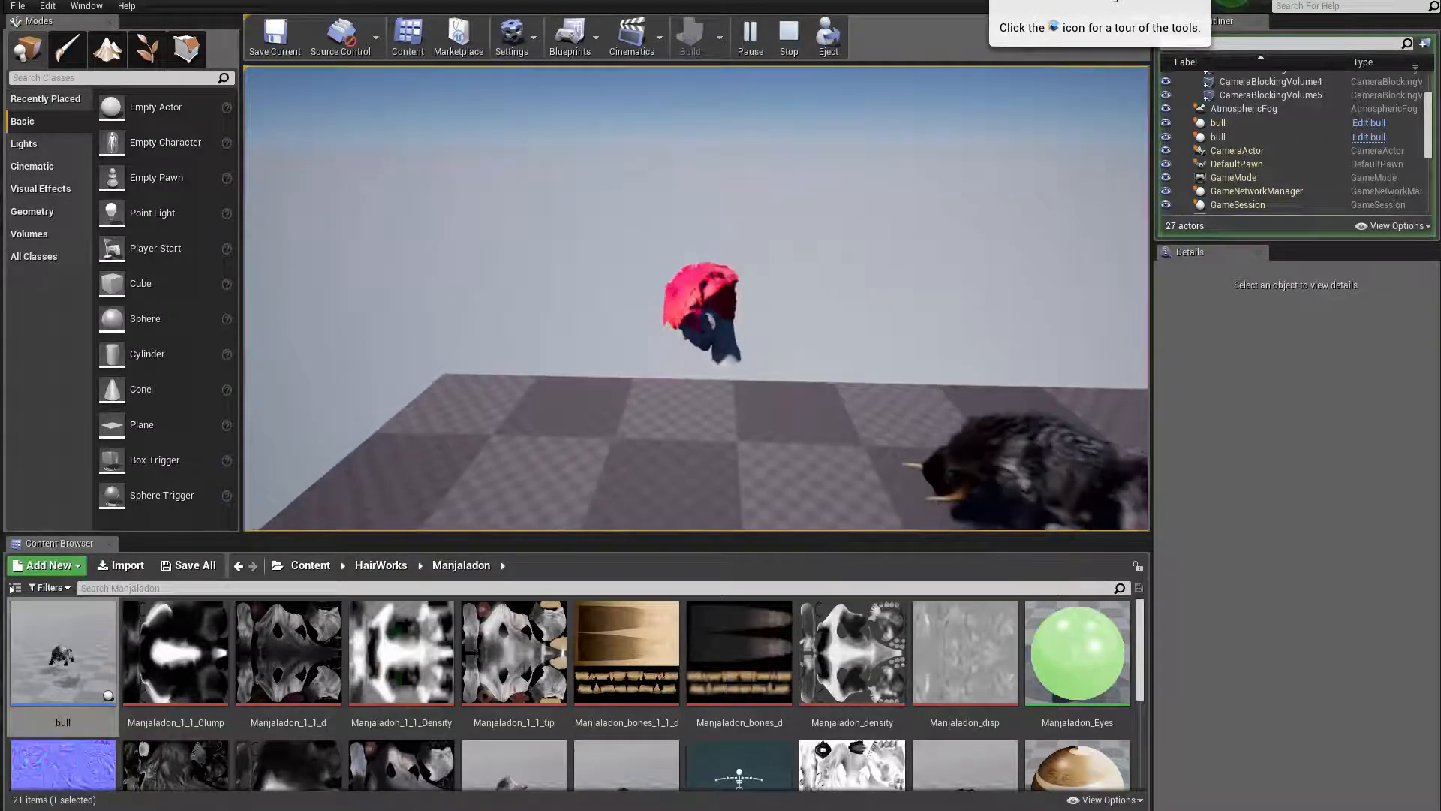
{"action": "key", "text": "s"}
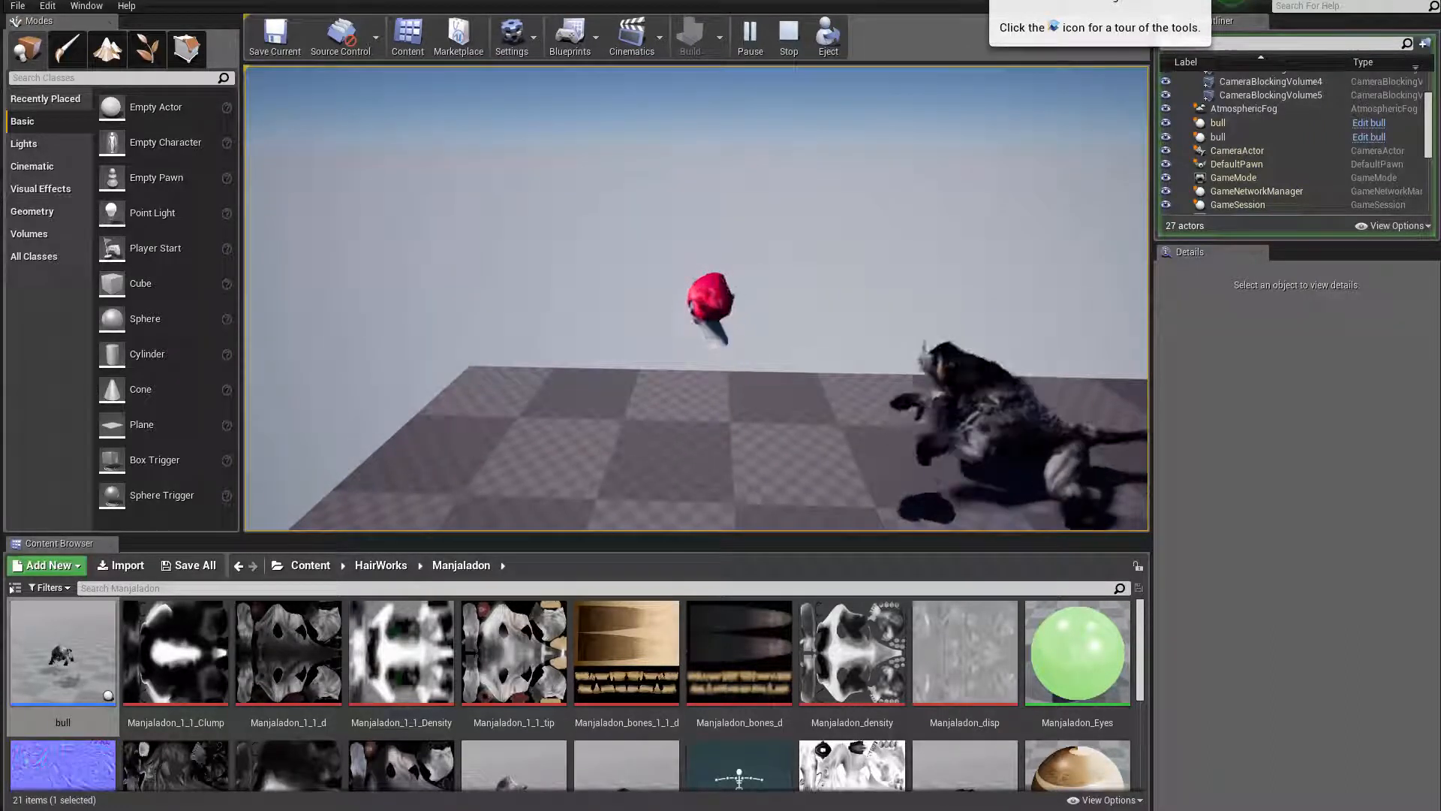
{"action": "key", "text": "w"}
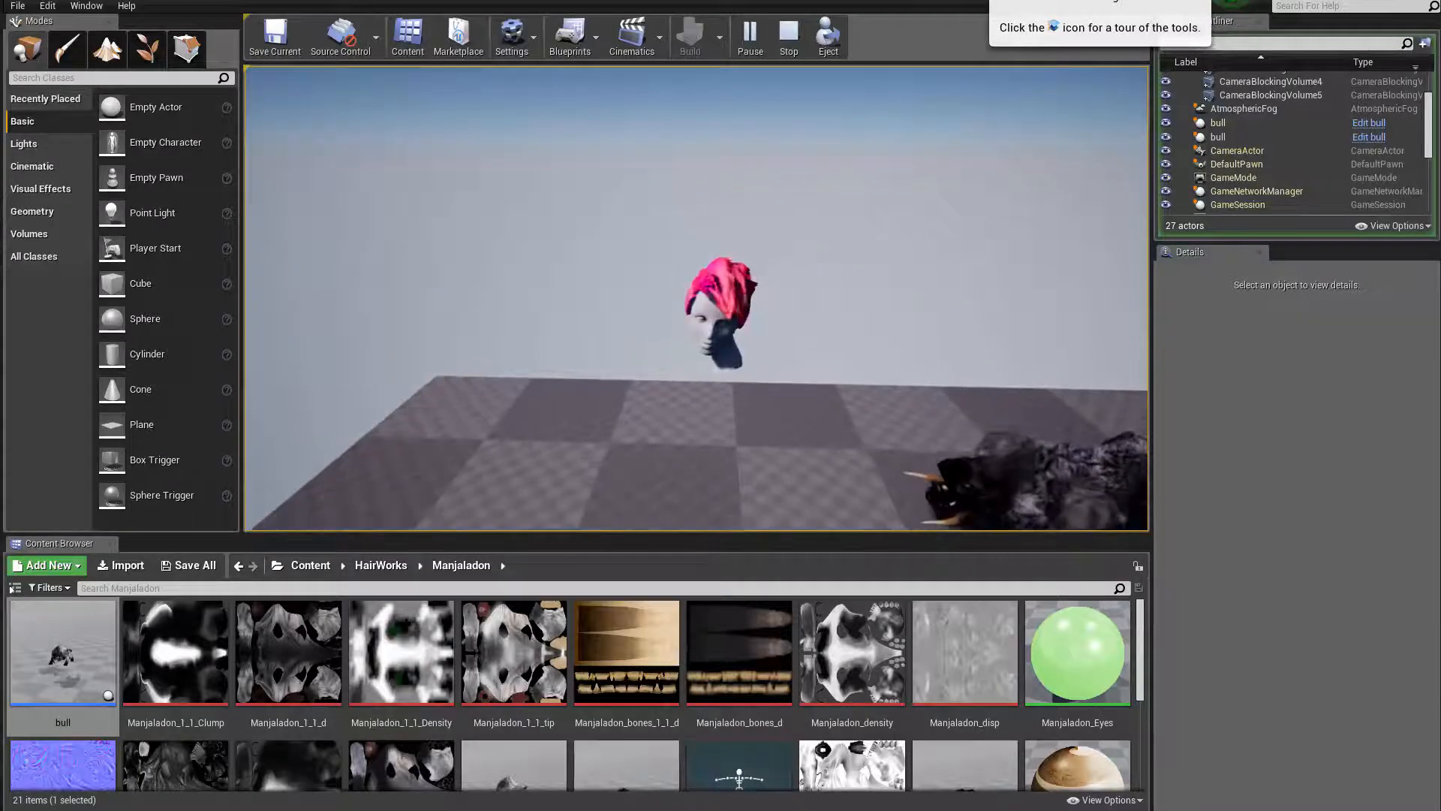
{"action": "key", "text": "w"}
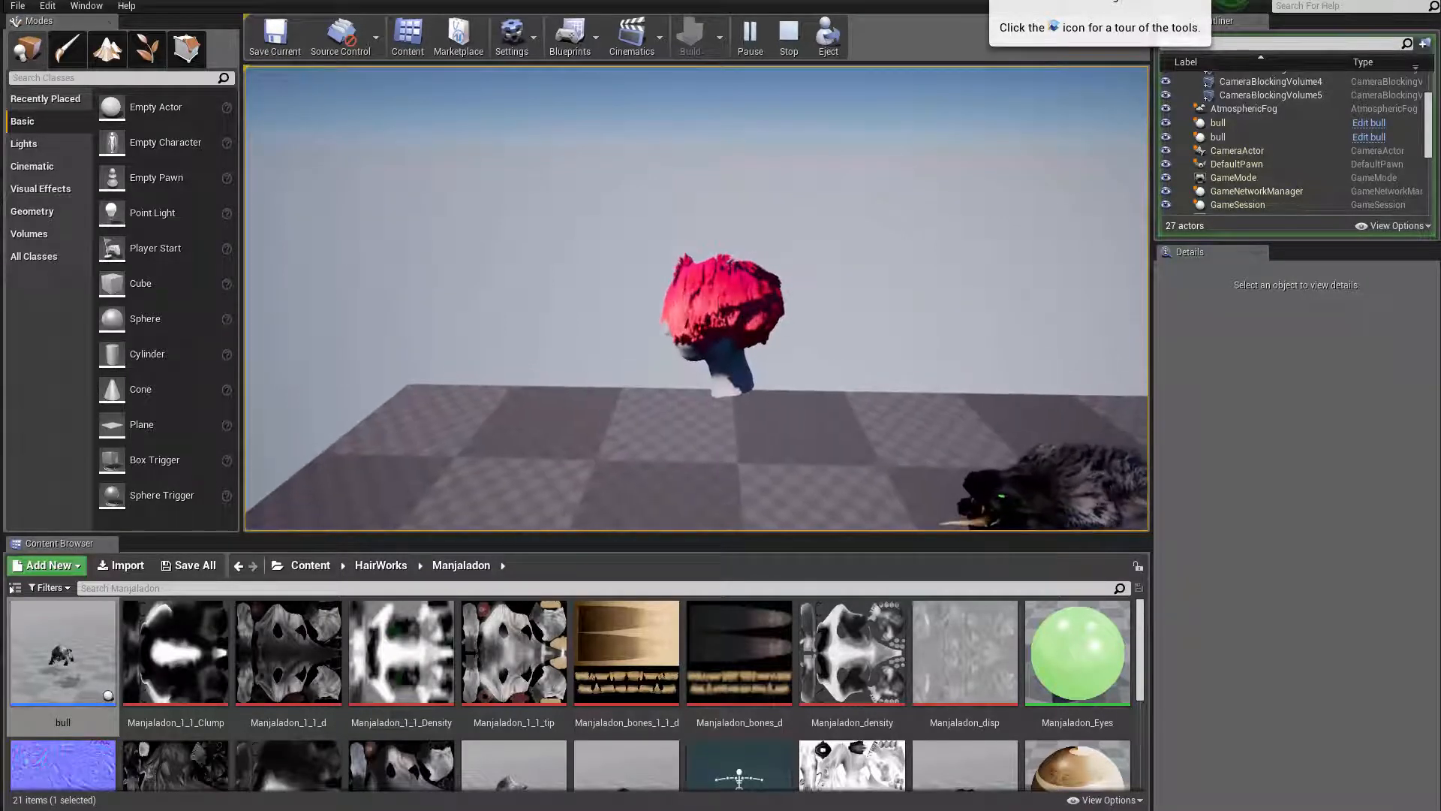
Compare the animated head's hair with the bull's fur from near and far in the running level, and end the play session
{"action": "key", "text": "s"}
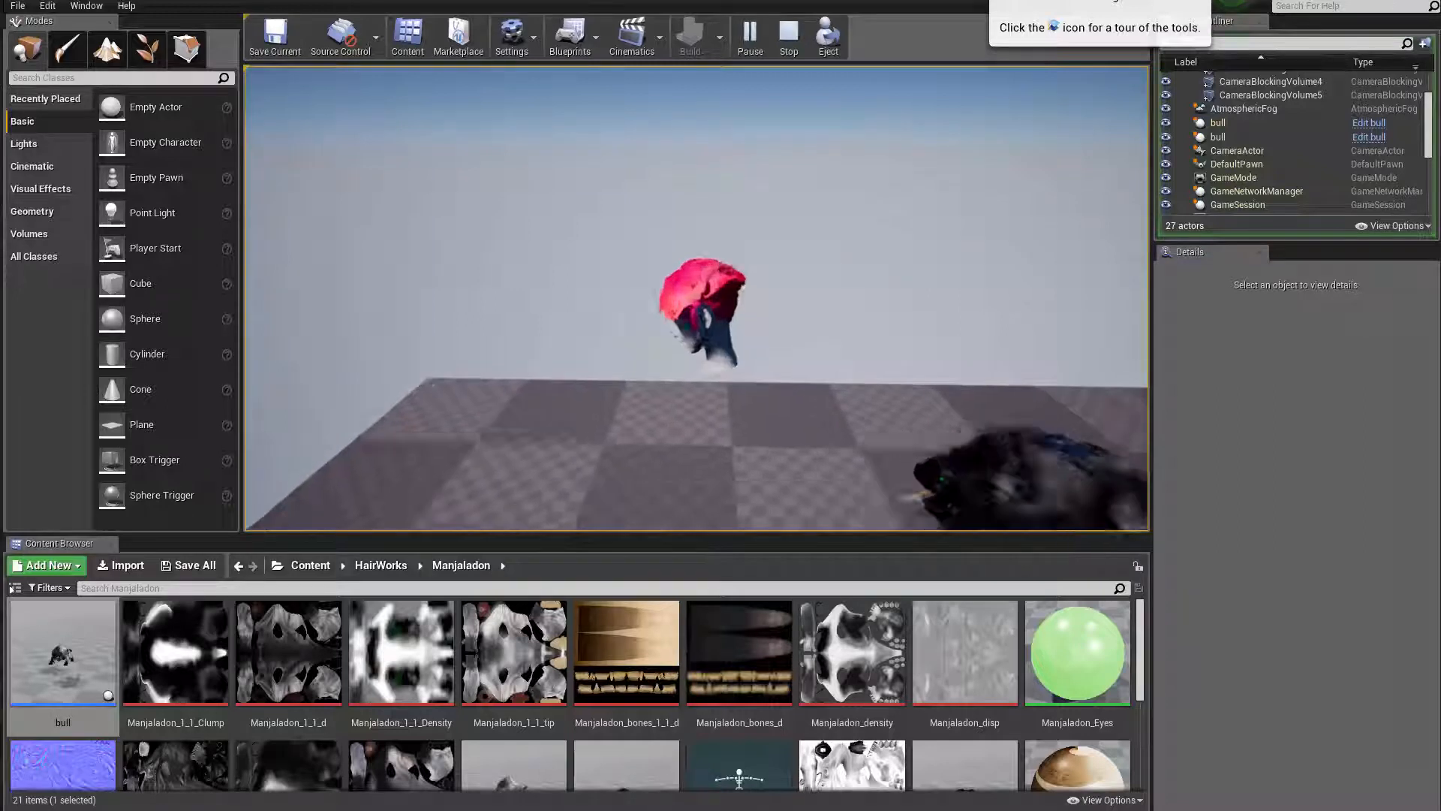
{"action": "key", "text": "w"}
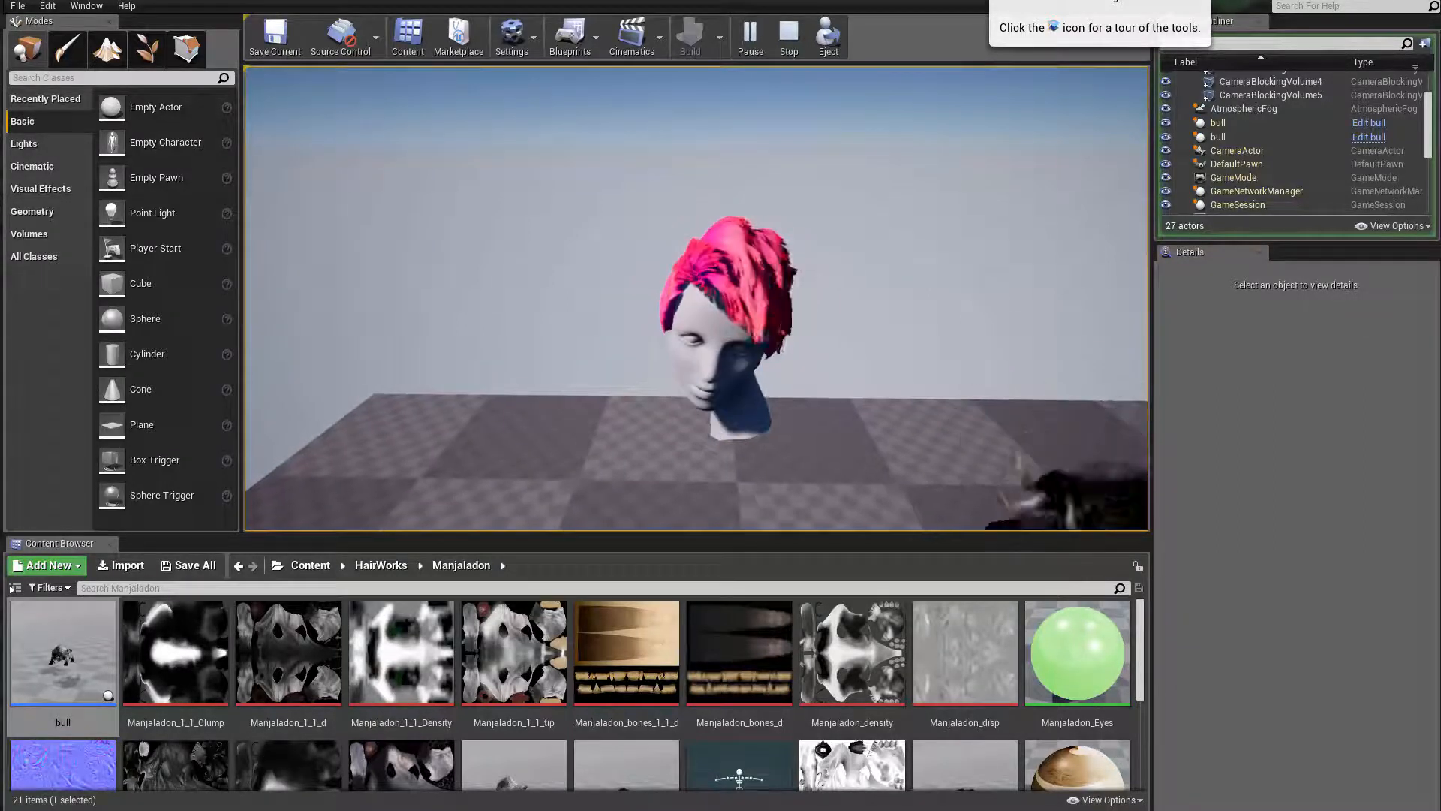
{"action": "key", "text": "s"}
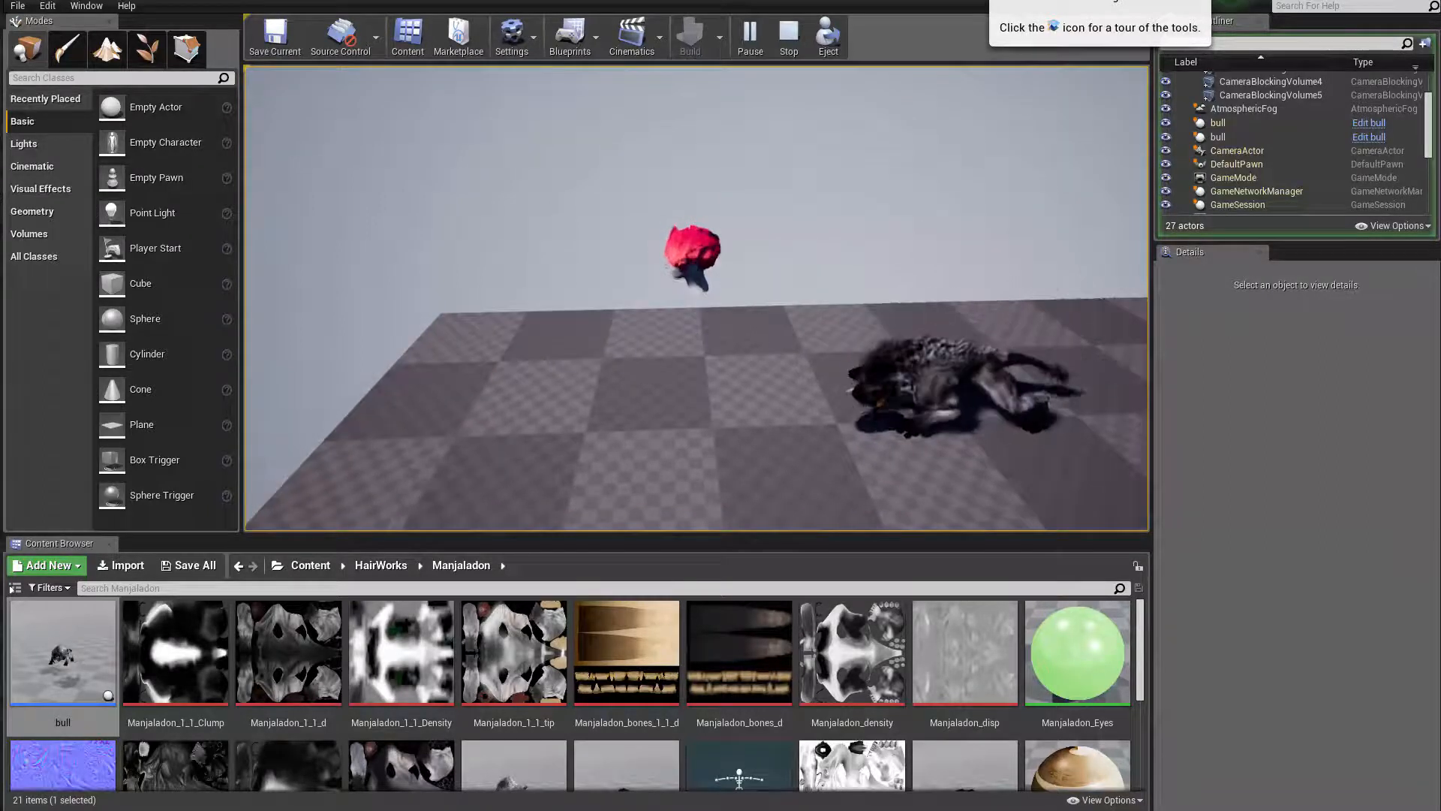
{"action": "key", "text": "d"}
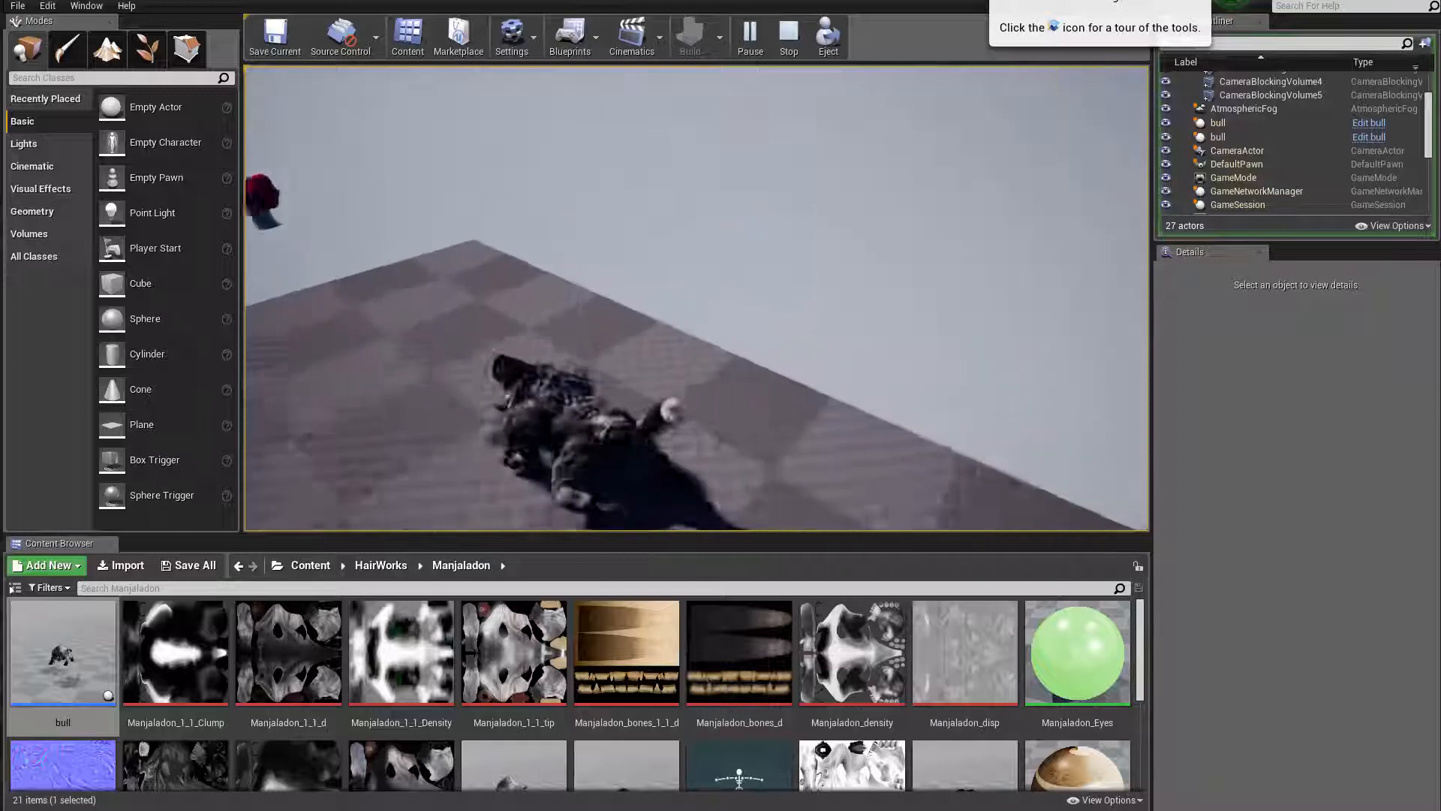
{"action": "key", "text": "a"}
{"action": "key", "text": "s"}
{"action": "key", "text": "w"}
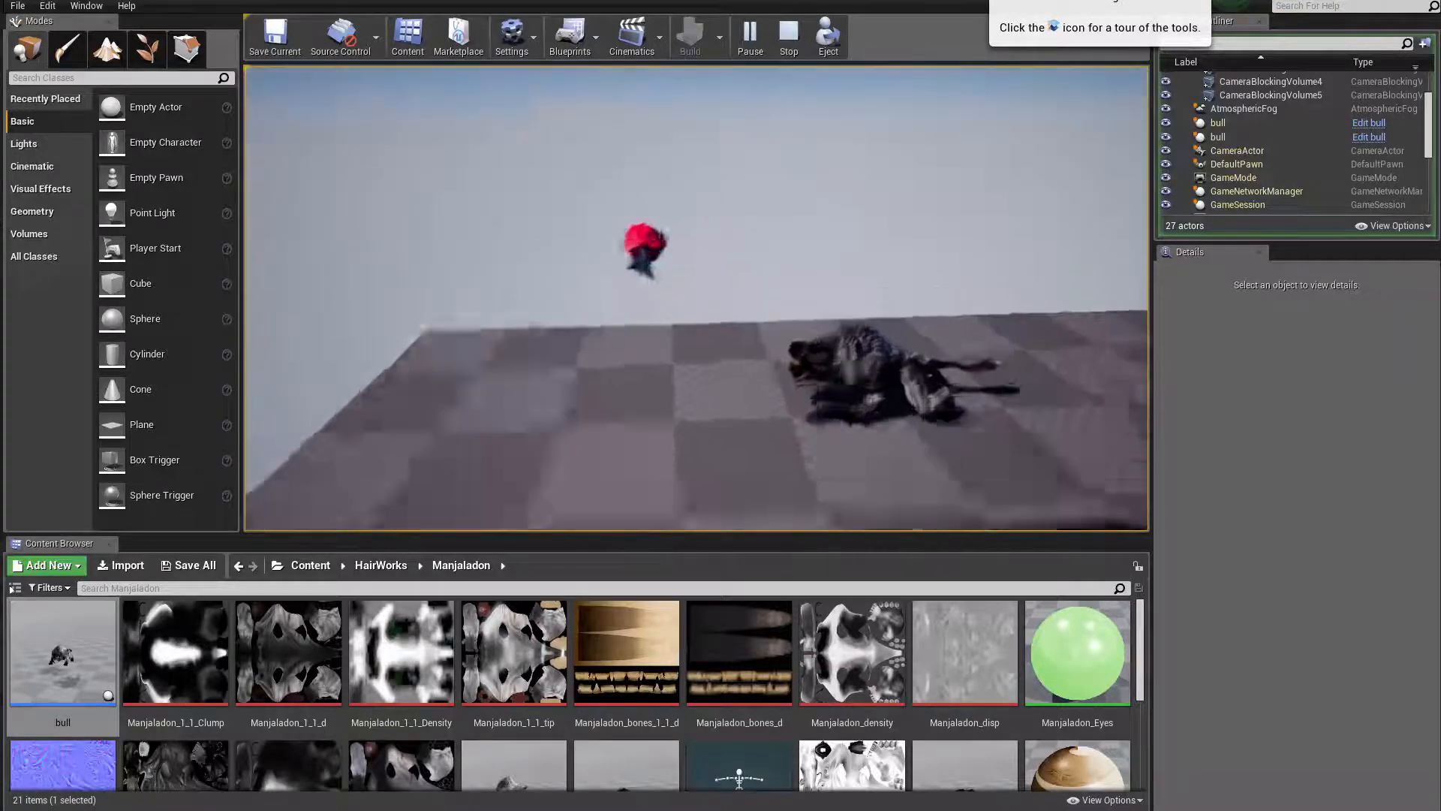
{"action": "key", "text": "s"}
{"action": "key", "text": "w"}
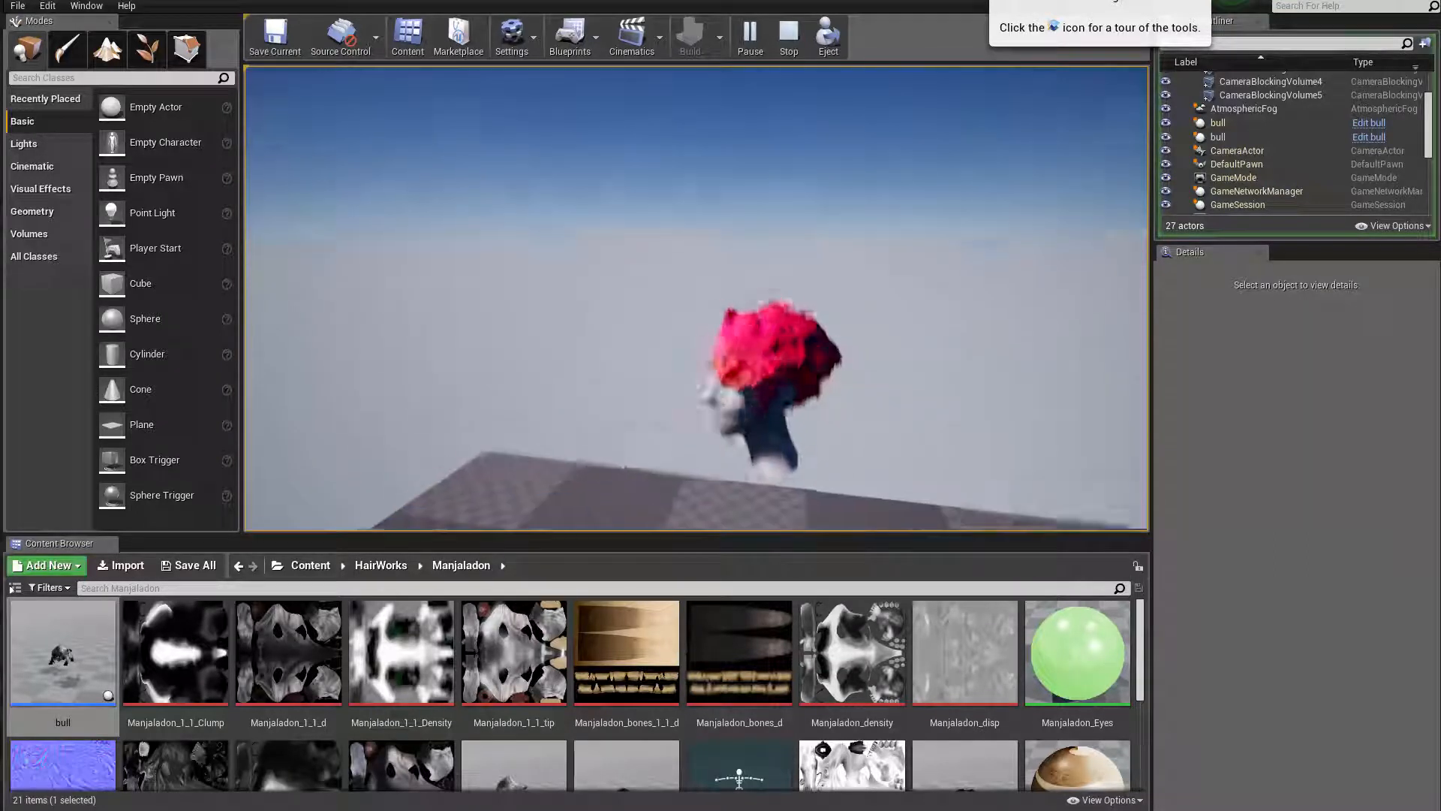
{"action": "key", "text": "s"}
{"action": "key", "text": "s"}
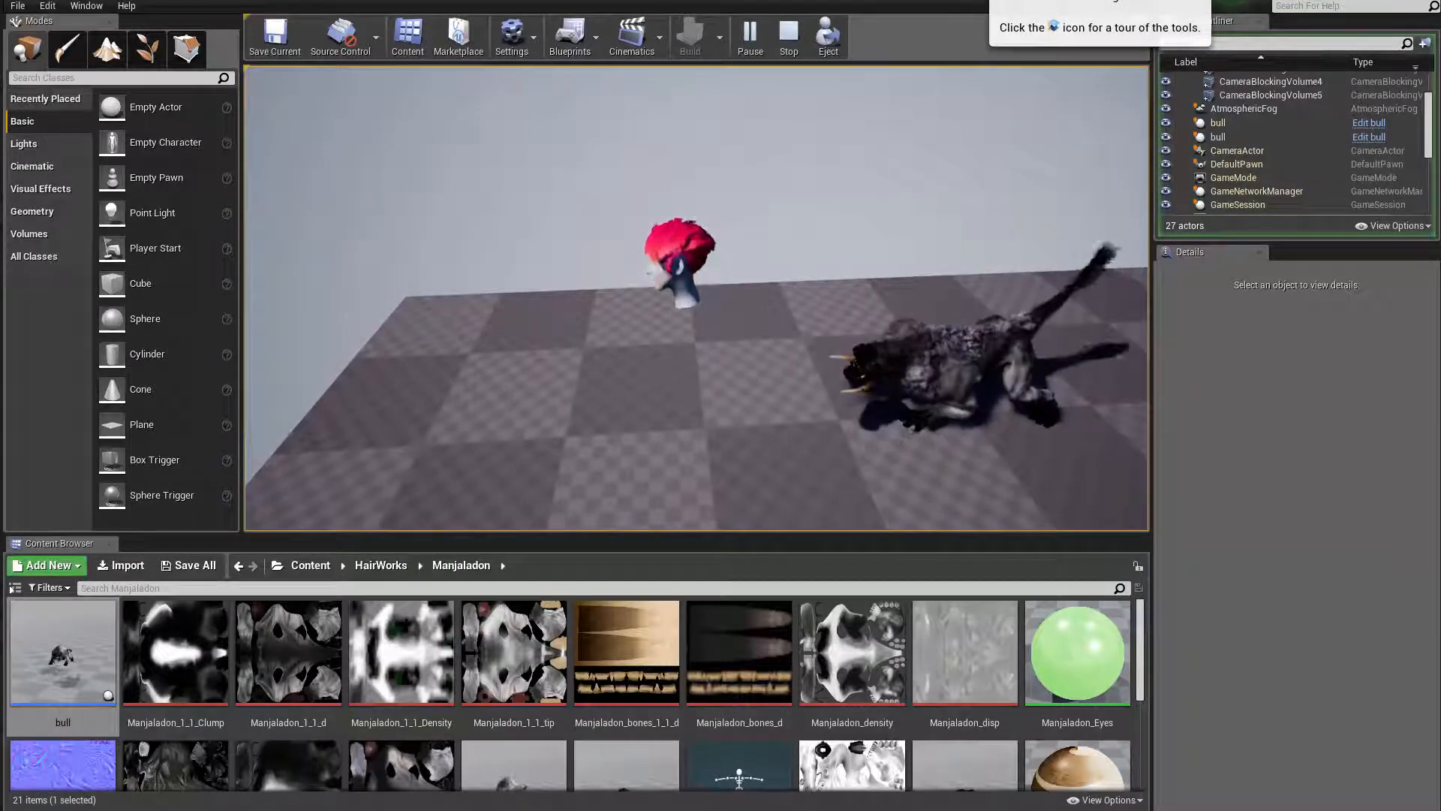
{"action": "key", "text": "Escape"}
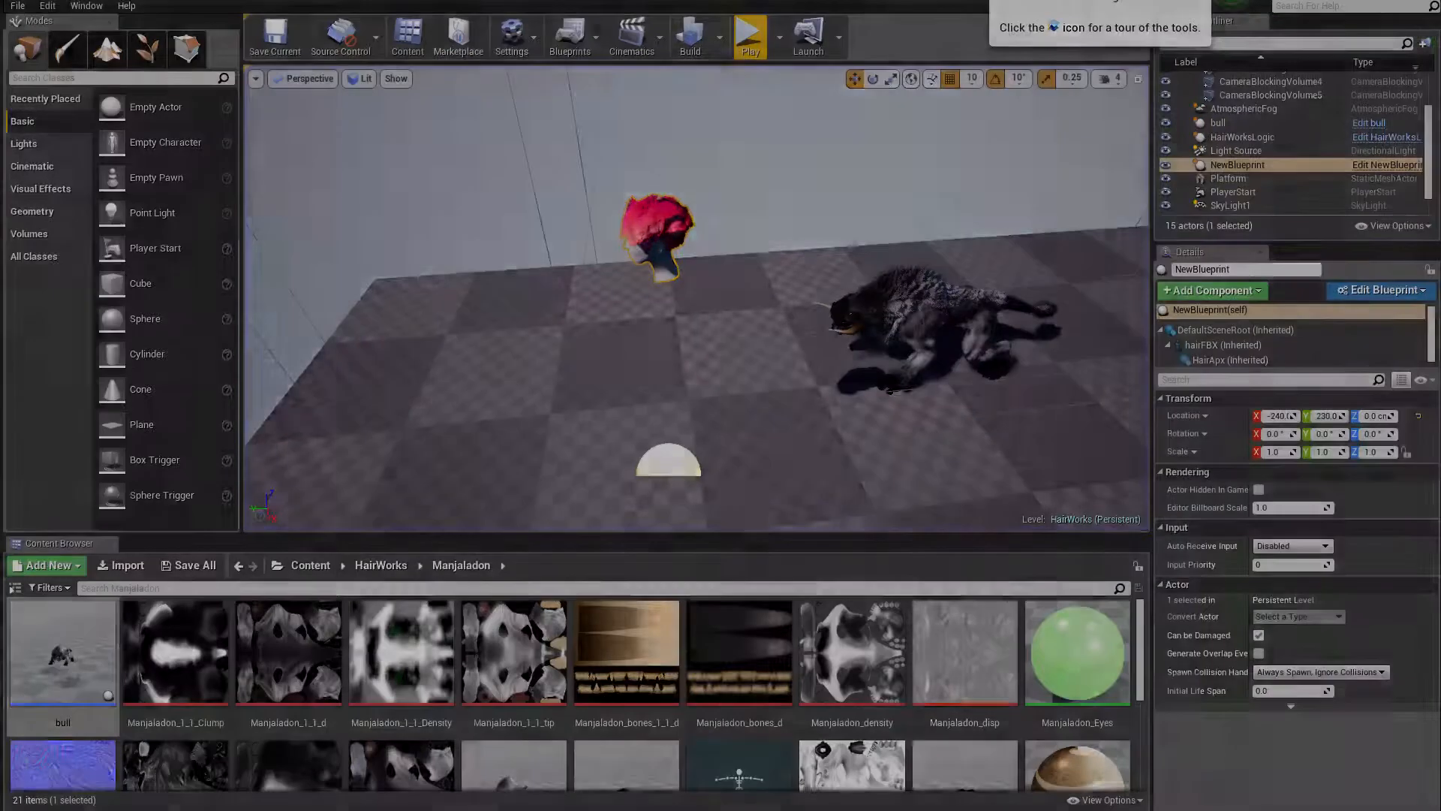